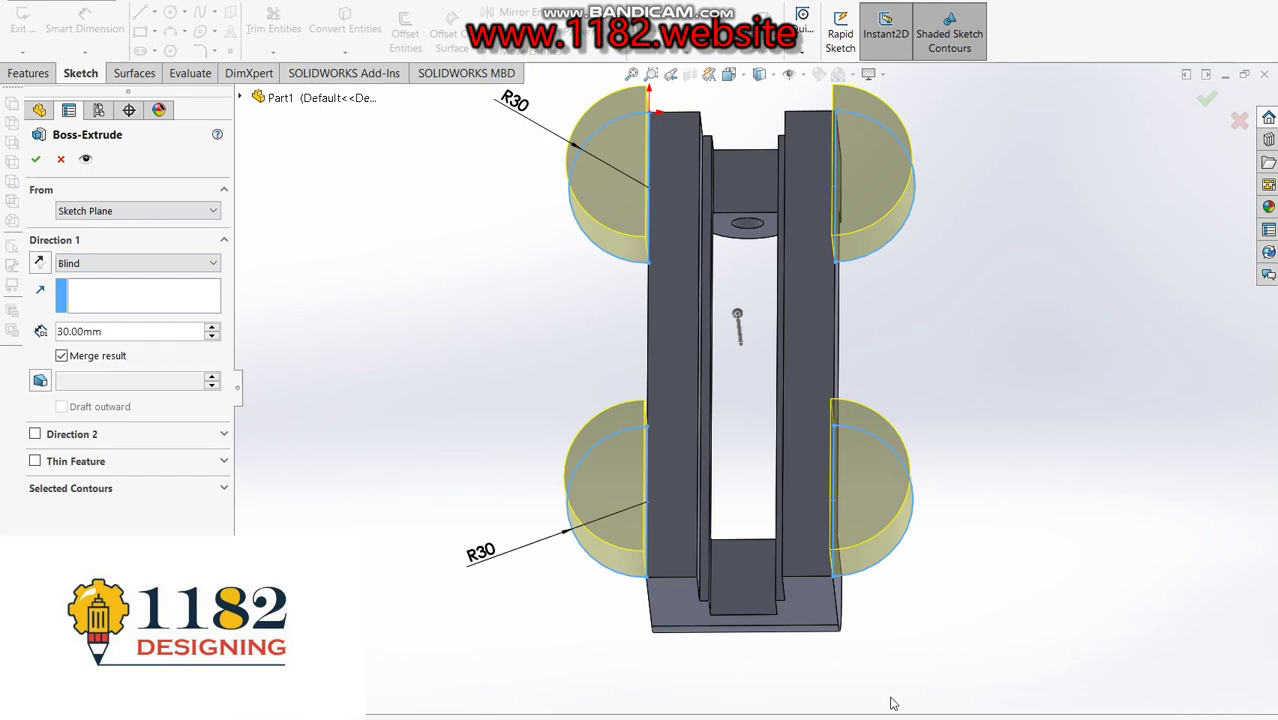
Extrude the four R30 lugs 10 mm in the reversed direction as Boss-Extrude4.
{"action": "key", "text": "alt+Tab"}
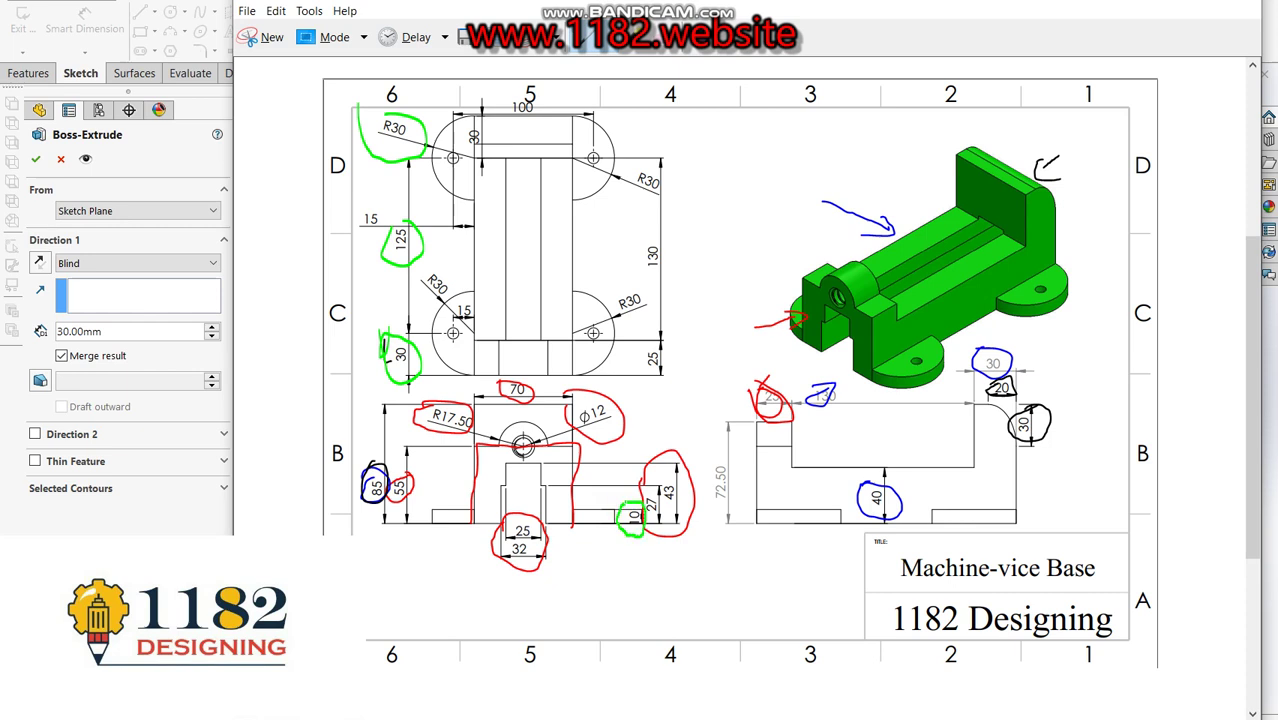
{"action": "key", "text": "alt+Tab"}
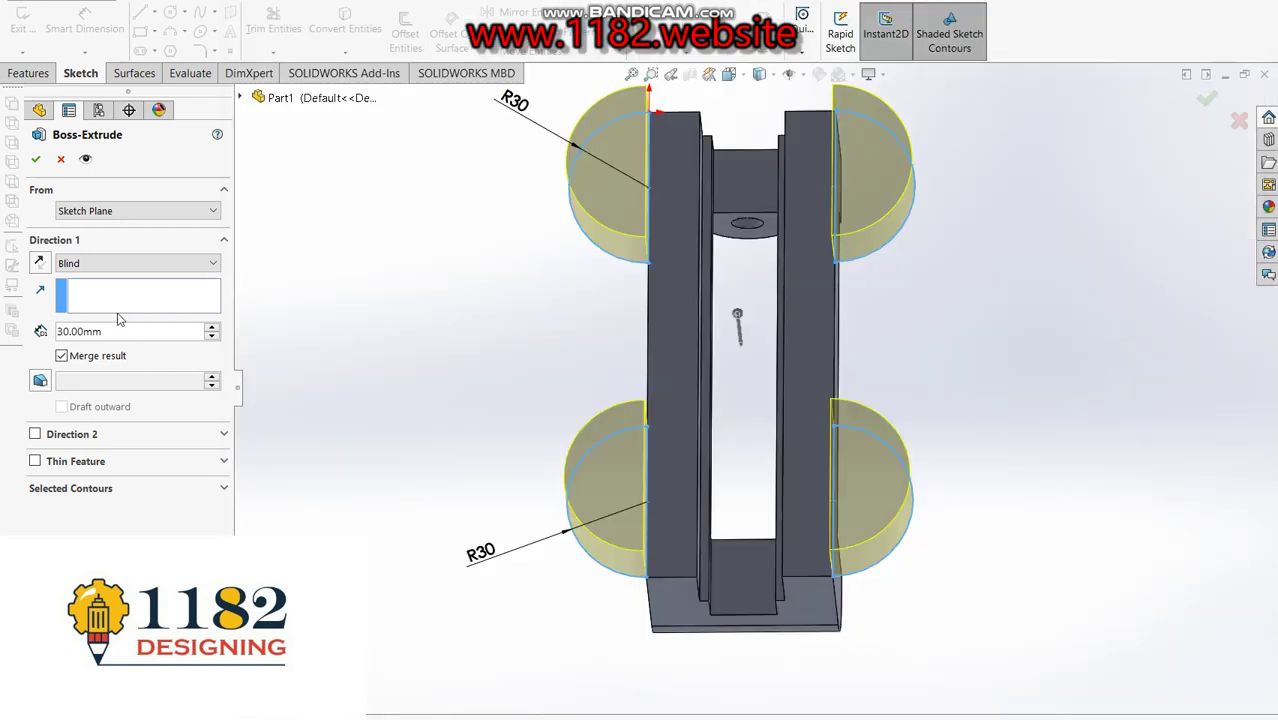
{"action": "left_click_drag", "start_coordinate": [130, 331], "coordinate": [28, 326]}
{"action": "type", "text": "10"}
{"action": "key", "text": "Return"}
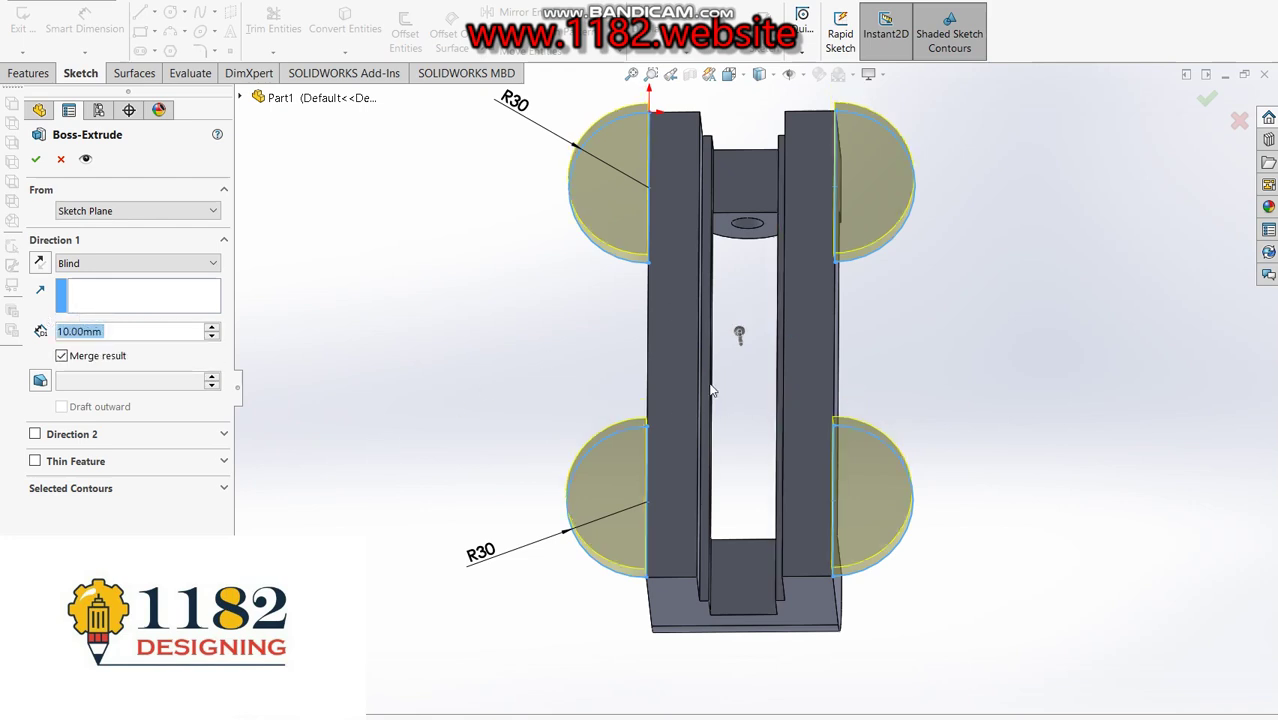
{"action": "left_click", "coordinate": [40, 262]}
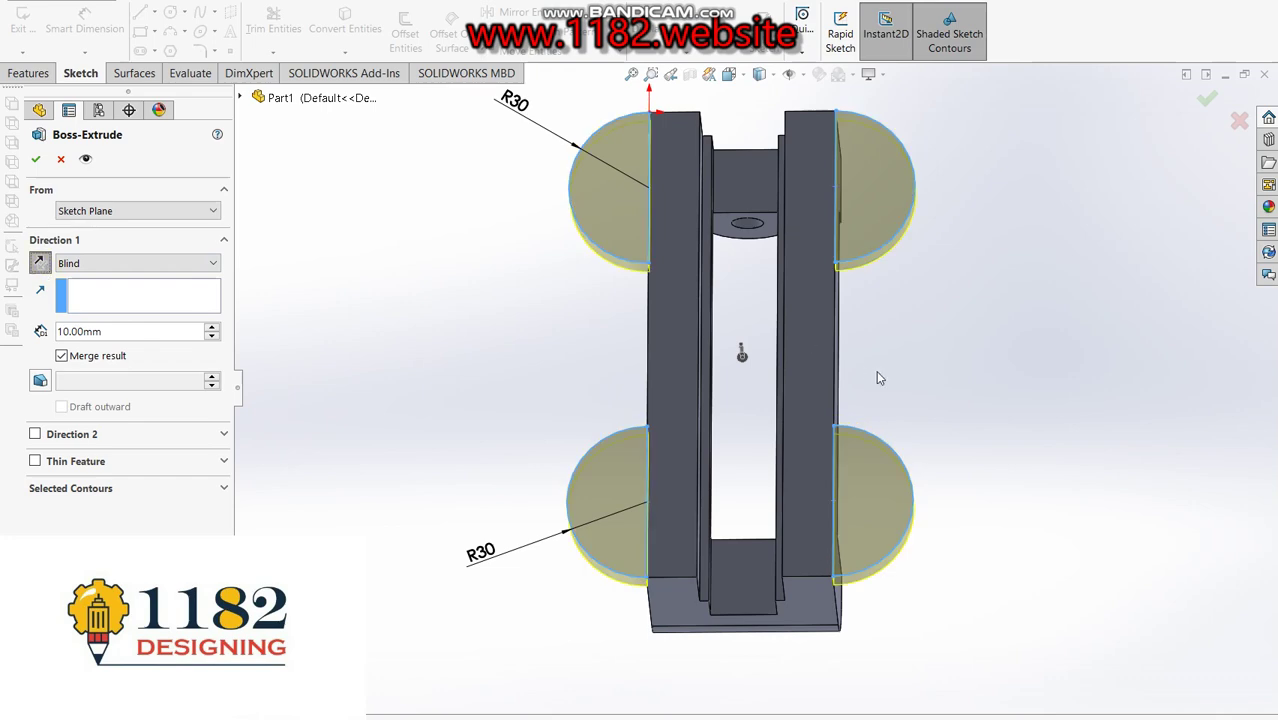
{"action": "middle_click_drag", "start_coordinate": [840, 380], "coordinate": [420, 203]}
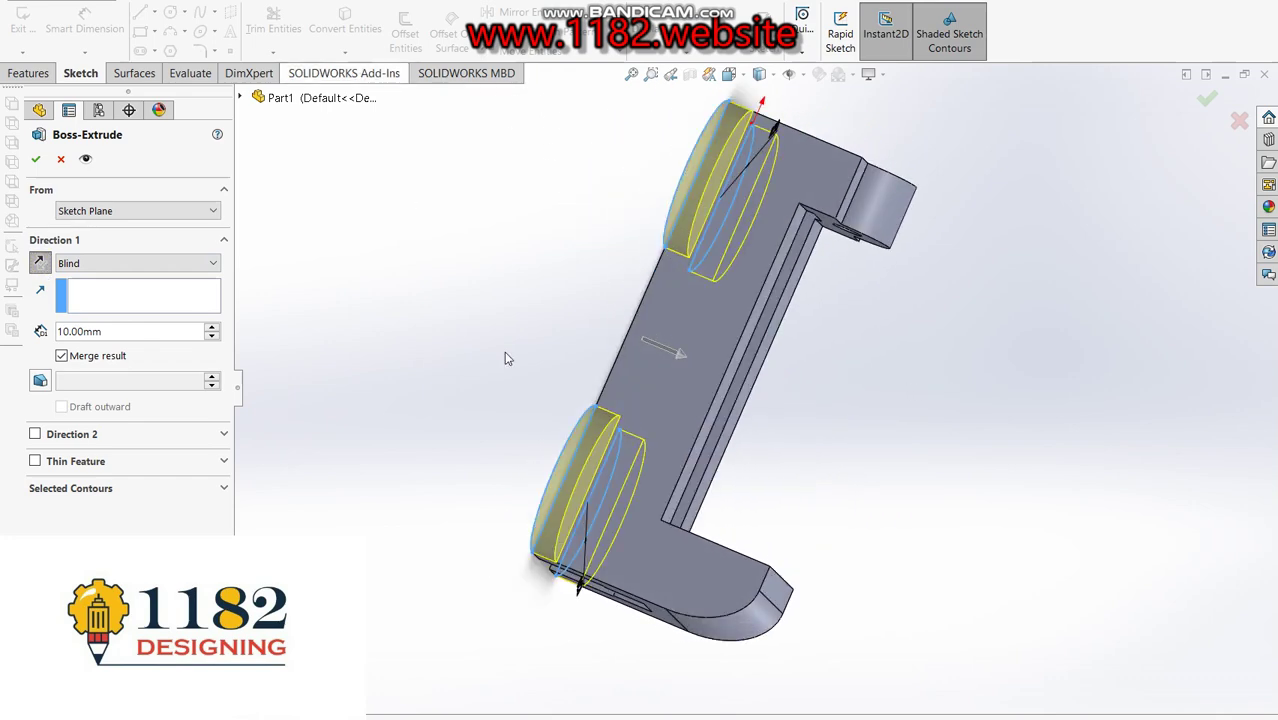
{"action": "middle_click_drag", "start_coordinate": [658, 376], "coordinate": [528, 91]}
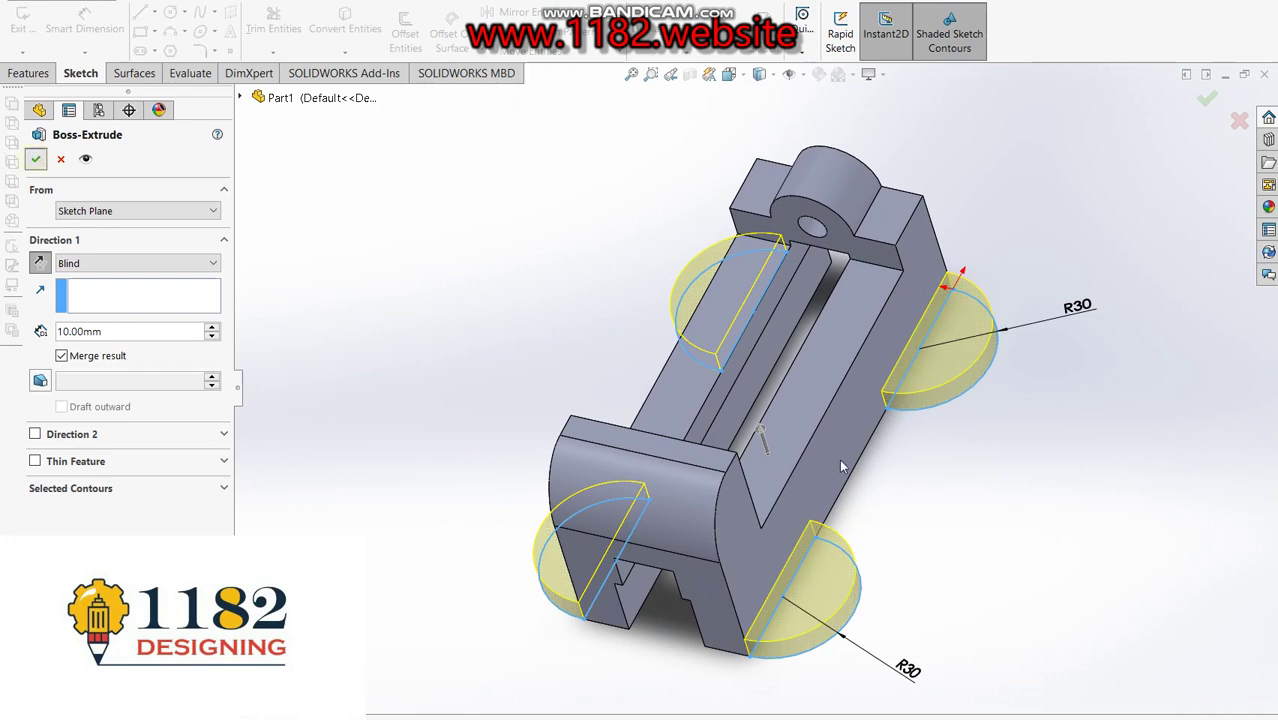
{"action": "key", "text": "Return"}
{"action": "scroll", "coordinate": [860, 480], "scroll_direction": "down", "scroll_amount": 2}
{"action": "scroll", "coordinate": [876, 490], "scroll_direction": "up", "scroll_amount": 2}
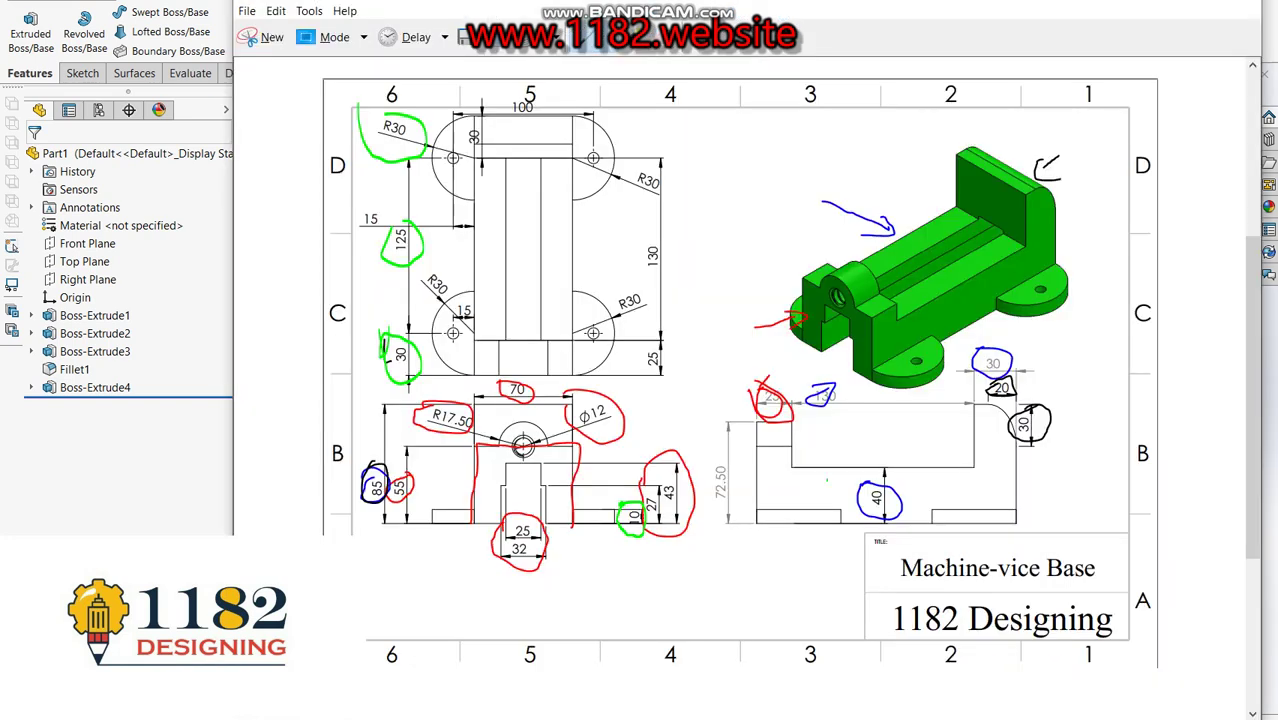
Dismiss the Snipping Tool pen colour list and start a new Extruded Boss/Base feature.
{"action": "left_click", "coordinate": [602, 42]}
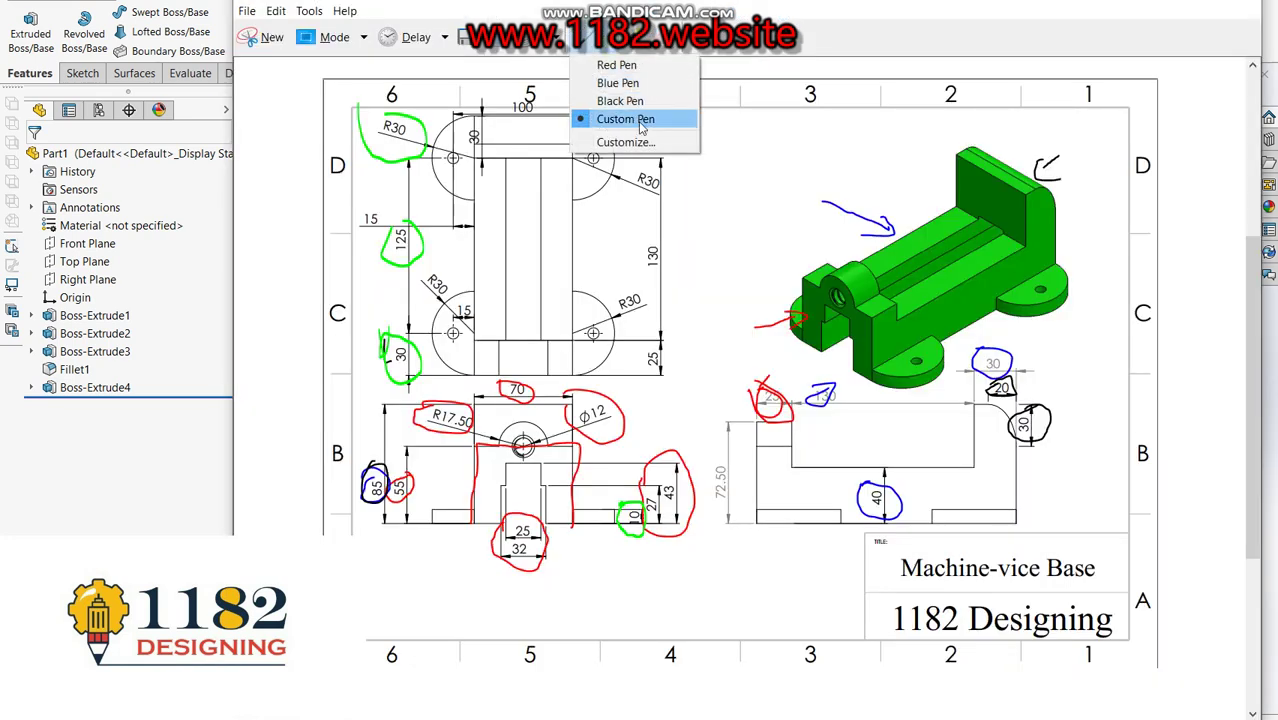
{"action": "key", "text": "Escape"}
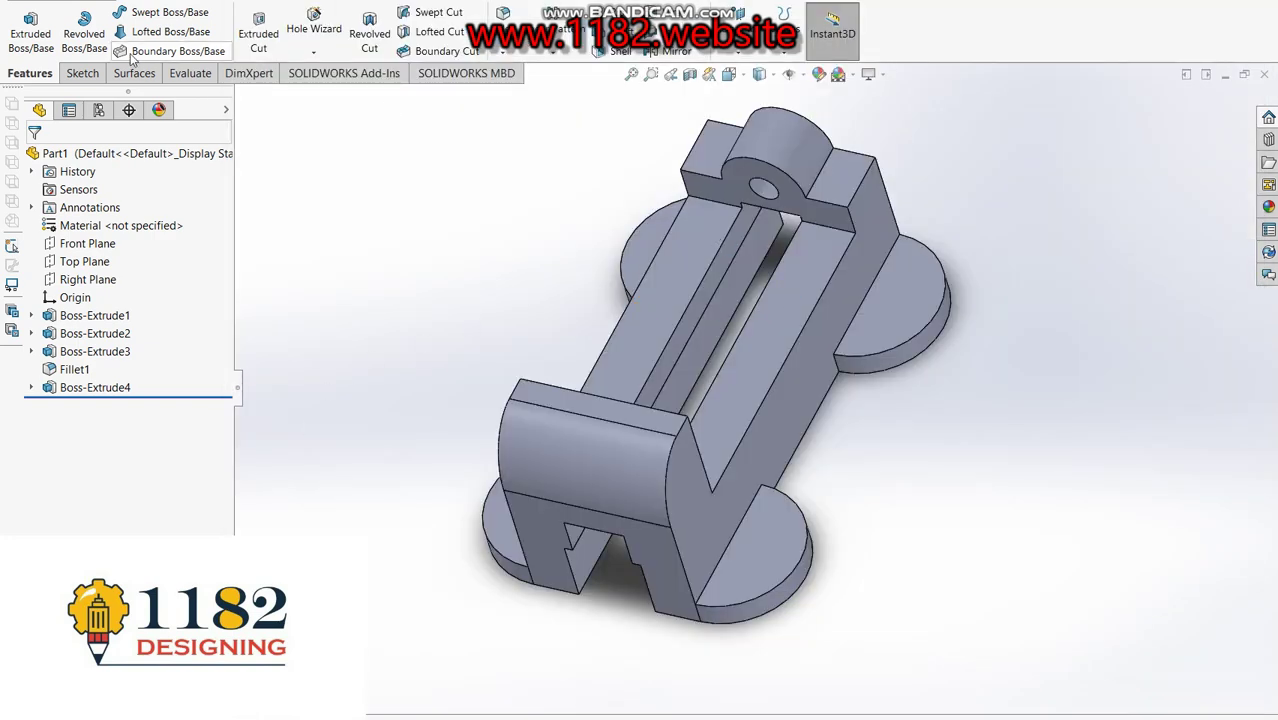
{"action": "left_click", "coordinate": [258, 32]}
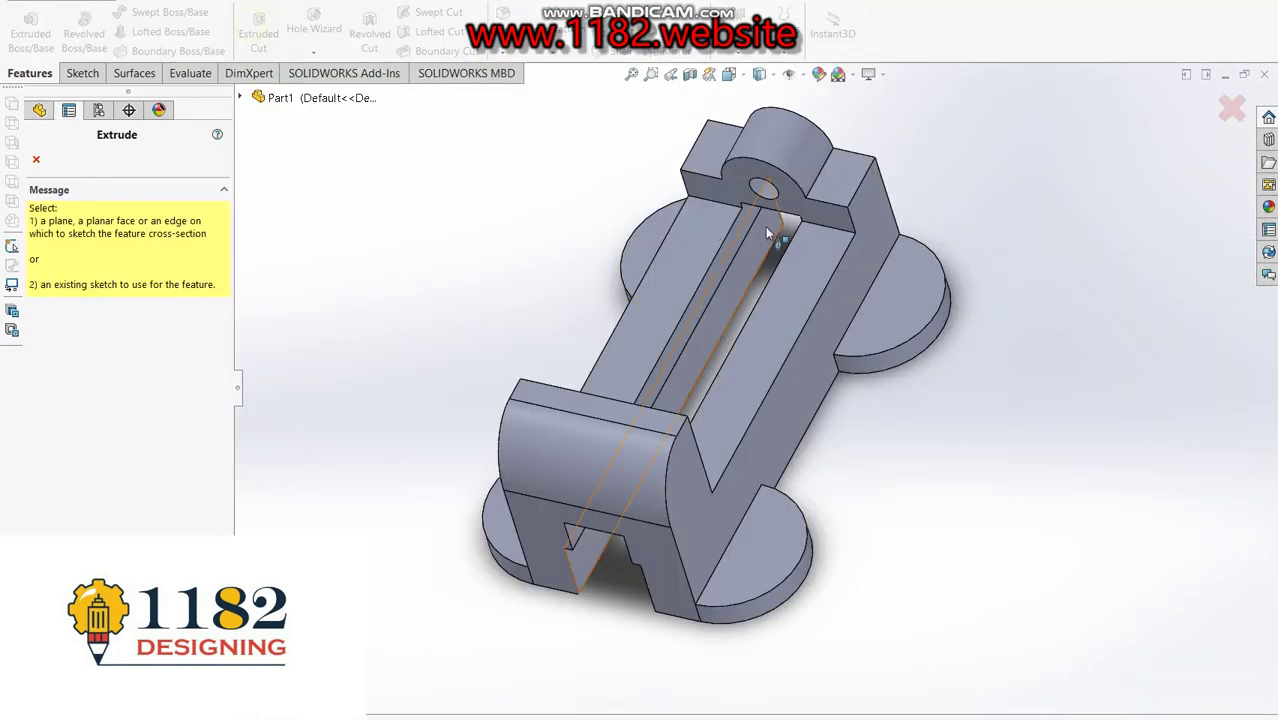
Sketch a hole circle on the upper-left lug face, viewed normal to it.
{"action": "left_click", "coordinate": [858, 299]}
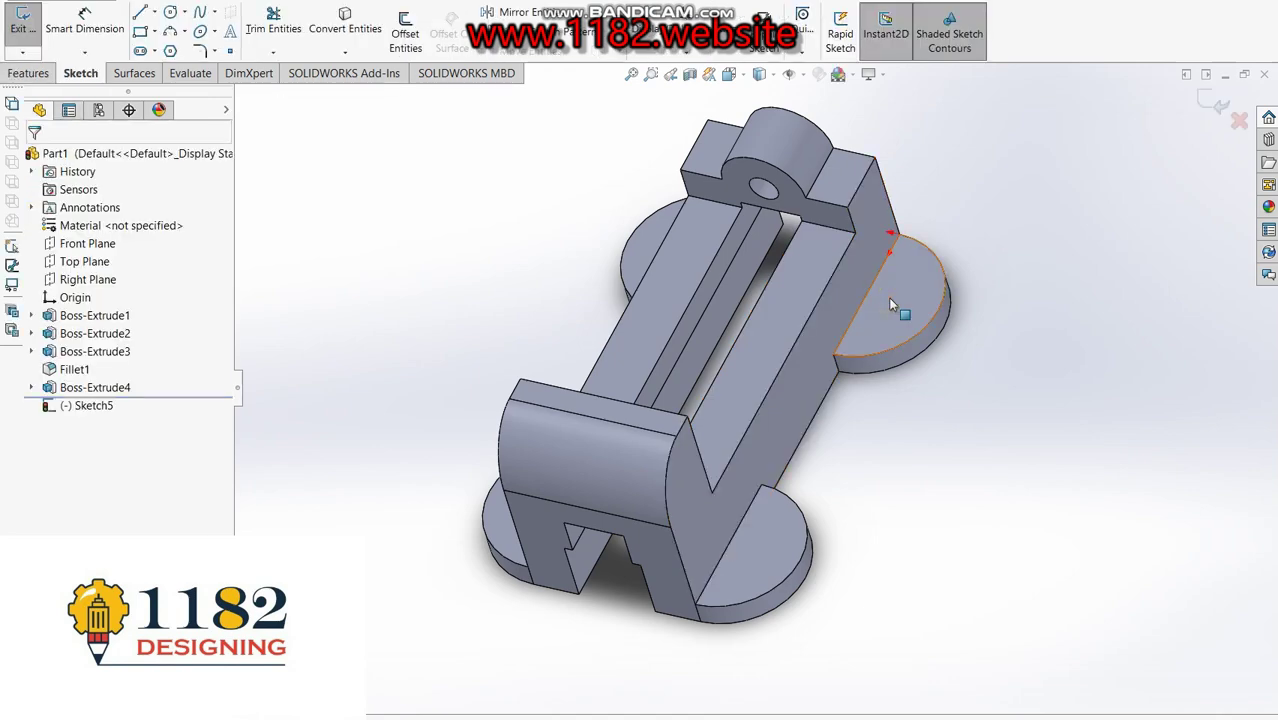
{"action": "key", "text": "ctrl+8"}
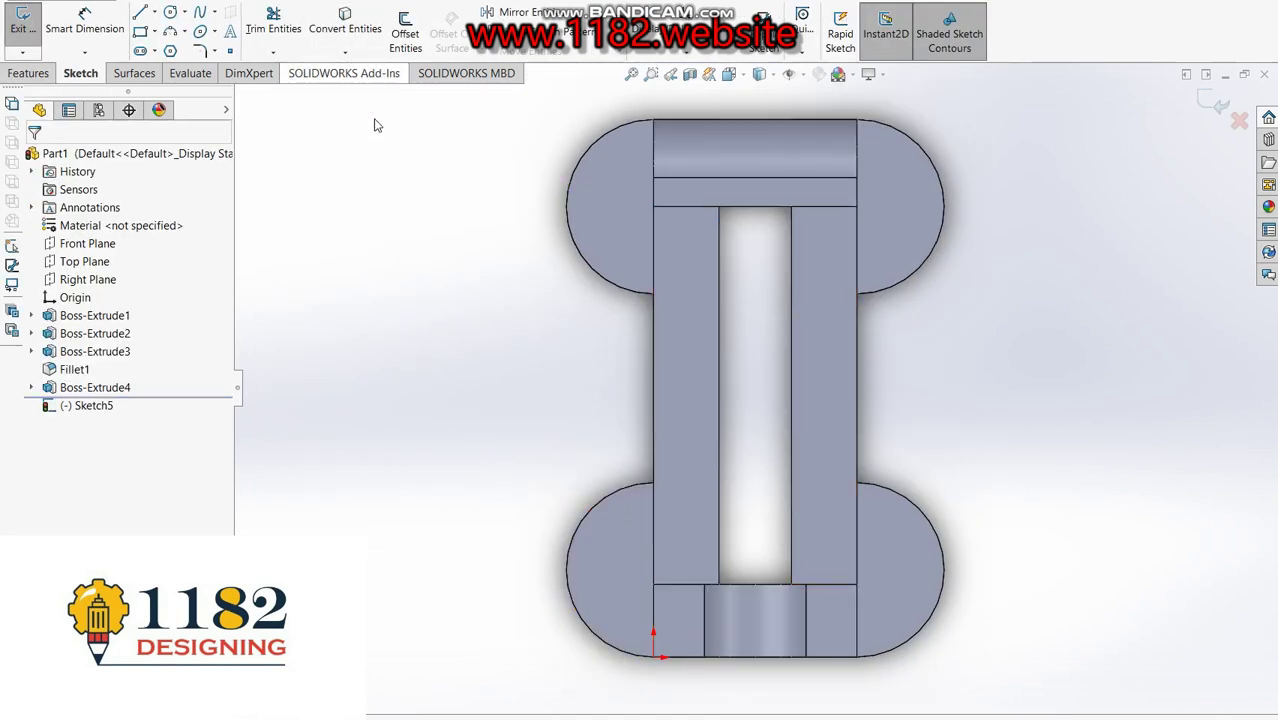
{"action": "left_click", "coordinate": [170, 12]}
{"action": "left_click", "coordinate": [631, 200]}
{"action": "left_click", "coordinate": [650, 205]}
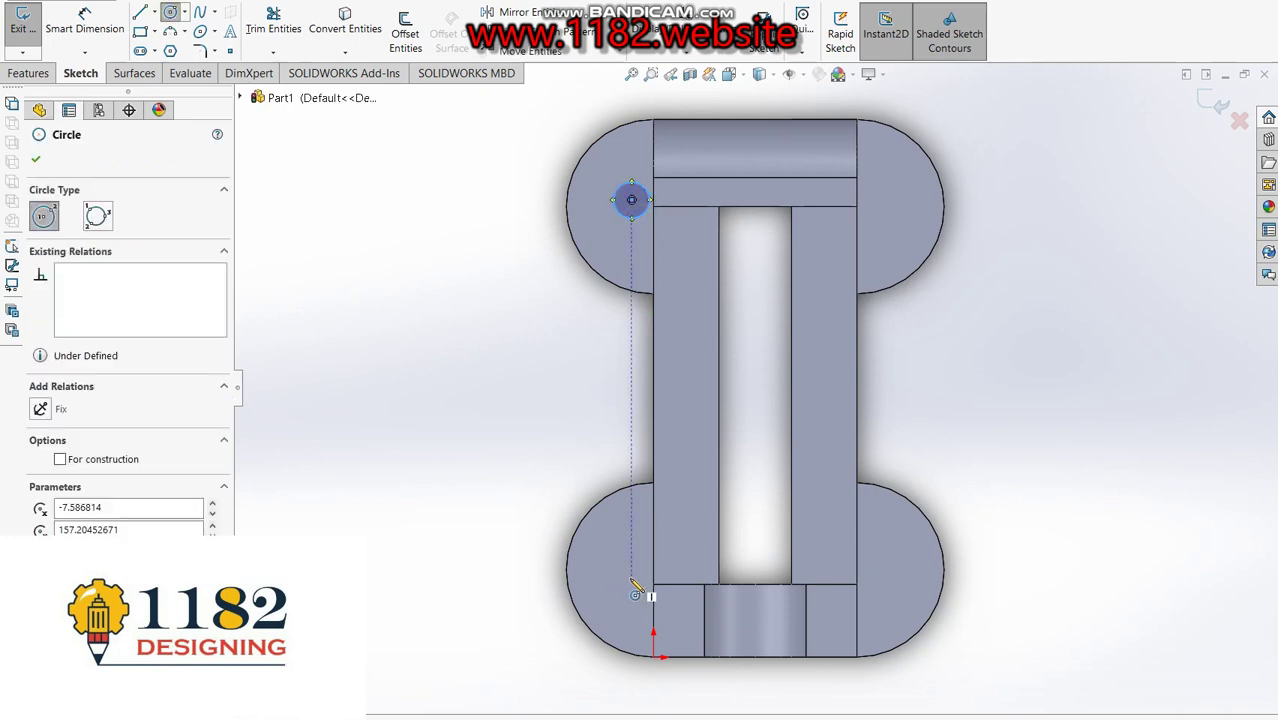
Dimension the hole circle 15 mm from the left edge with an 8 mm diameter.
{"action": "left_click", "coordinate": [85, 18]}
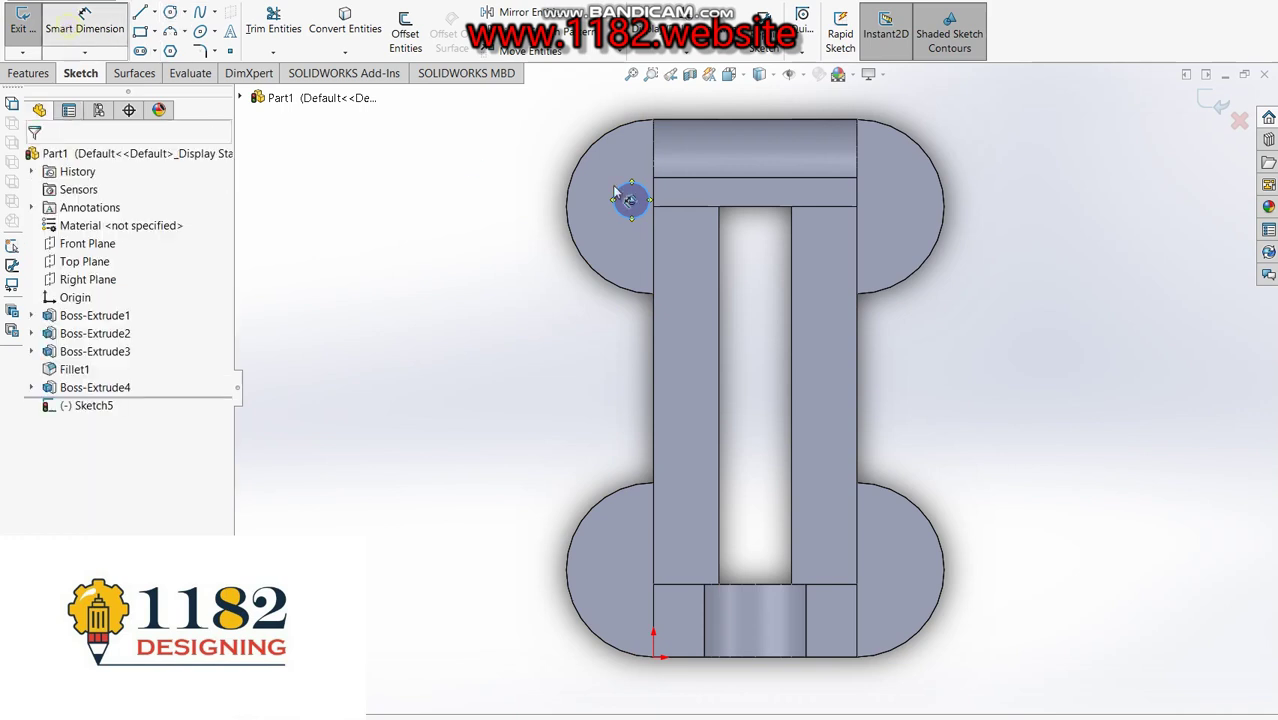
{"action": "left_click", "coordinate": [631, 200]}
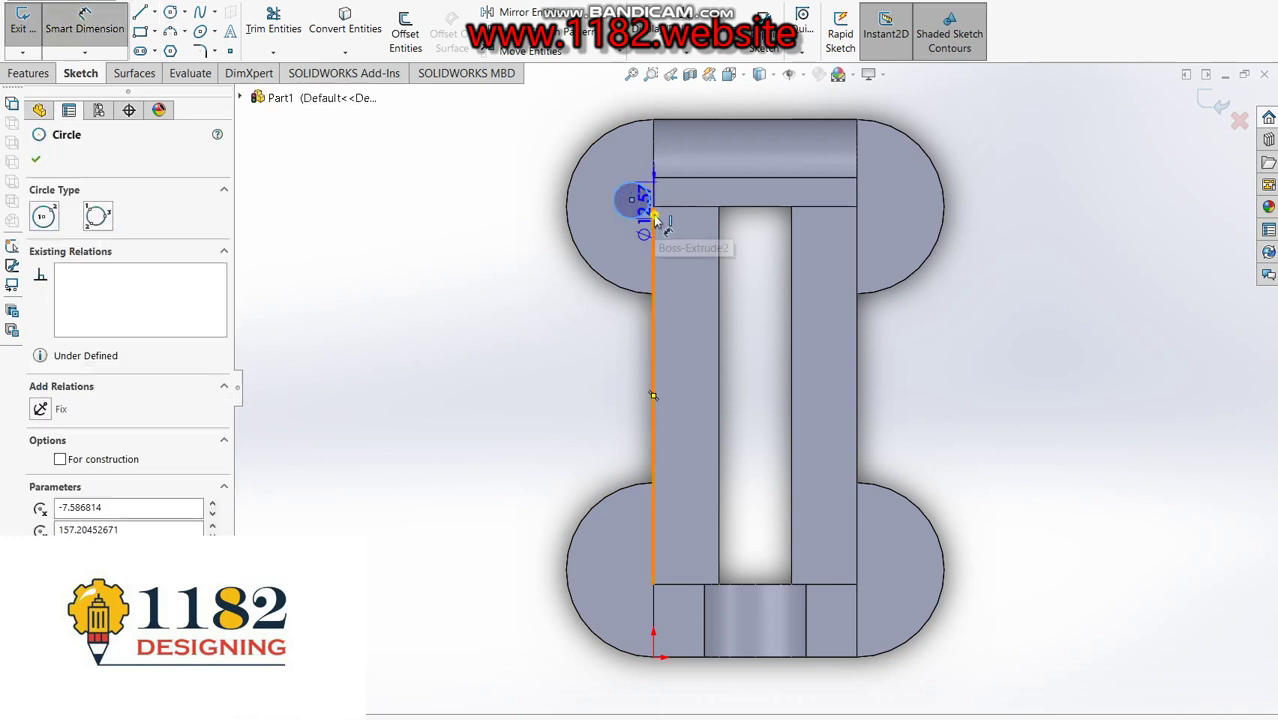
{"action": "left_click", "coordinate": [652, 215]}
{"action": "left_click", "coordinate": [614, 119]}
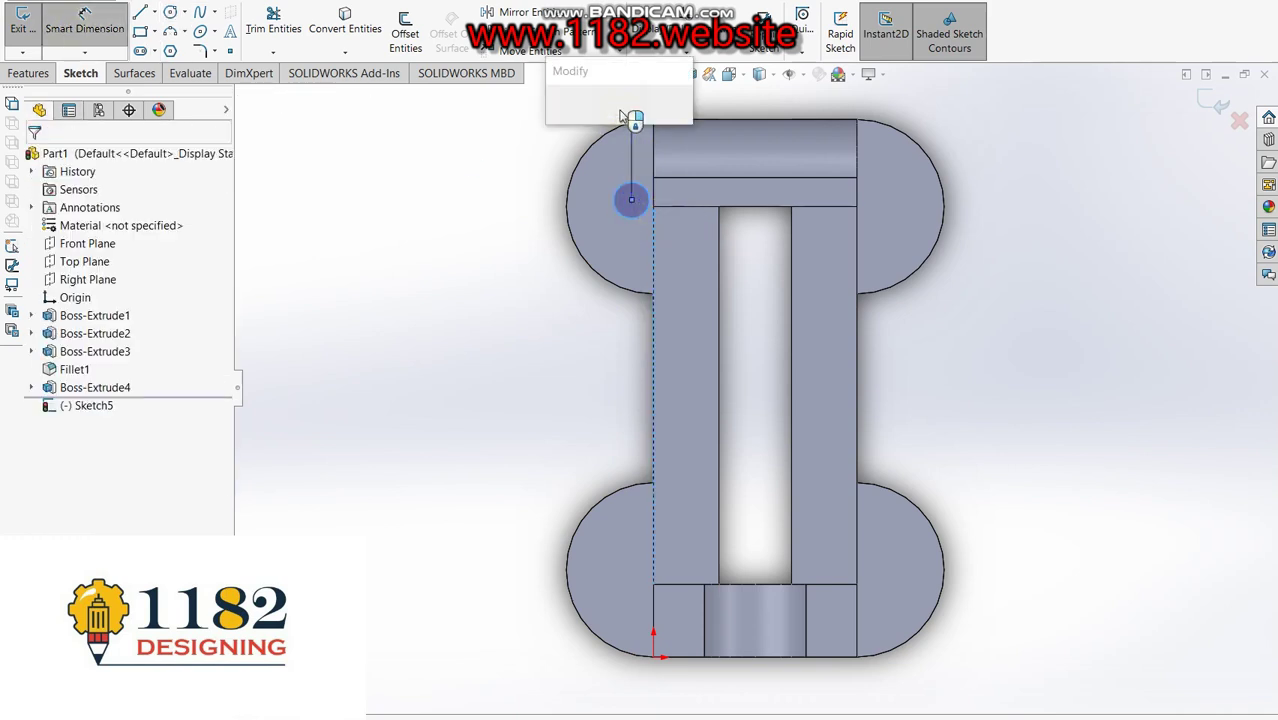
{"action": "type", "text": "15"}
{"action": "key", "text": "Return"}
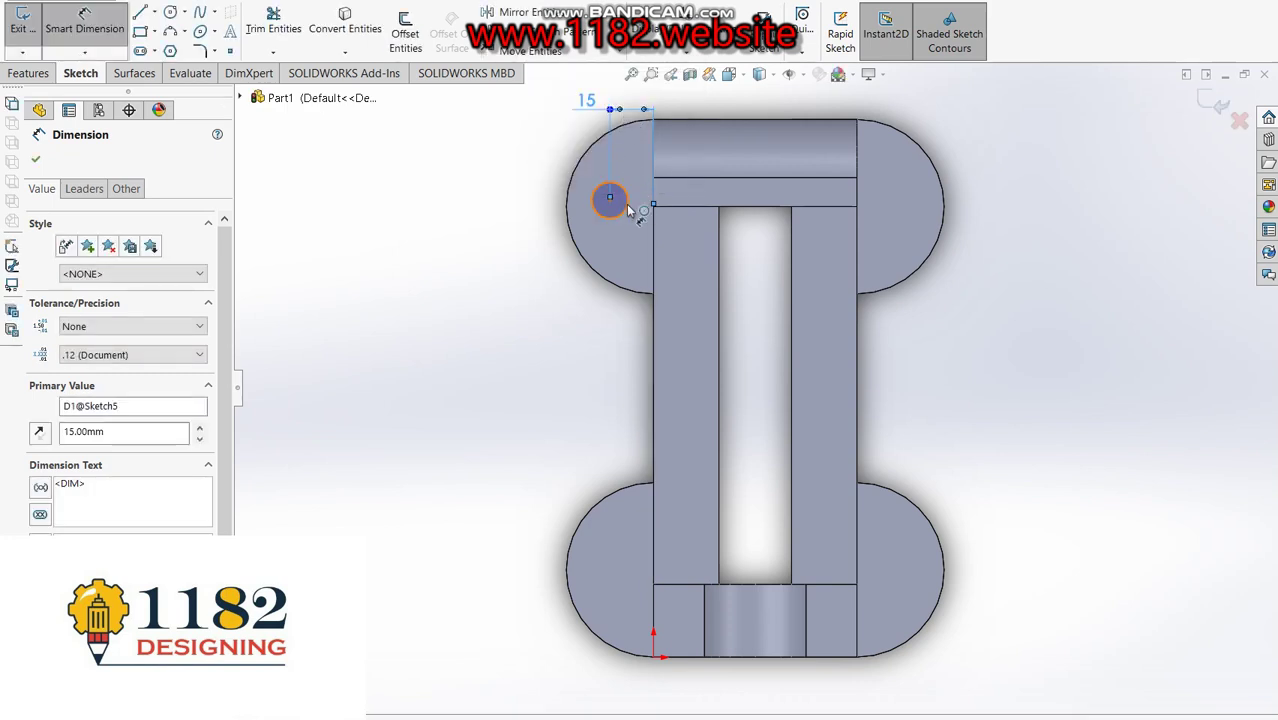
{"action": "left_click", "coordinate": [610, 200]}
{"action": "left_click", "coordinate": [520, 208]}
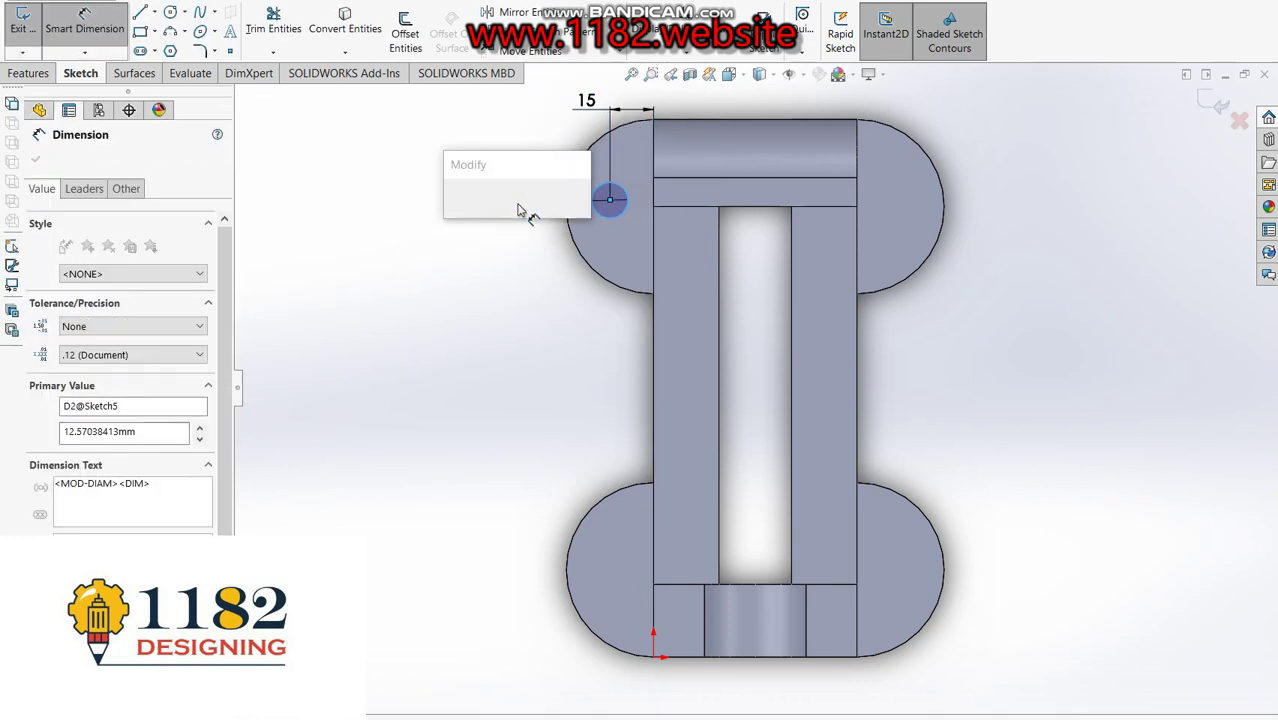
{"action": "type", "text": "8"}
{"action": "key", "text": "Return"}
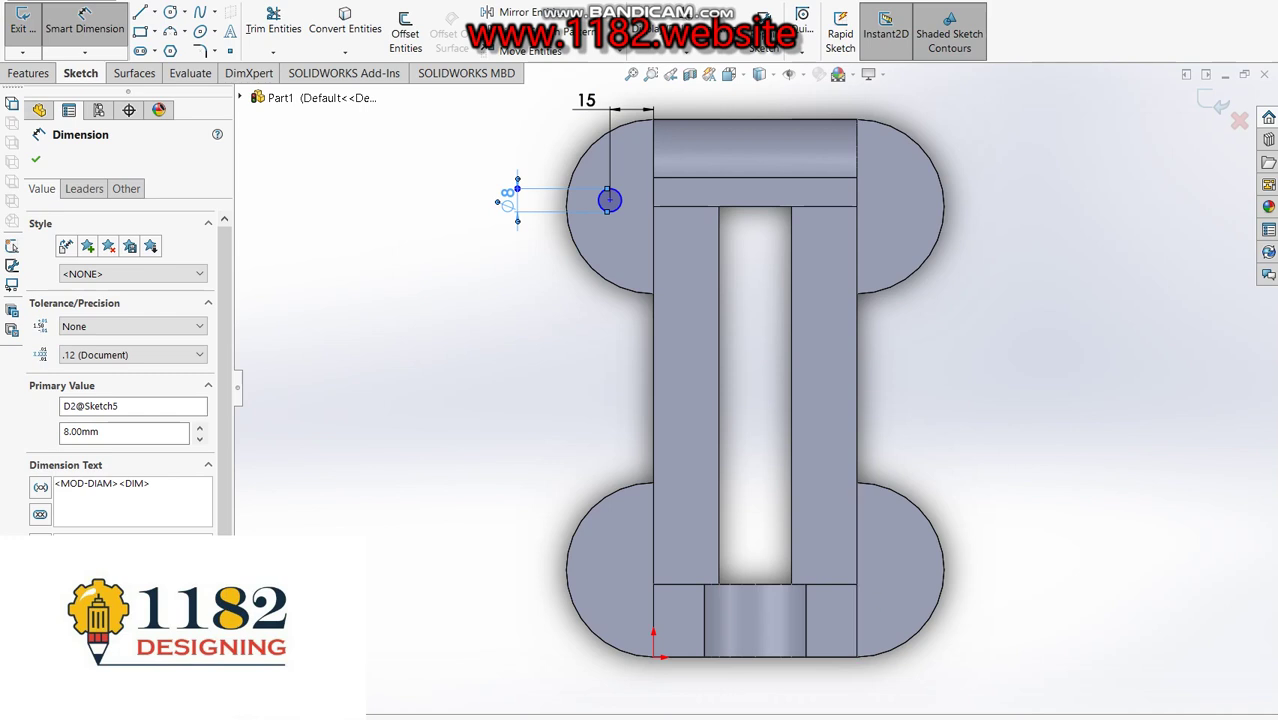
{"action": "key", "text": "alt+Tab"}
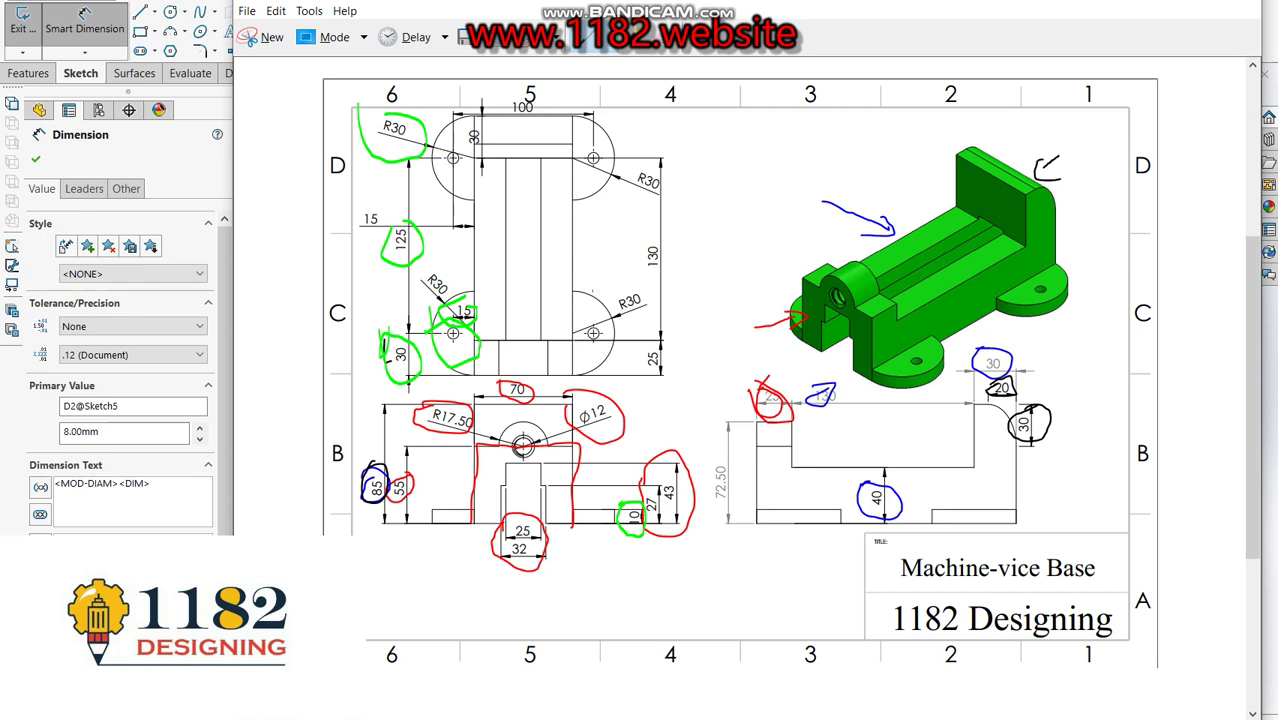
Mark the 100 and 125 spacings on the drawing and set first-direction spacing to 100 mm.
{"action": "left_click_drag", "start_coordinate": [550, 100], "coordinate": [535, 90]}
{"action": "left_click_drag", "start_coordinate": [378, 228], "coordinate": [408, 262]}
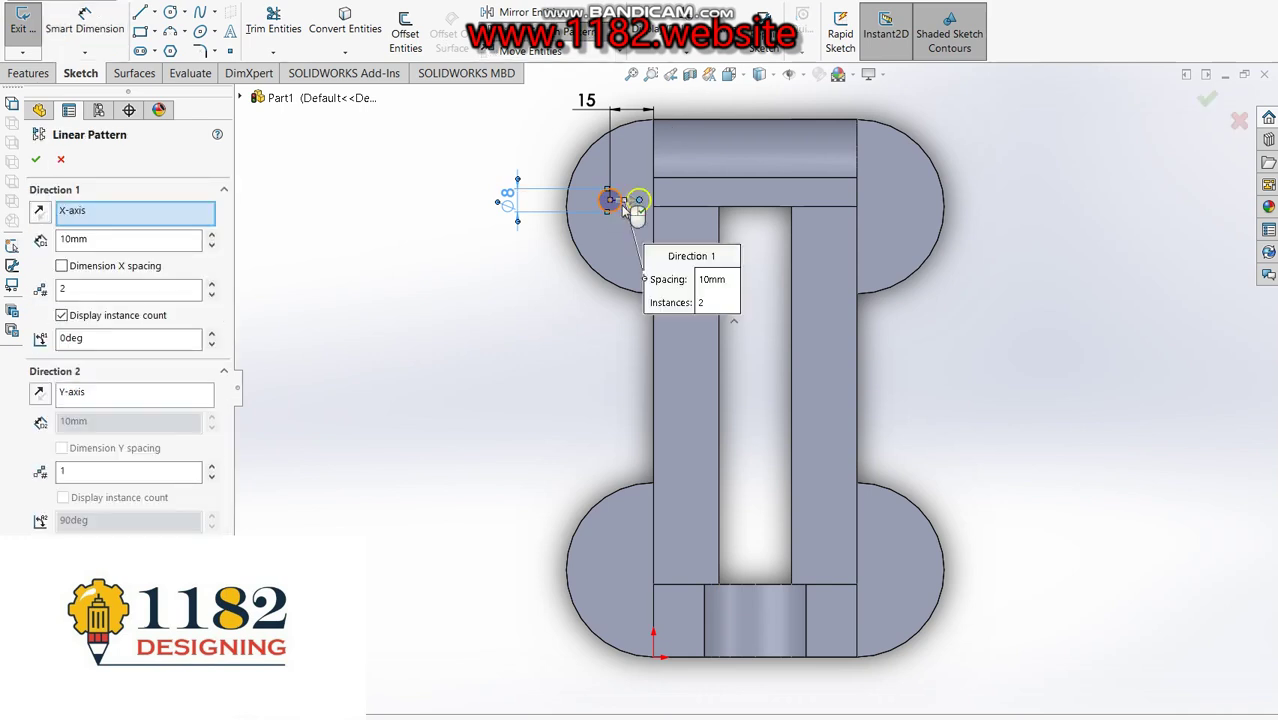
{"action": "double_click", "coordinate": [120, 240]}
{"action": "type", "text": "1"}
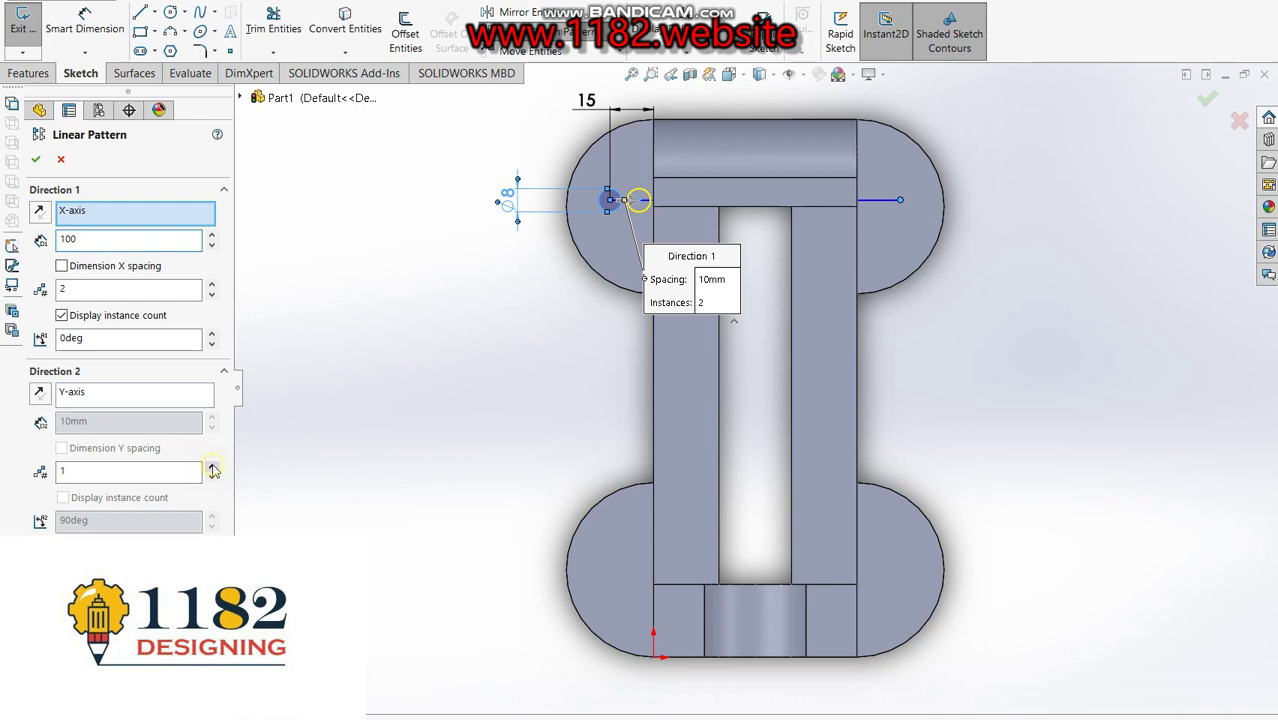
Add a second direction of 2 holes spaced 125 mm downward and accept the pattern.
{"action": "left_click", "coordinate": [212, 466]}
{"action": "double_click", "coordinate": [117, 420]}
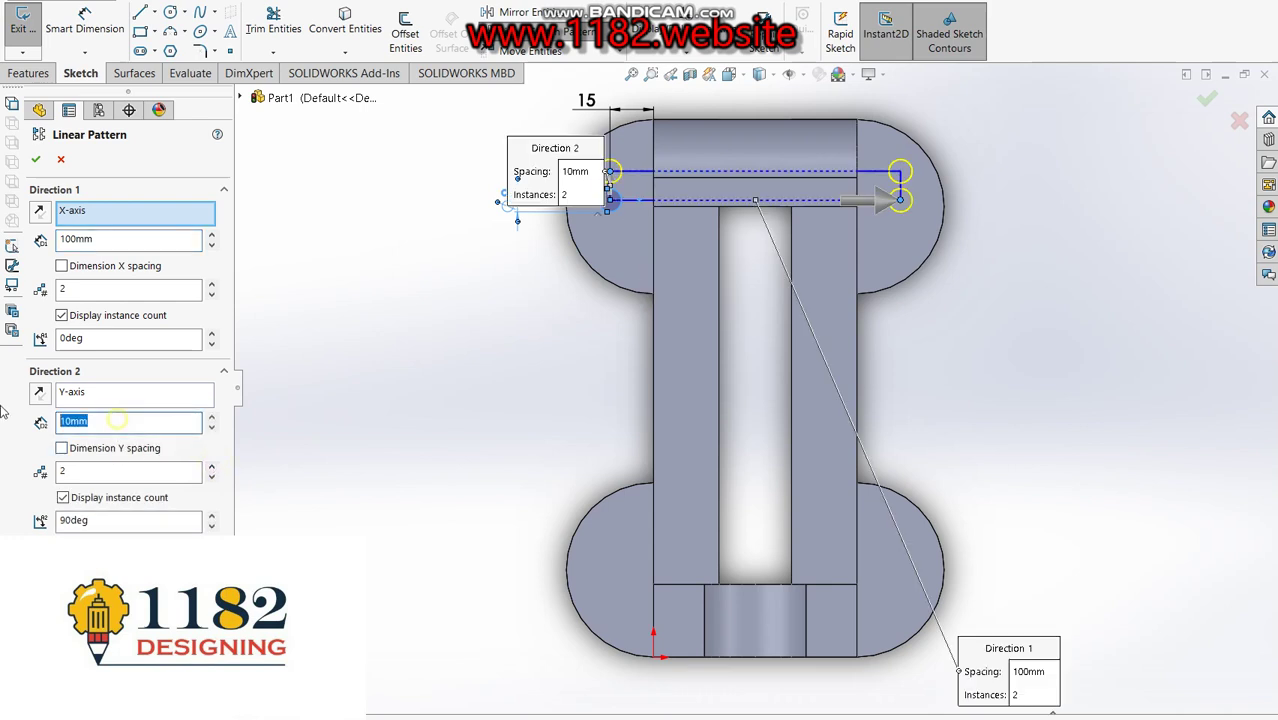
{"action": "type", "text": "125"}
{"action": "key", "text": "Return"}
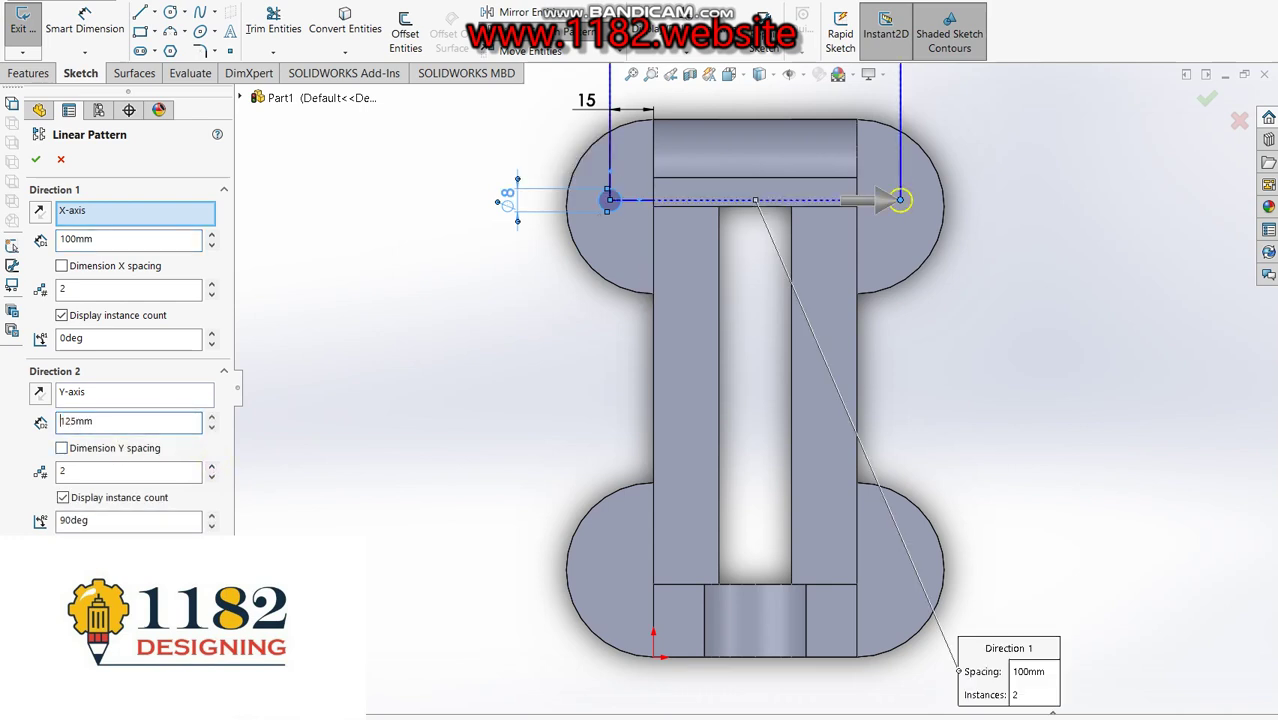
{"action": "left_click", "coordinate": [40, 393]}
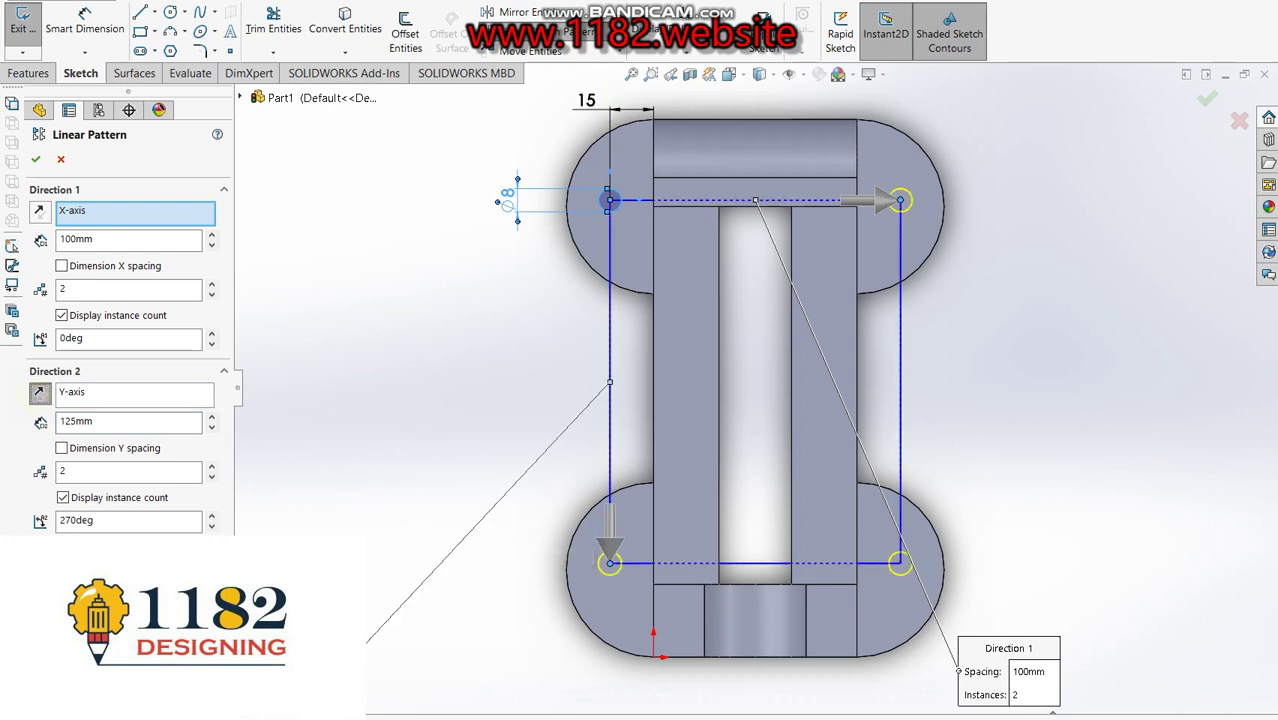
{"action": "key", "text": "alt+Tab"}
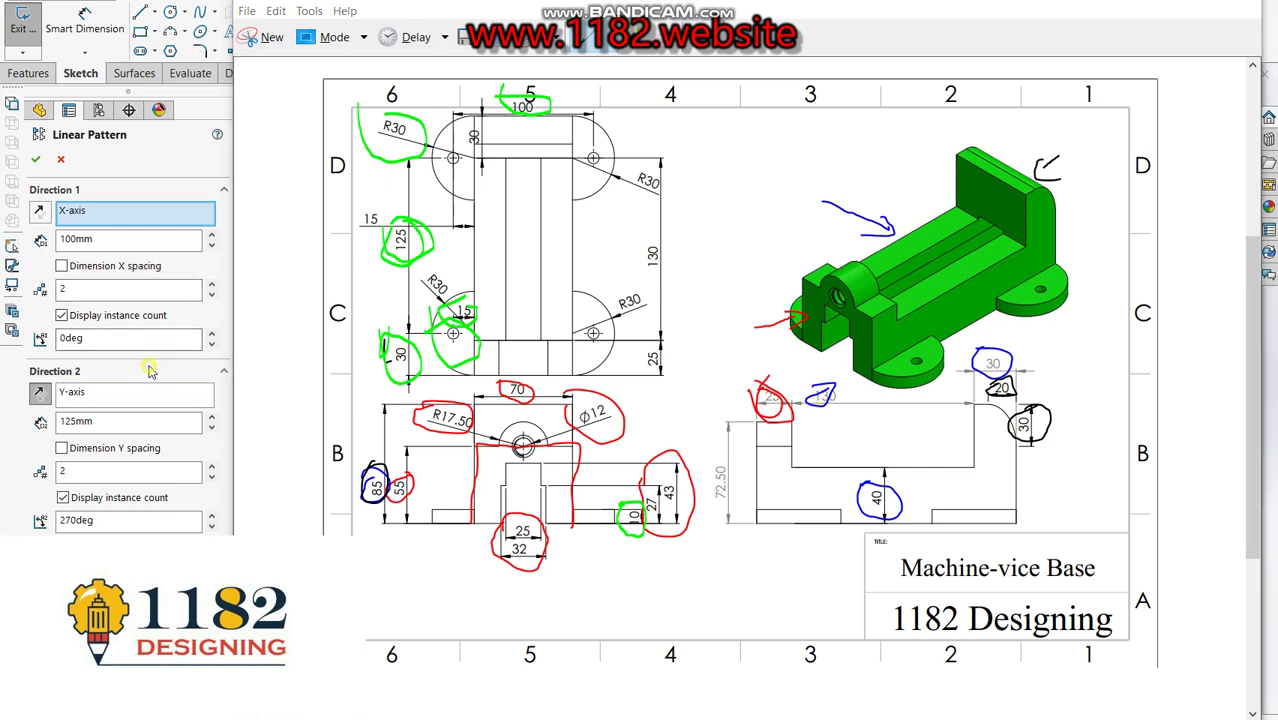
{"action": "key", "text": "alt+Tab"}
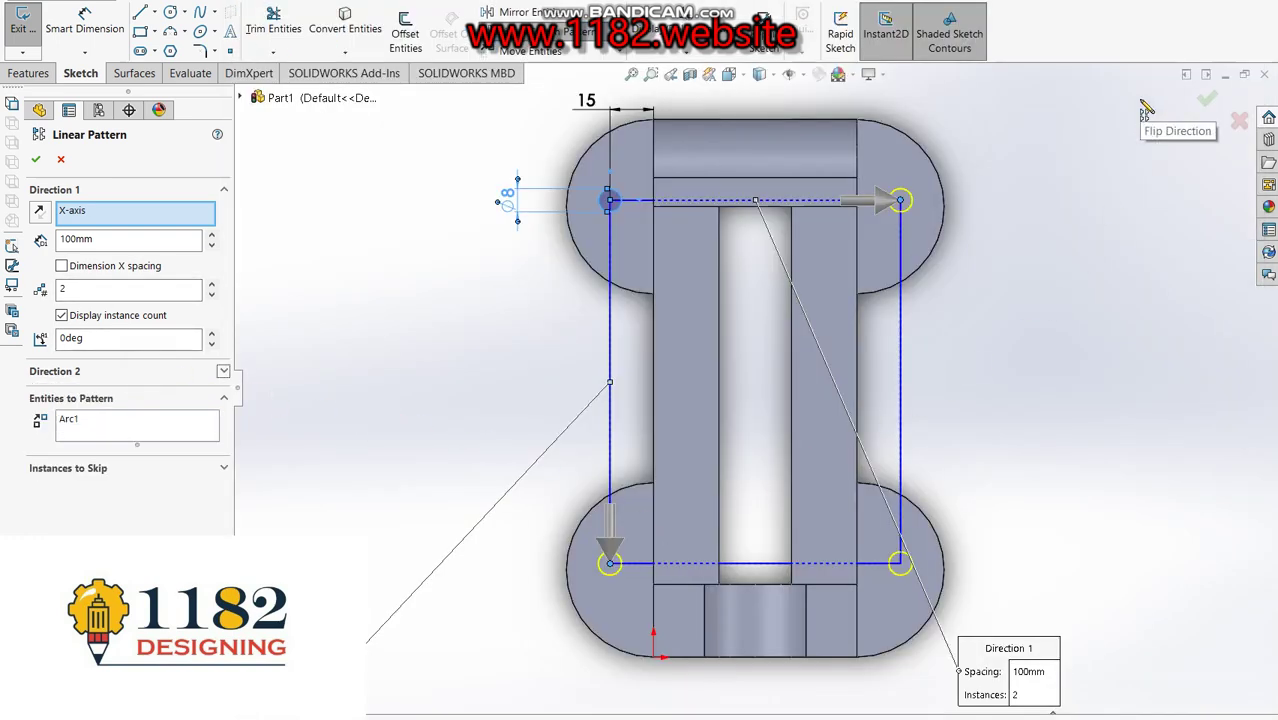
{"action": "left_click", "coordinate": [1208, 98]}
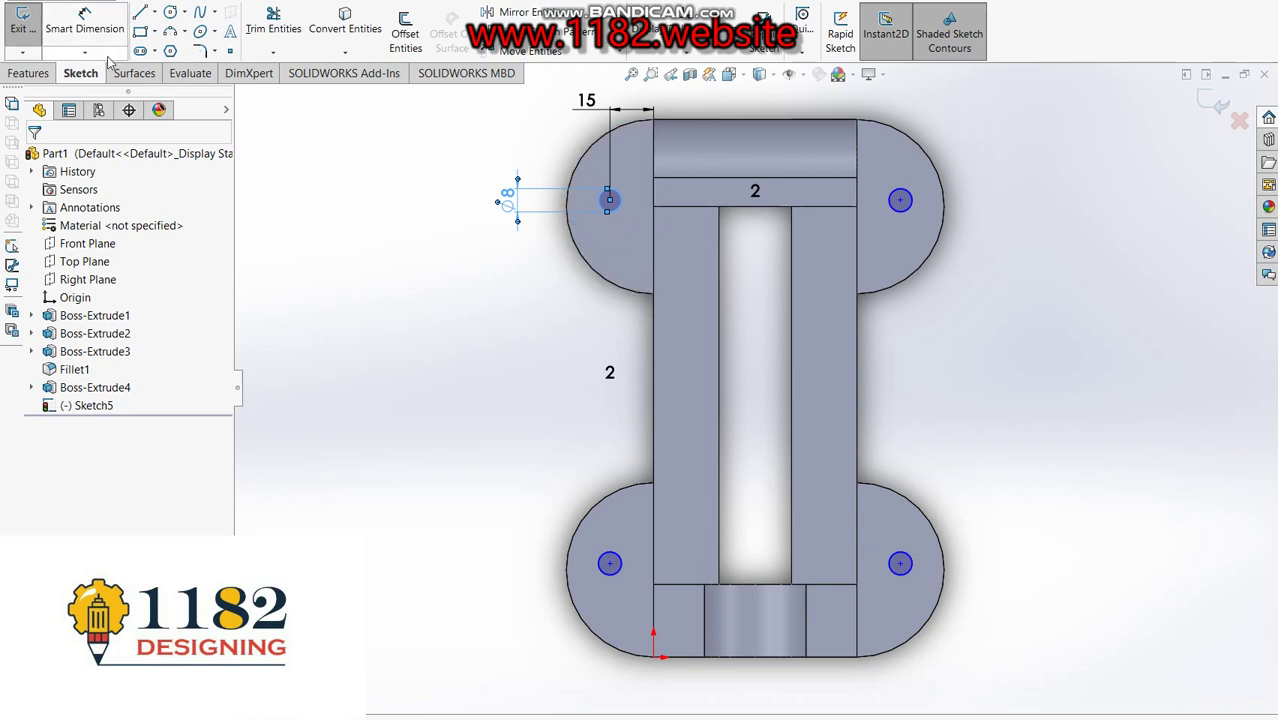
Dimension the ⌀8 circle 30 mm below the part's top edge.
{"action": "key", "text": "Escape"}
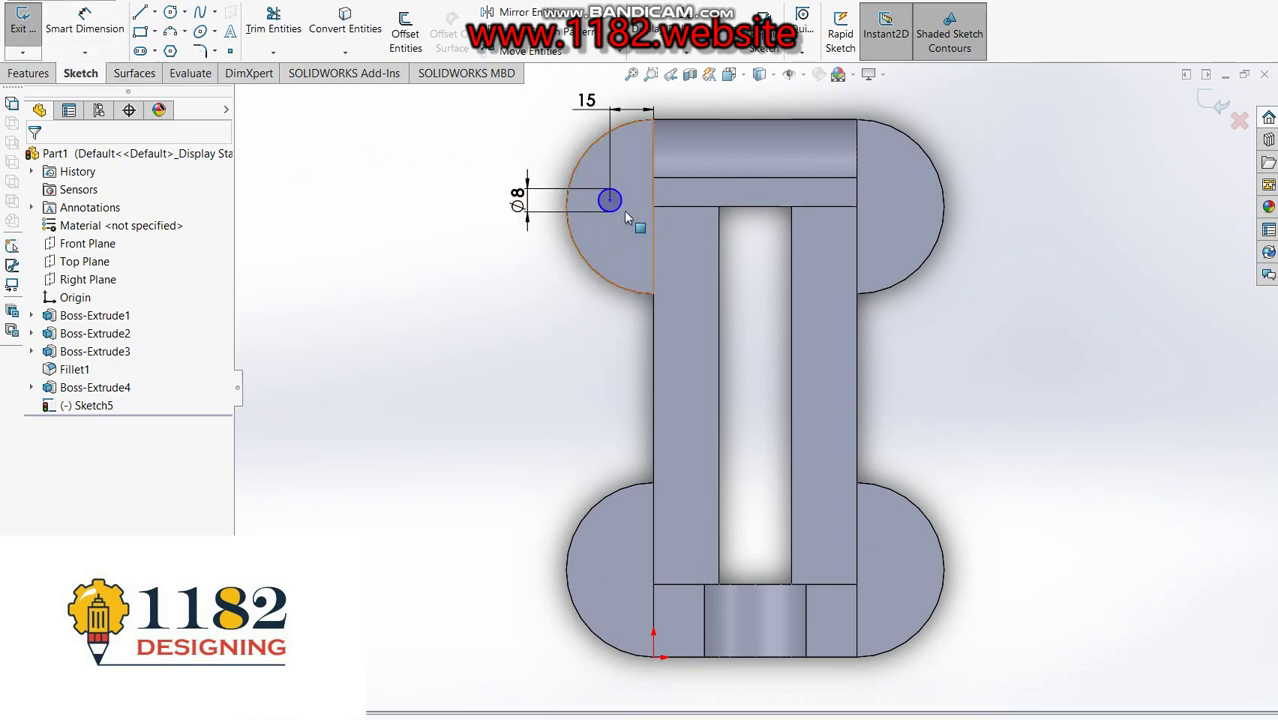
{"action": "left_click", "coordinate": [62, 27]}
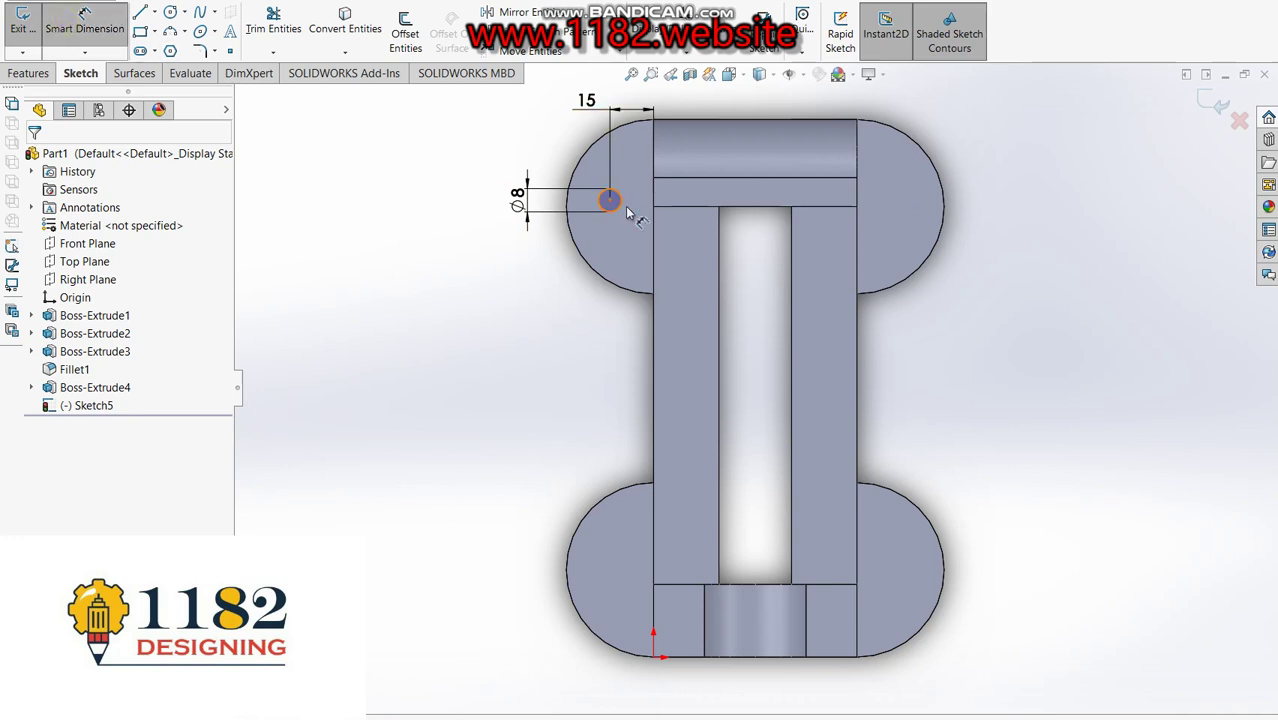
{"action": "left_click", "coordinate": [651, 122]}
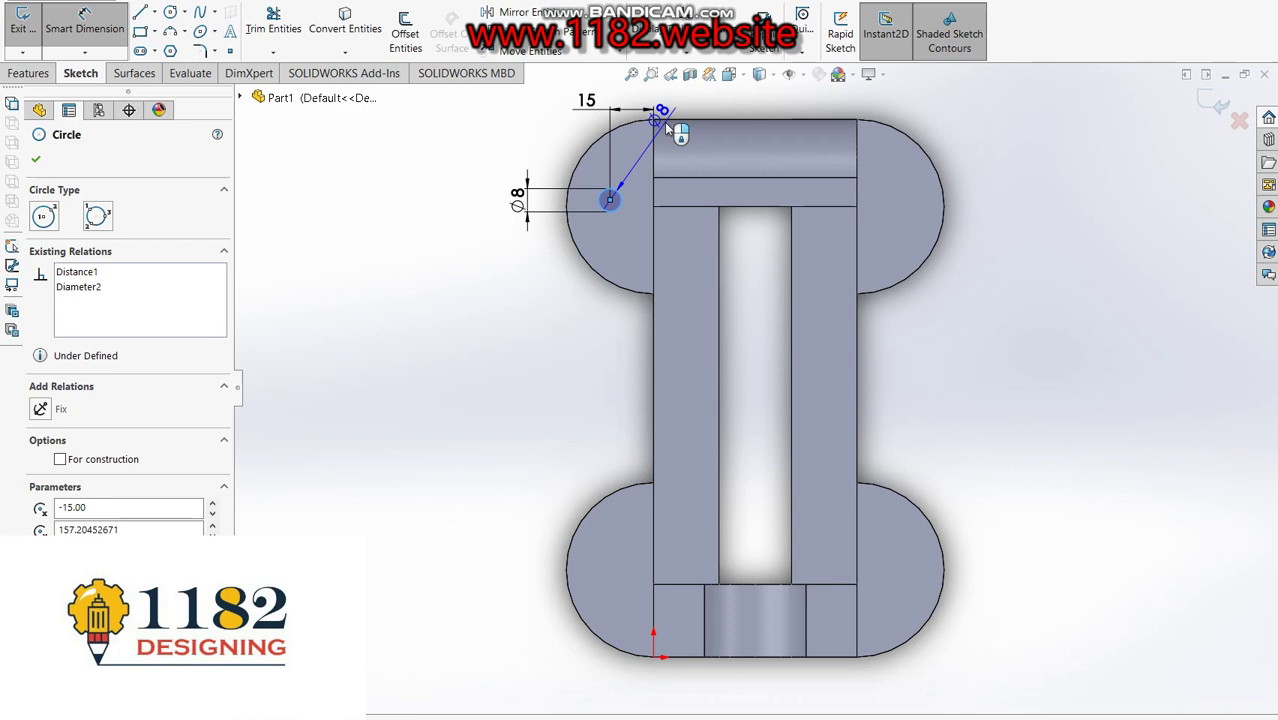
{"action": "left_click", "coordinate": [665, 119]}
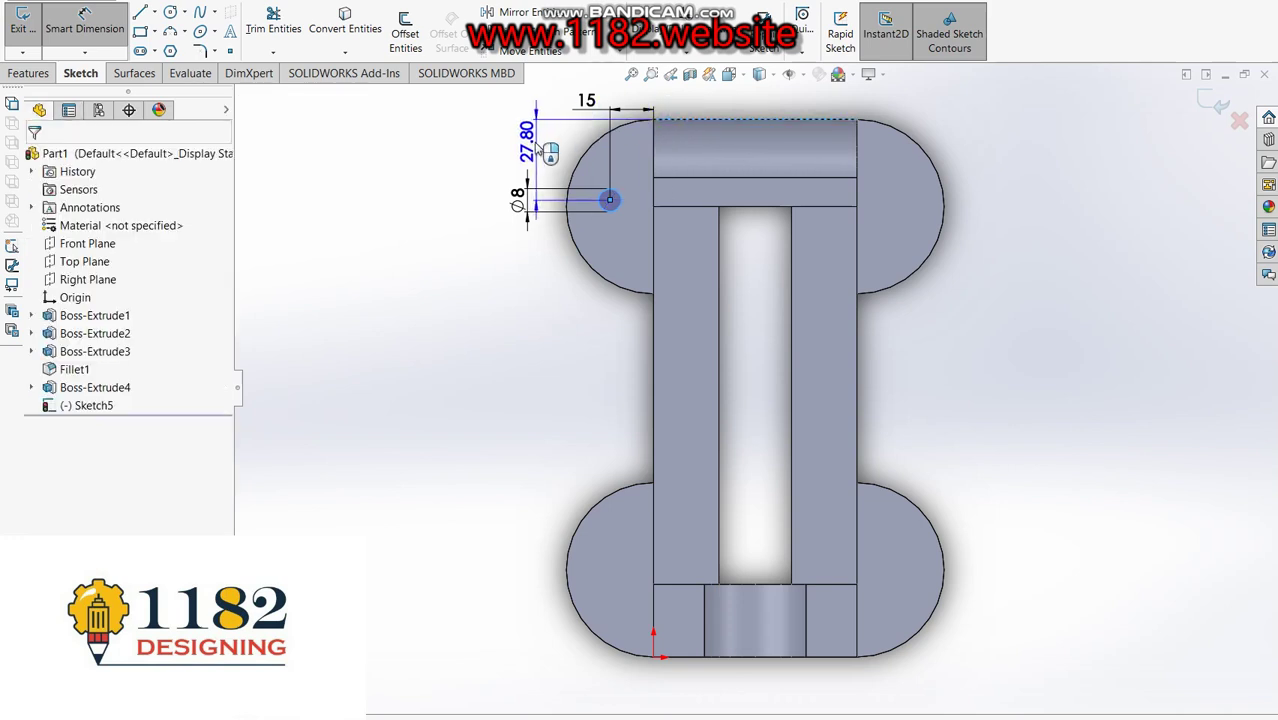
{"action": "left_click", "coordinate": [492, 152]}
{"action": "type", "text": "30"}
{"action": "key", "text": "Return"}
Linear-pattern the ⌀8 circle 2×2: 100 mm along X, 125 mm downward along Y.
{"action": "left_click", "coordinate": [487, 31]}
{"action": "left_click", "coordinate": [620, 218]}
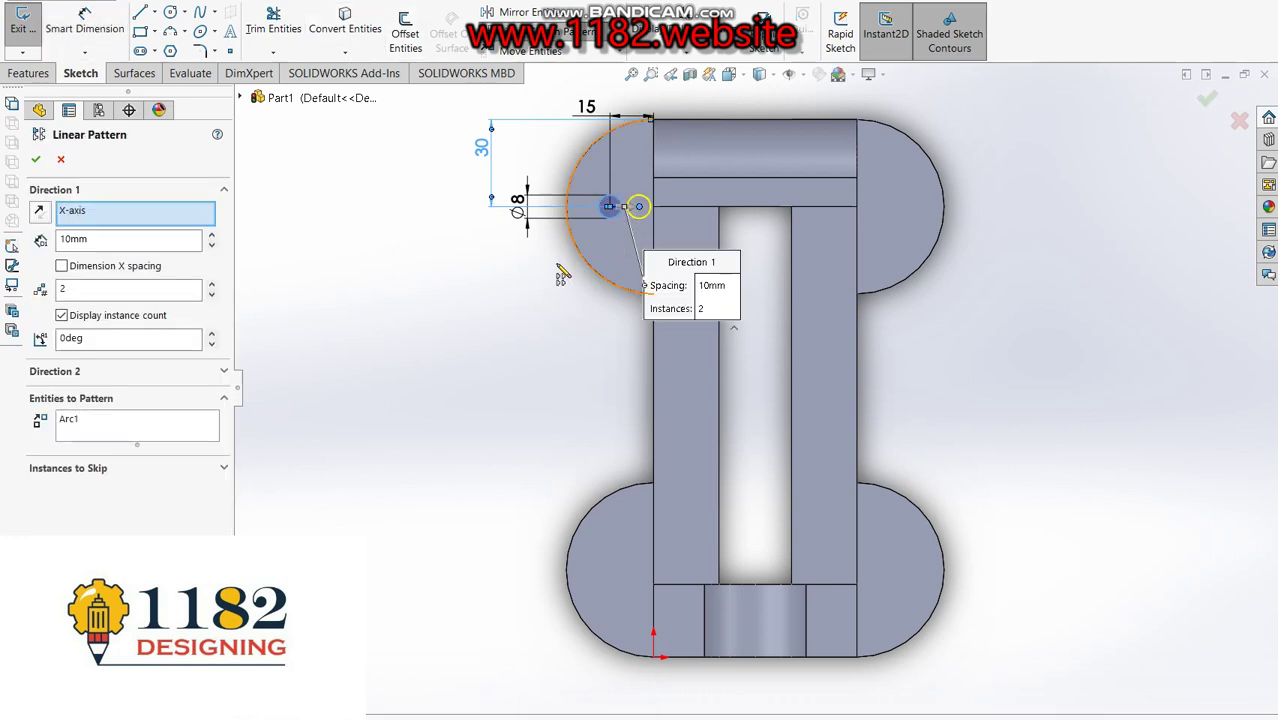
{"action": "left_click", "coordinate": [95, 240]}
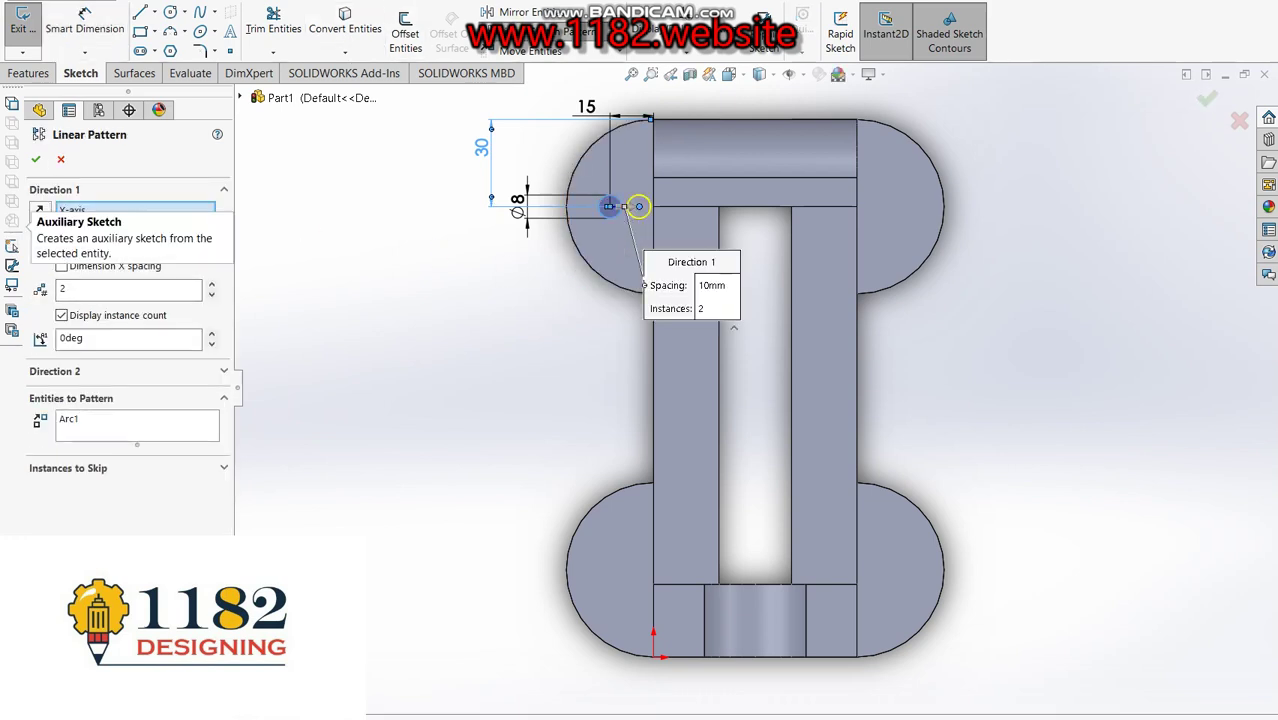
{"action": "type", "text": "0"}
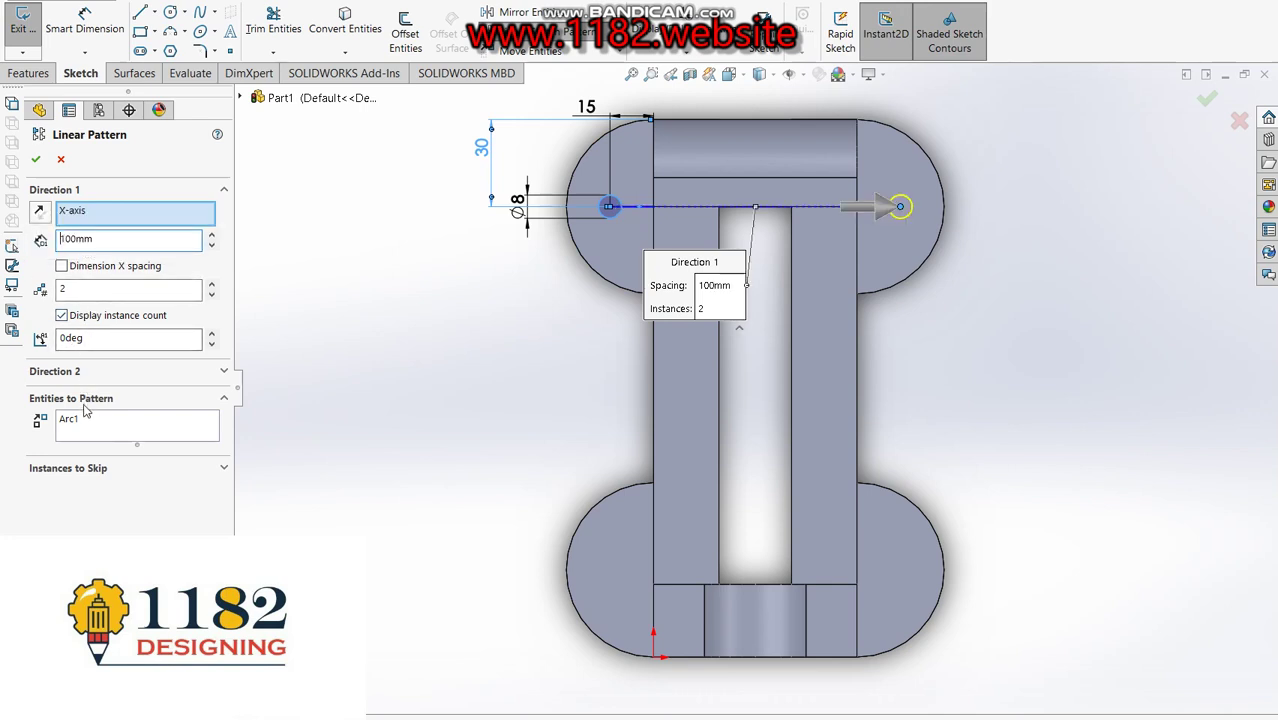
{"action": "left_click", "coordinate": [80, 372]}
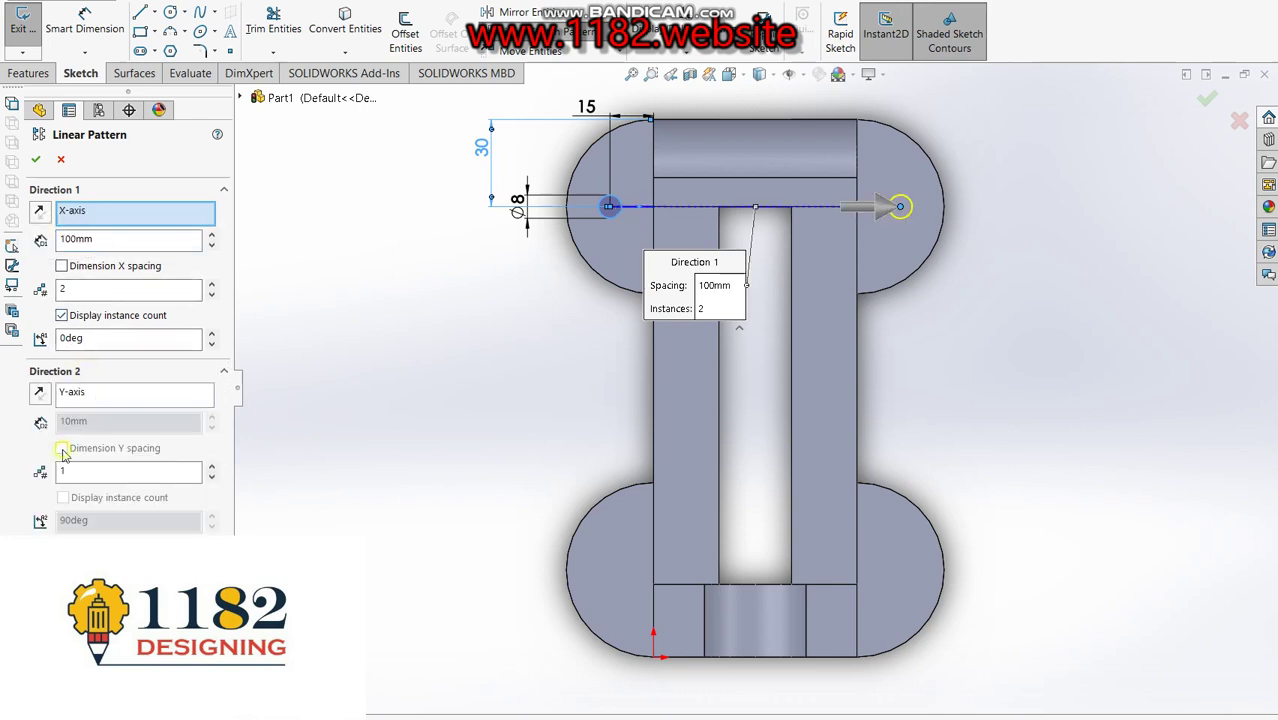
{"action": "left_click", "coordinate": [90, 468]}
{"action": "type", "text": "2"}
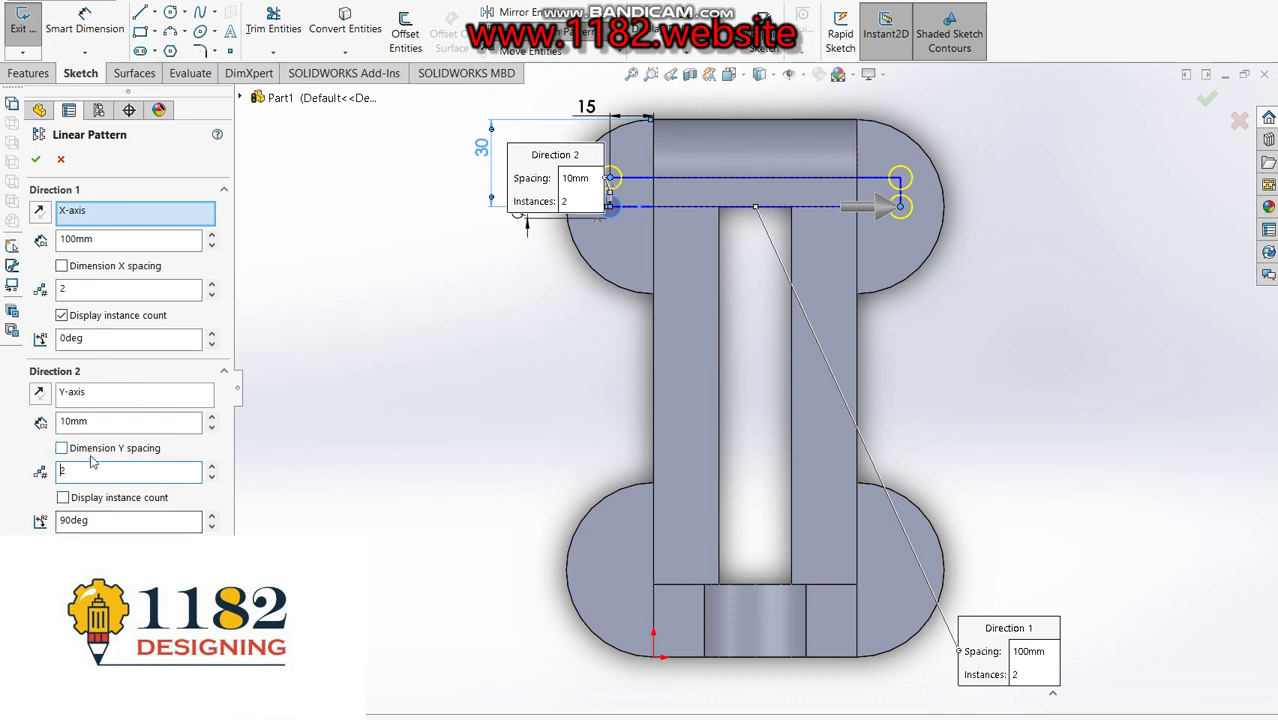
{"action": "left_click", "coordinate": [100, 421]}
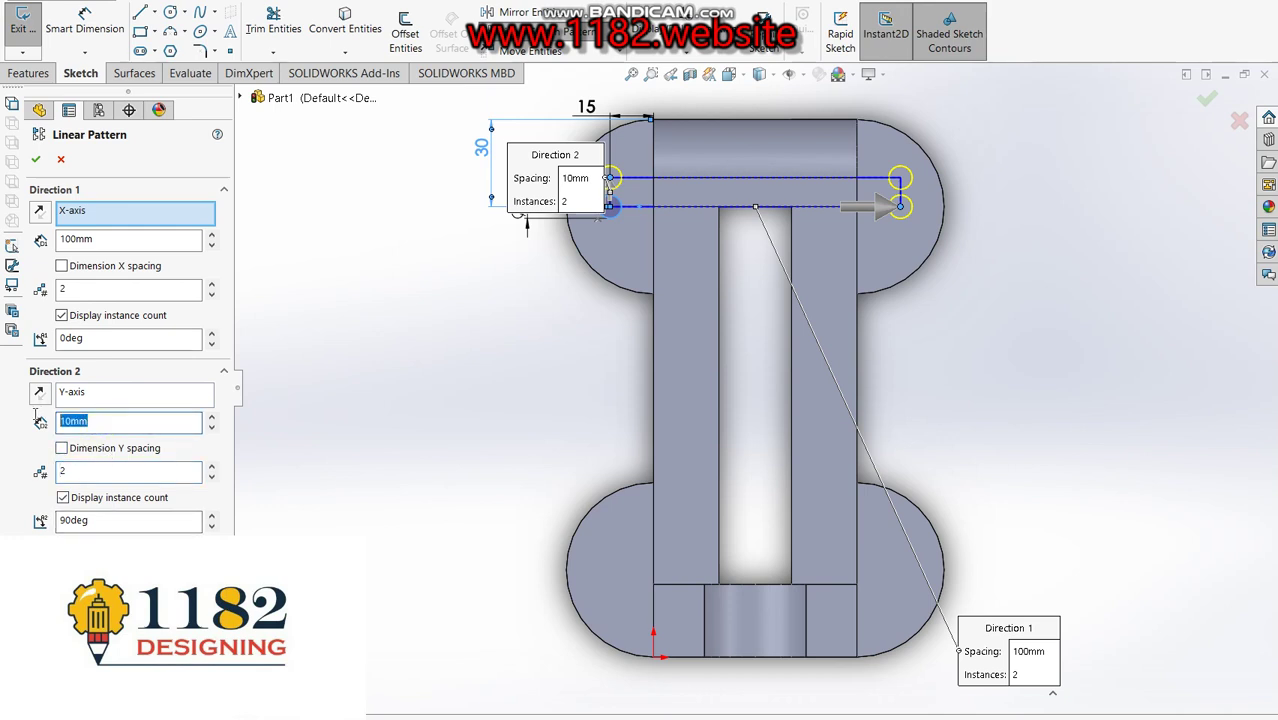
{"action": "type", "text": "125"}
{"action": "key", "text": "Return"}
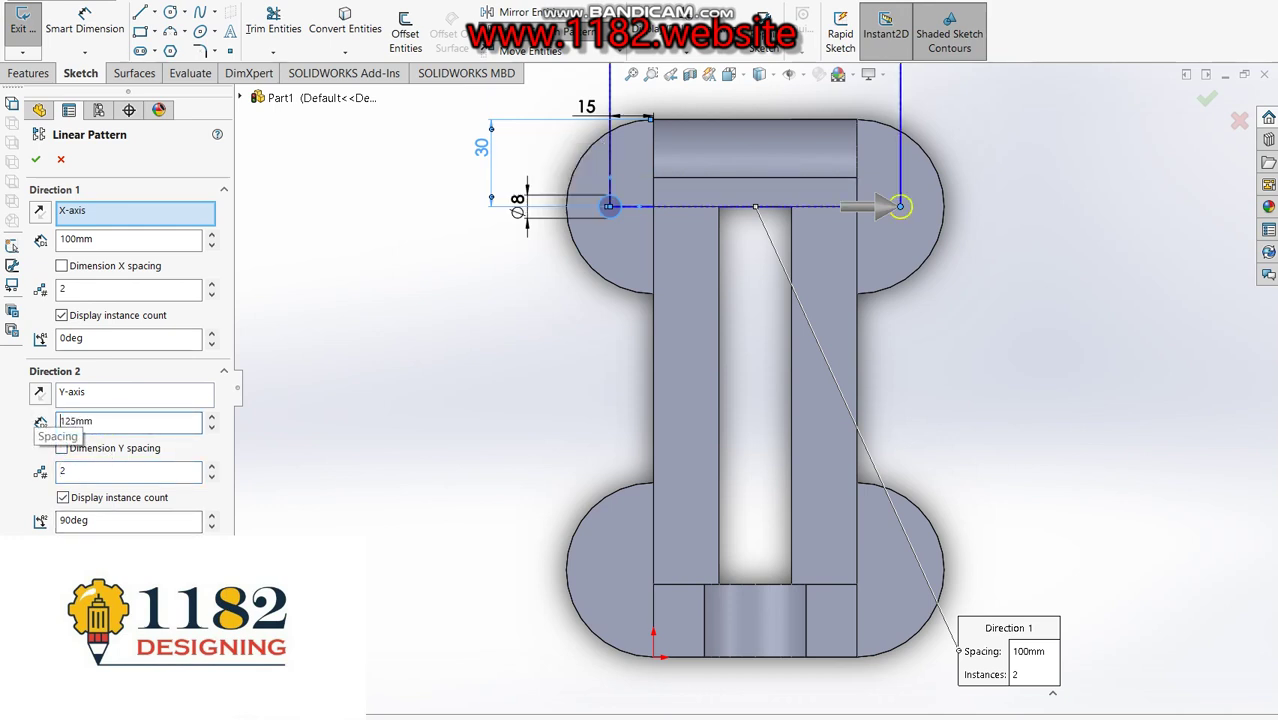
{"action": "left_click", "coordinate": [40, 392]}
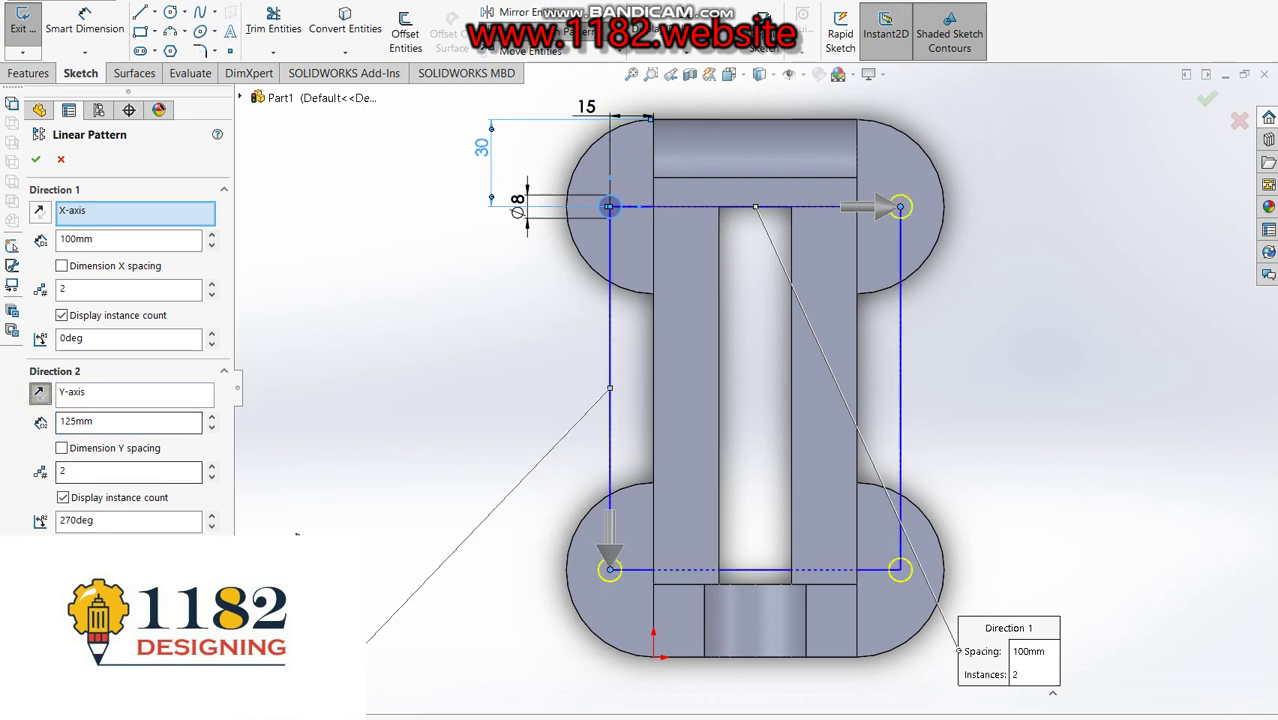
{"action": "left_click", "coordinate": [1207, 98]}
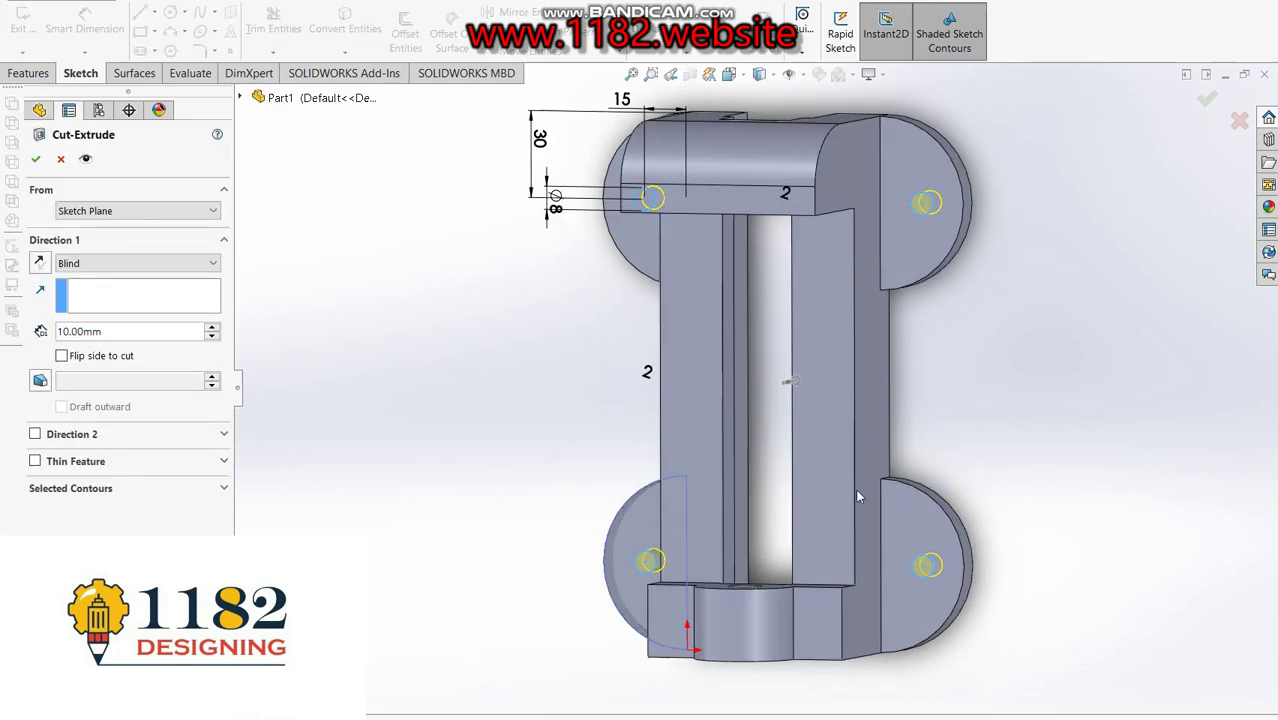
Cut the four ⌀8 holes Up To Surface, ending at the part's far face.
{"action": "middle_click_drag", "start_coordinate": [708, 460], "coordinate": [562, 398]}
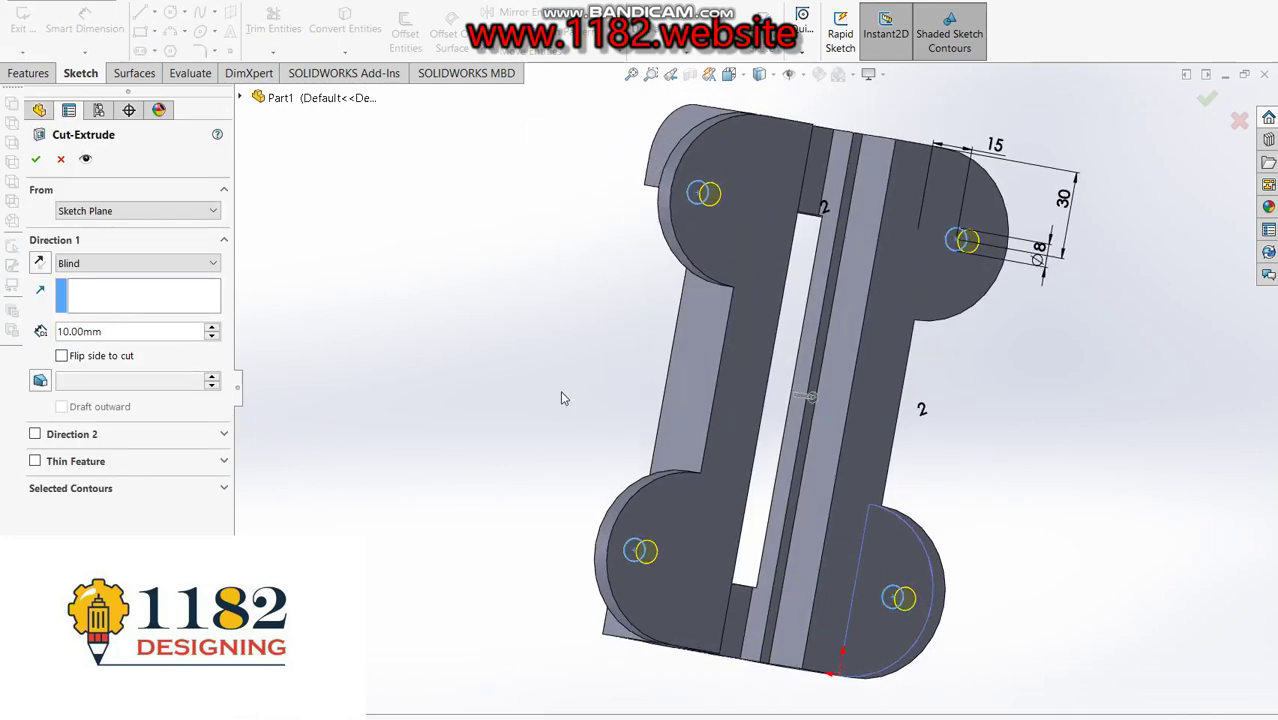
{"action": "left_click", "coordinate": [160, 264]}
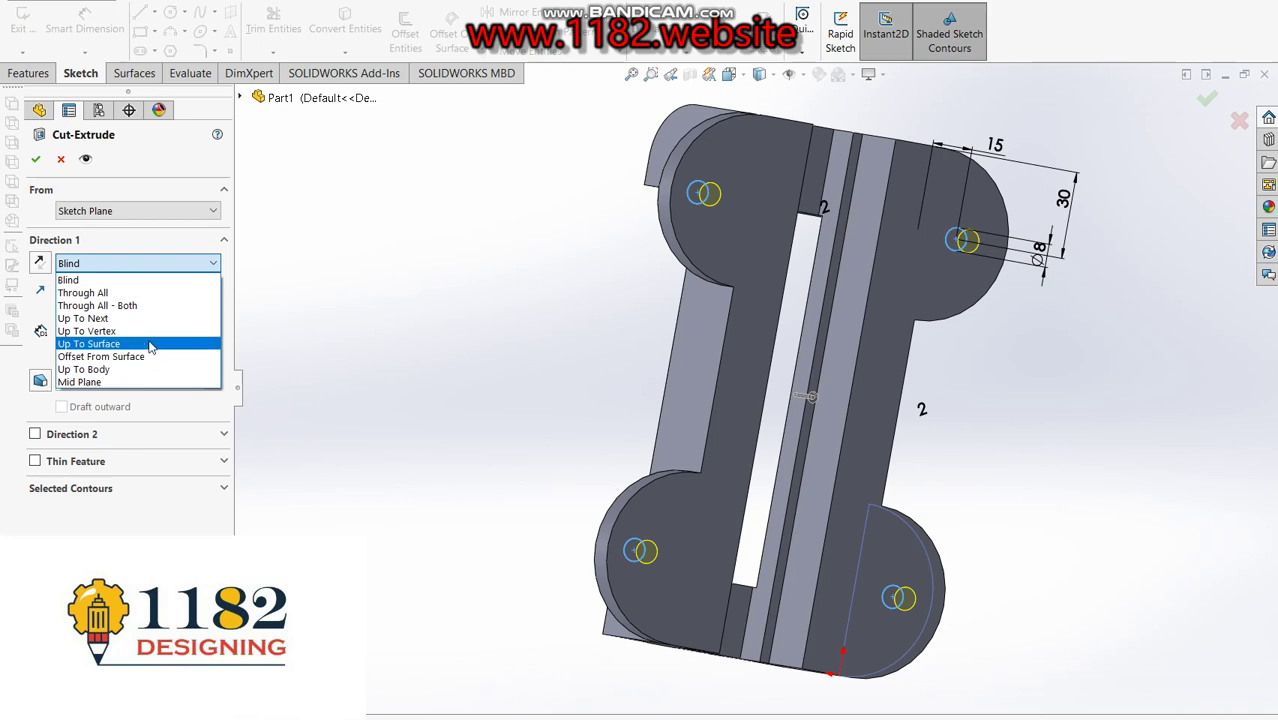
{"action": "left_click", "coordinate": [150, 345]}
{"action": "left_click", "coordinate": [712, 215]}
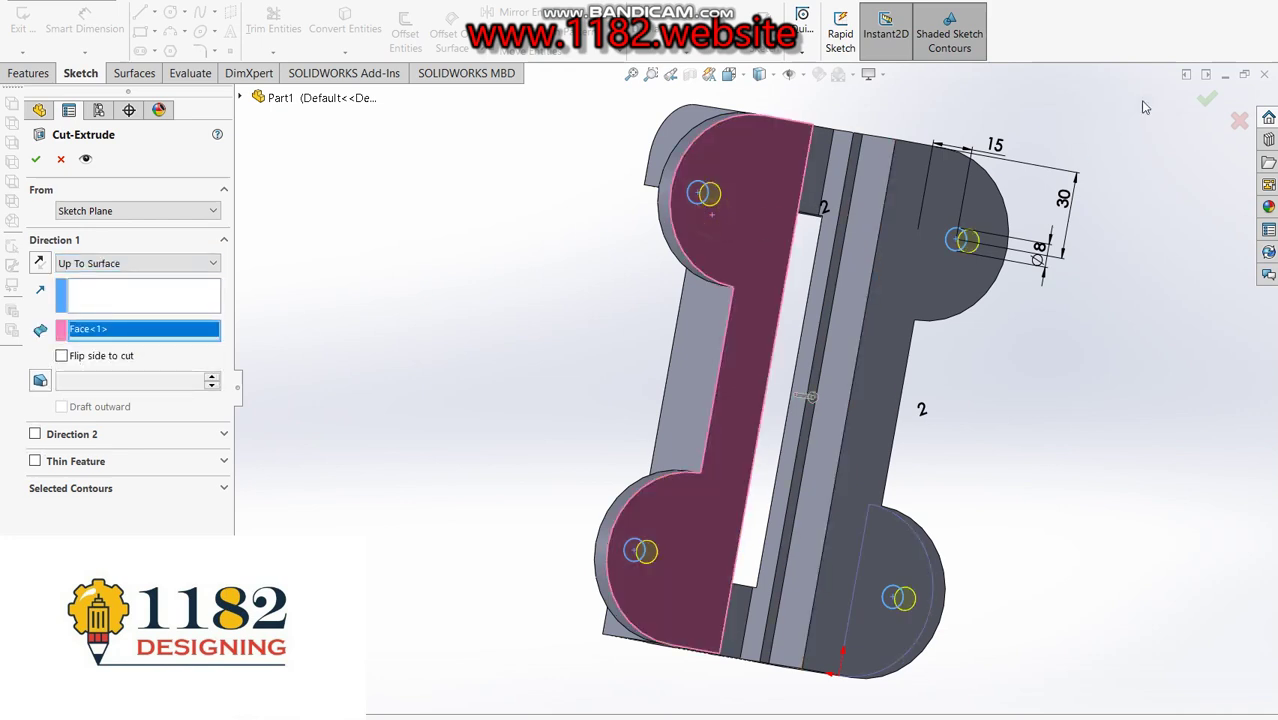
{"action": "left_click", "coordinate": [1212, 97]}
Inspect the cut holes from a new angle and start a Chamfer.
{"action": "scroll", "coordinate": [970, 362], "scroll_direction": "up", "scroll_amount": 3}
{"action": "scroll", "coordinate": [716, 522], "scroll_direction": "up", "scroll_amount": 2}
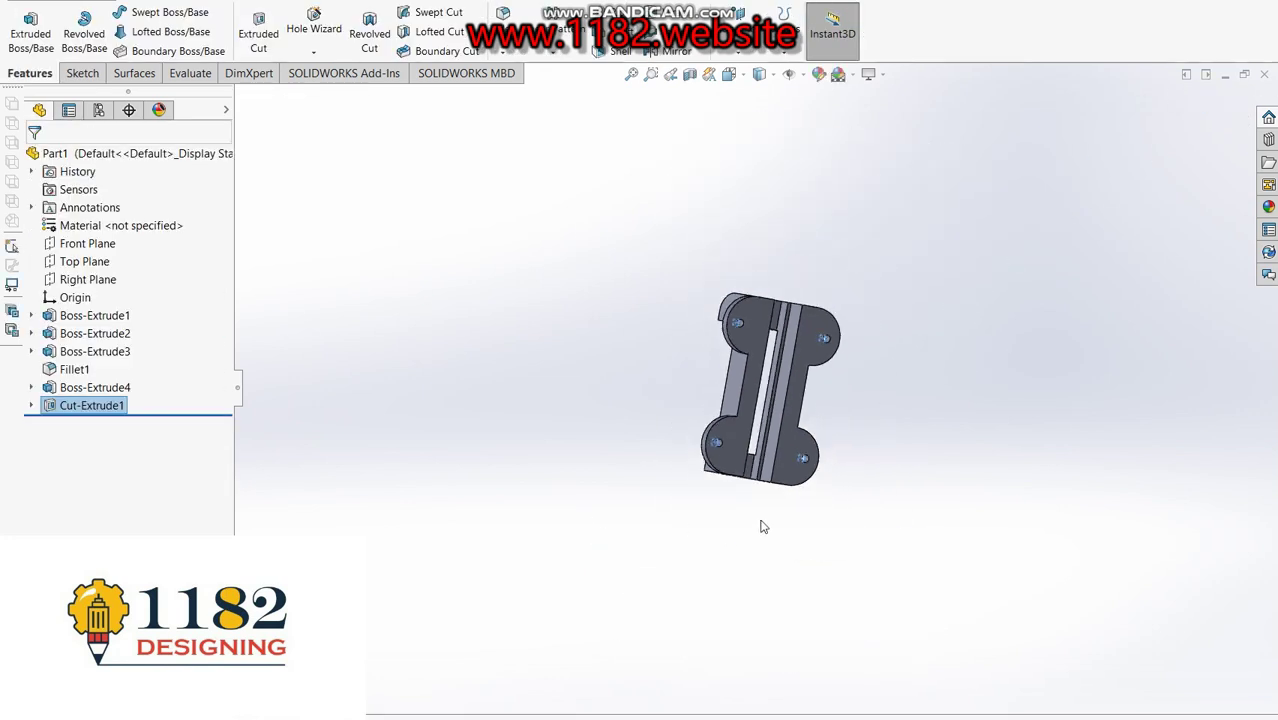
{"action": "mouse_move", "coordinate": [796, 410]}
{"action": "middle_mouse_down"}
{"action": "mouse_move", "coordinate": [1047, 379]}
{"action": "mouse_move", "coordinate": [1061, 282]}
{"action": "mouse_move", "coordinate": [935, 313]}
{"action": "middle_mouse_up"}
{"action": "scroll", "coordinate": [864, 365], "scroll_direction": "down", "scroll_amount": 2}
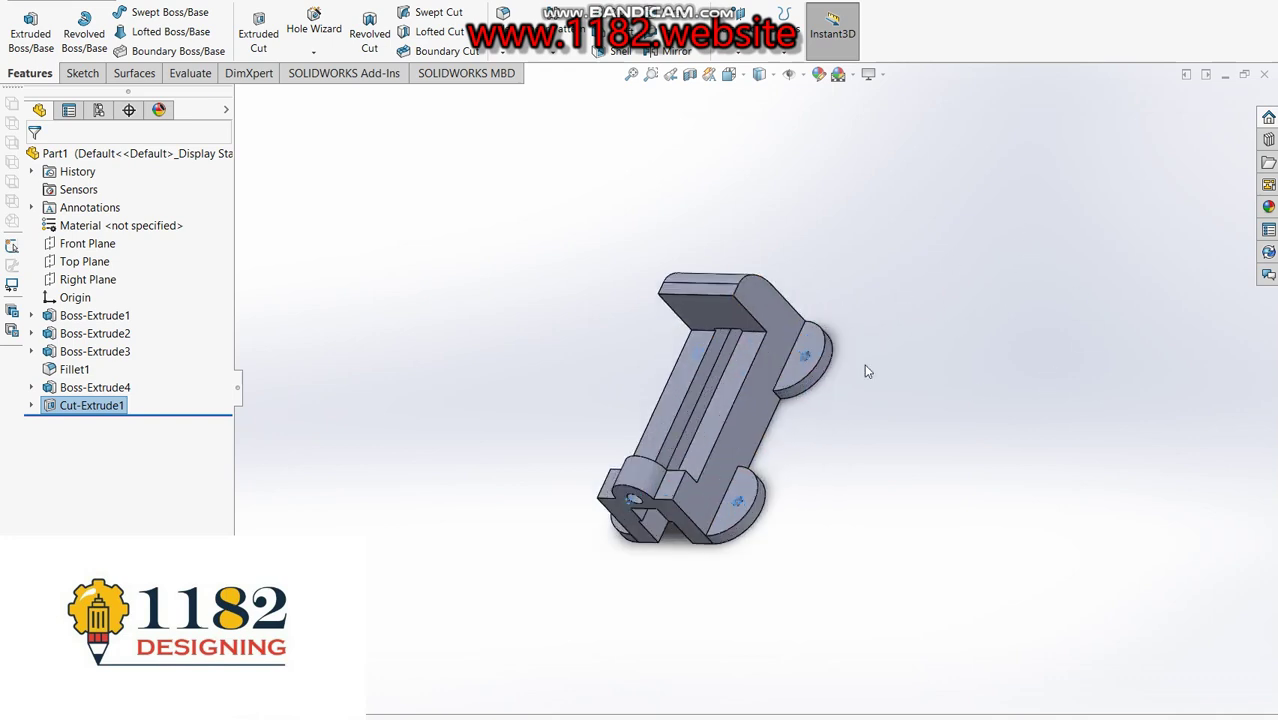
{"action": "scroll", "coordinate": [697, 482], "scroll_direction": "down", "scroll_amount": 3}
{"action": "left_click", "coordinate": [948, 390]}
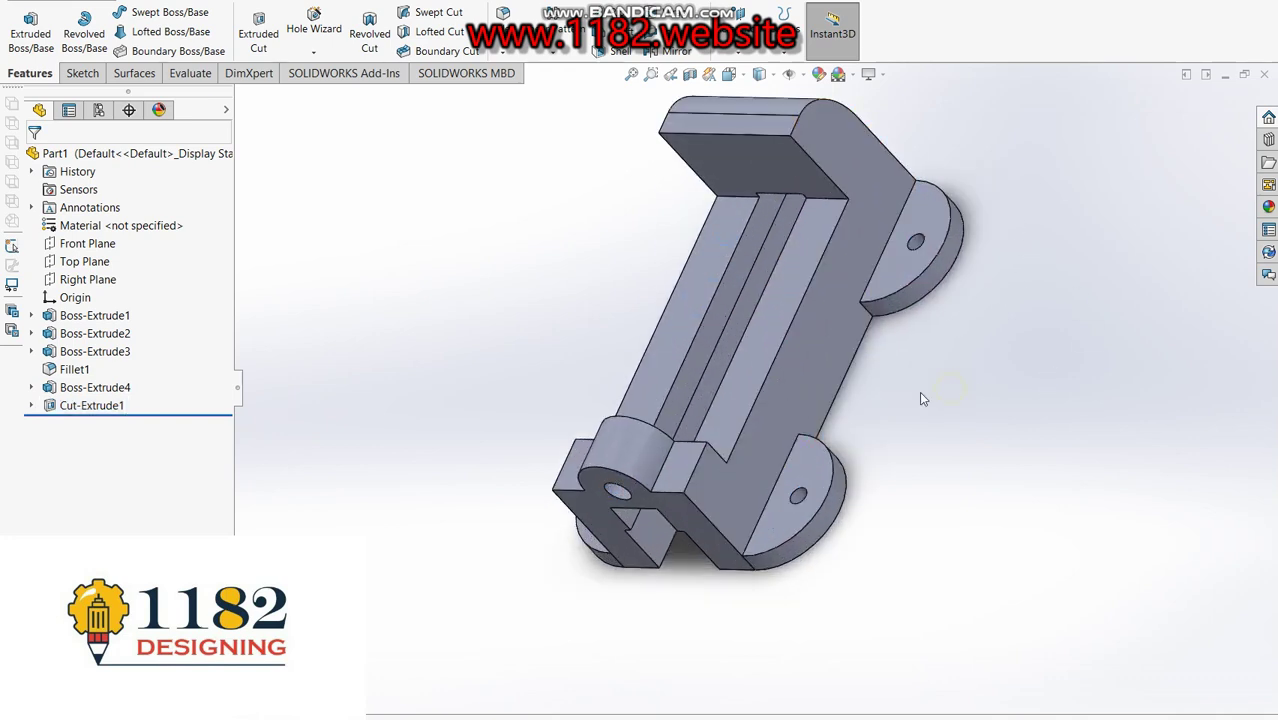
{"action": "middle_click_drag", "start_coordinate": [843, 425], "coordinate": [858, 415]}
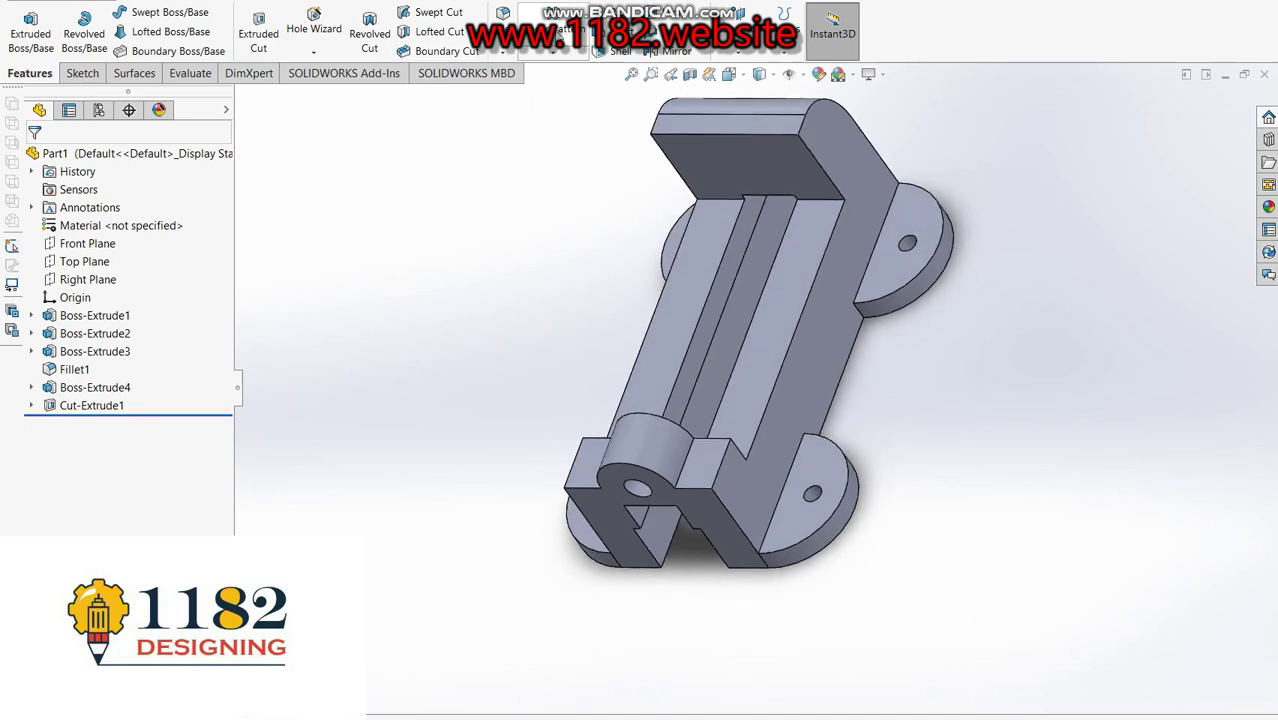
{"action": "left_click", "coordinate": [505, 53]}
{"action": "left_click", "coordinate": [532, 88]}
Chamfer the front bore edge 3 mm at 45°.
{"action": "left_click", "coordinate": [622, 488]}
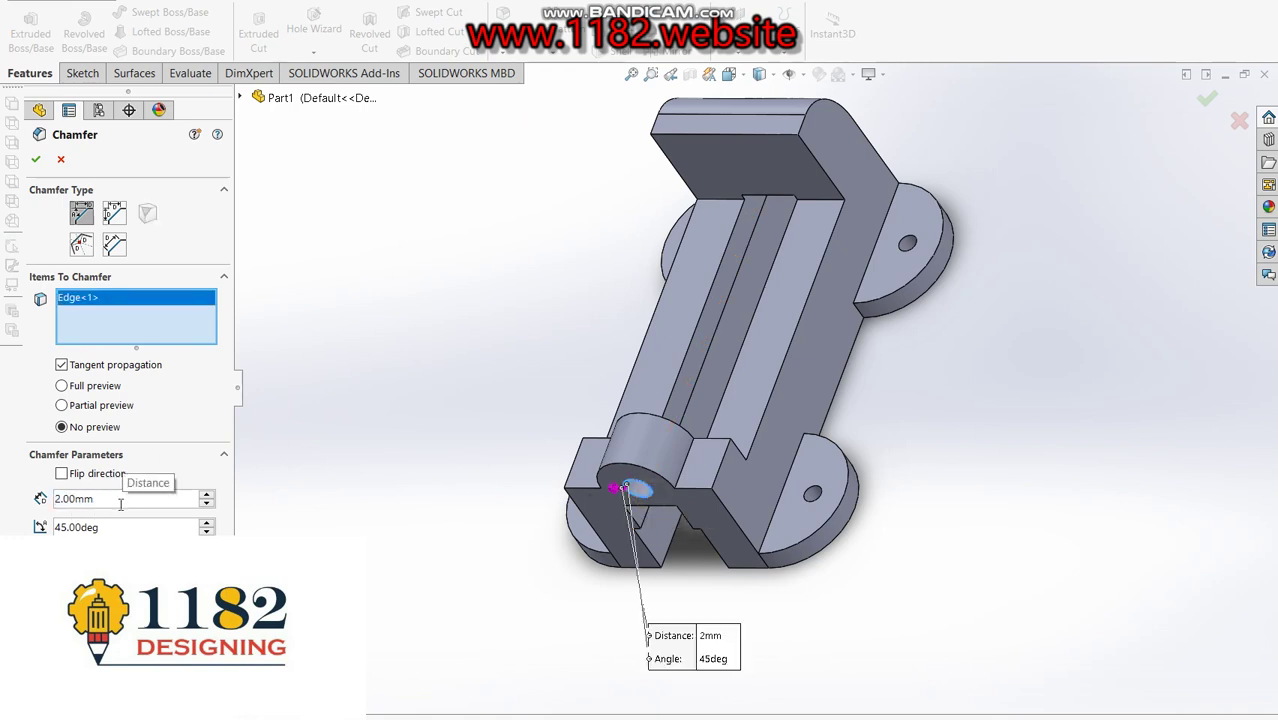
{"action": "left_click_drag", "start_coordinate": [120, 504], "coordinate": [16, 527]}
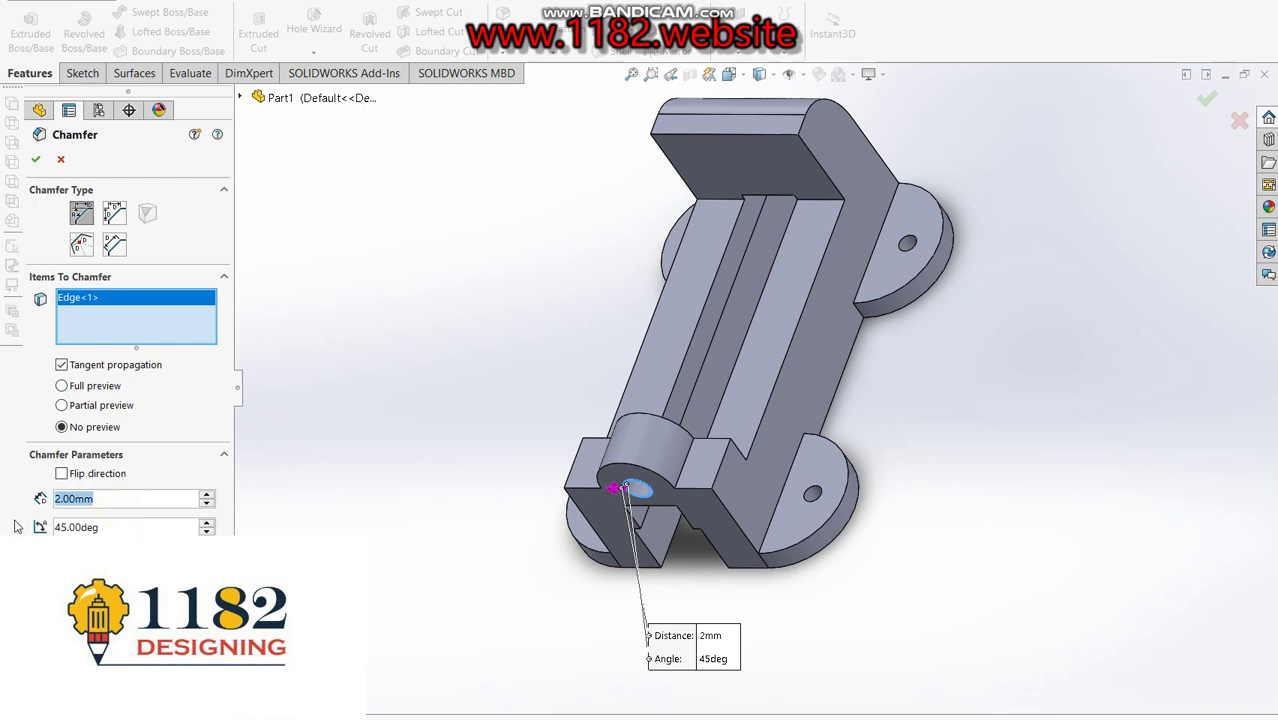
{"action": "type", "text": "3"}
{"action": "key", "text": "Return"}
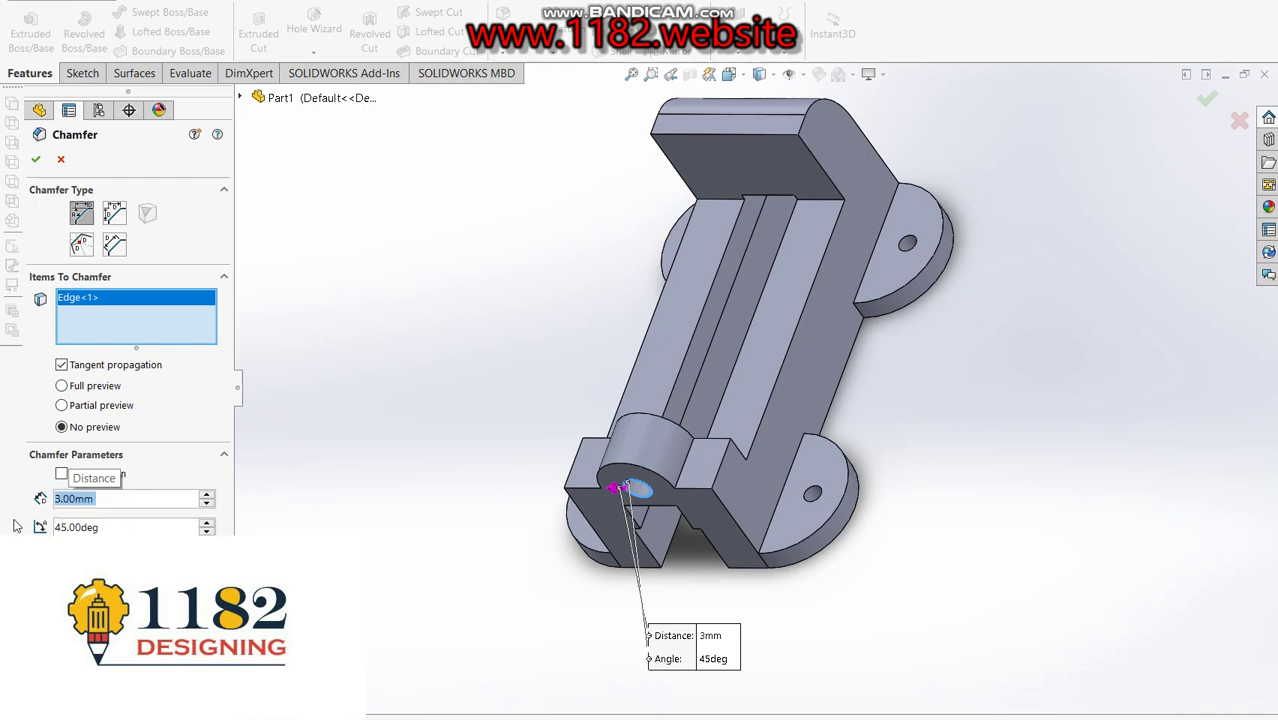
{"action": "left_click", "coordinate": [36, 159]}
{"action": "scroll", "coordinate": [686, 420], "scroll_direction": "down", "scroll_amount": 5}
Edit Chamfer1 to also bevel the bore's opposite-end edge.
{"action": "middle_click_drag", "start_coordinate": [681, 454], "coordinate": [622, 599]}
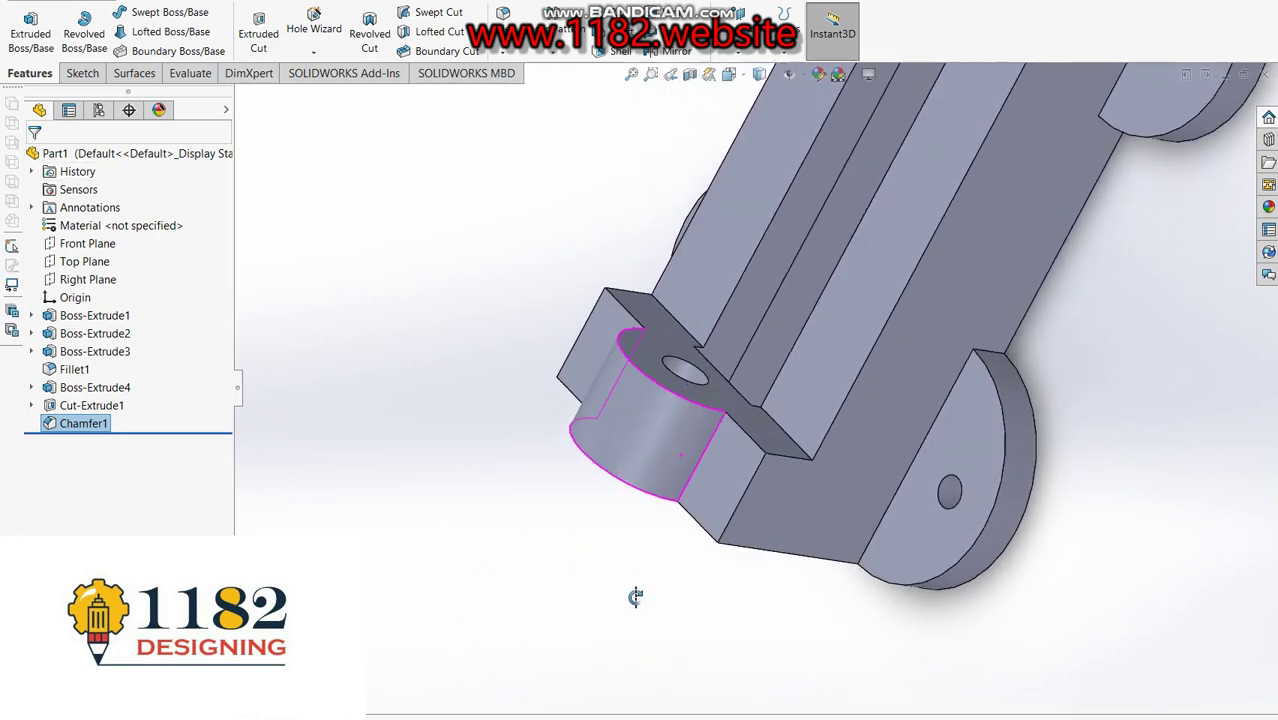
{"action": "right_click", "coordinate": [91, 432]}
{"action": "left_click", "coordinate": [100, 376]}
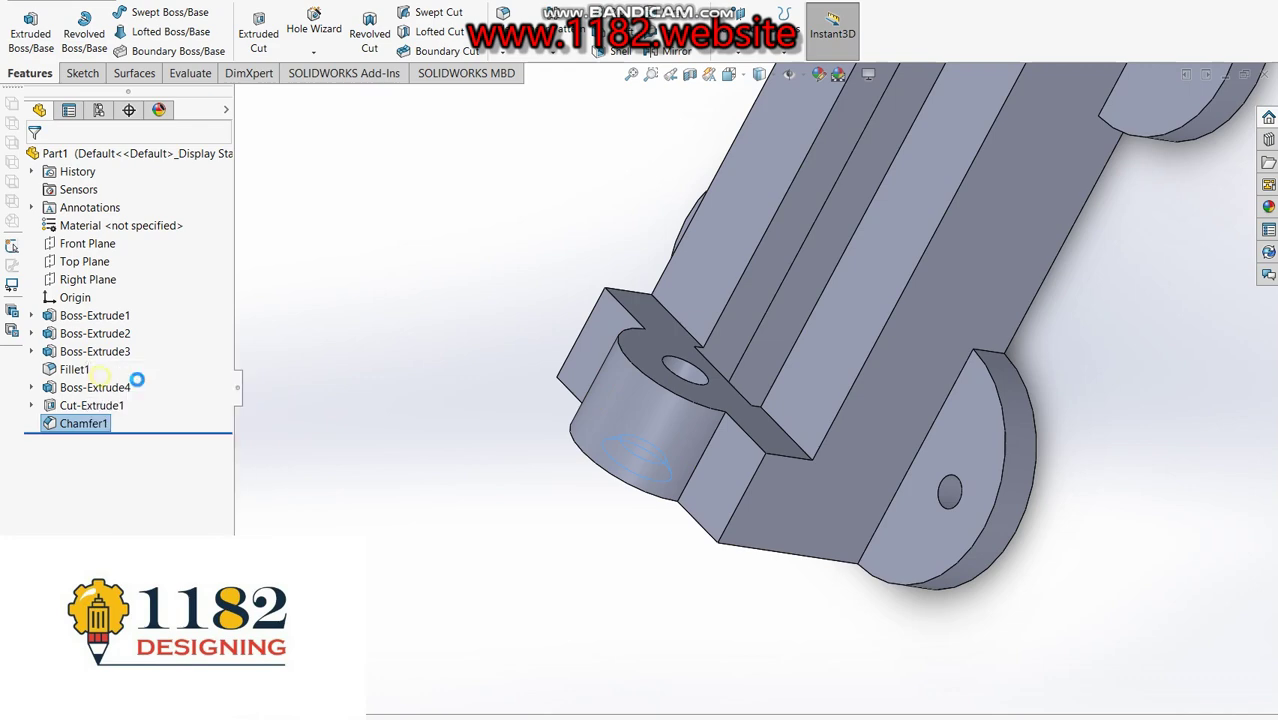
{"action": "left_click", "coordinate": [705, 377]}
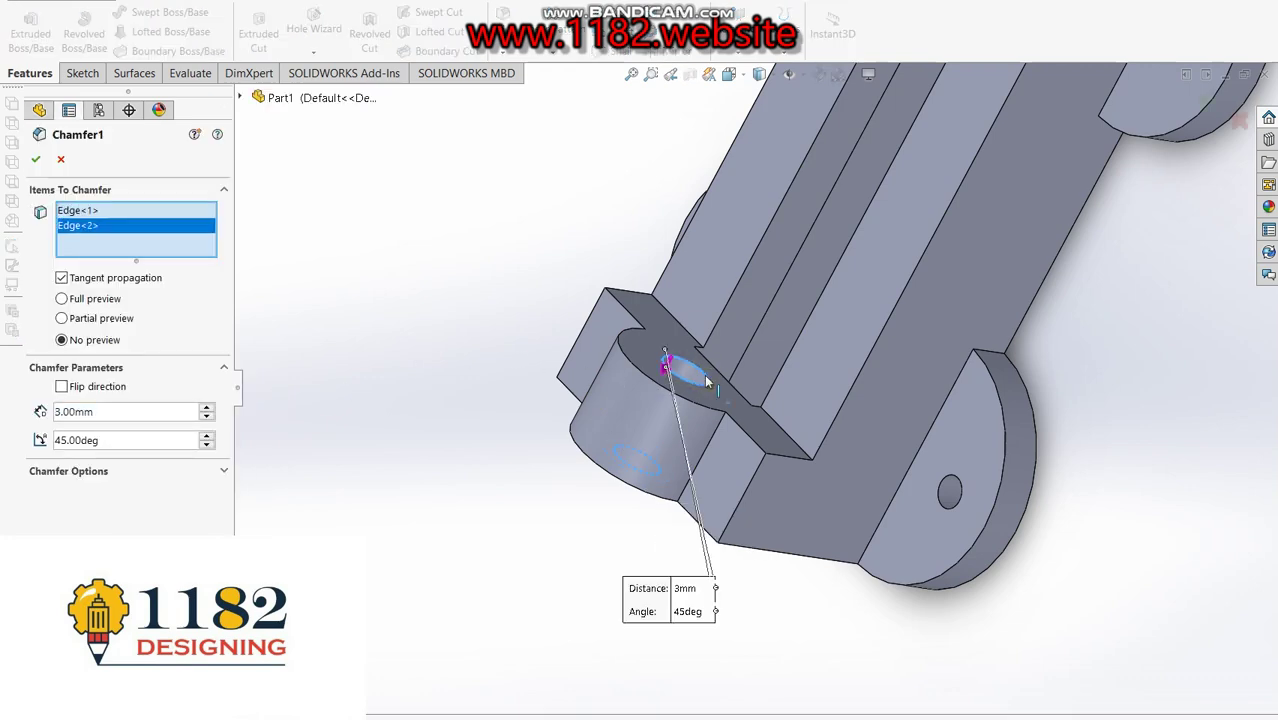
{"action": "left_click", "coordinate": [35, 162]}
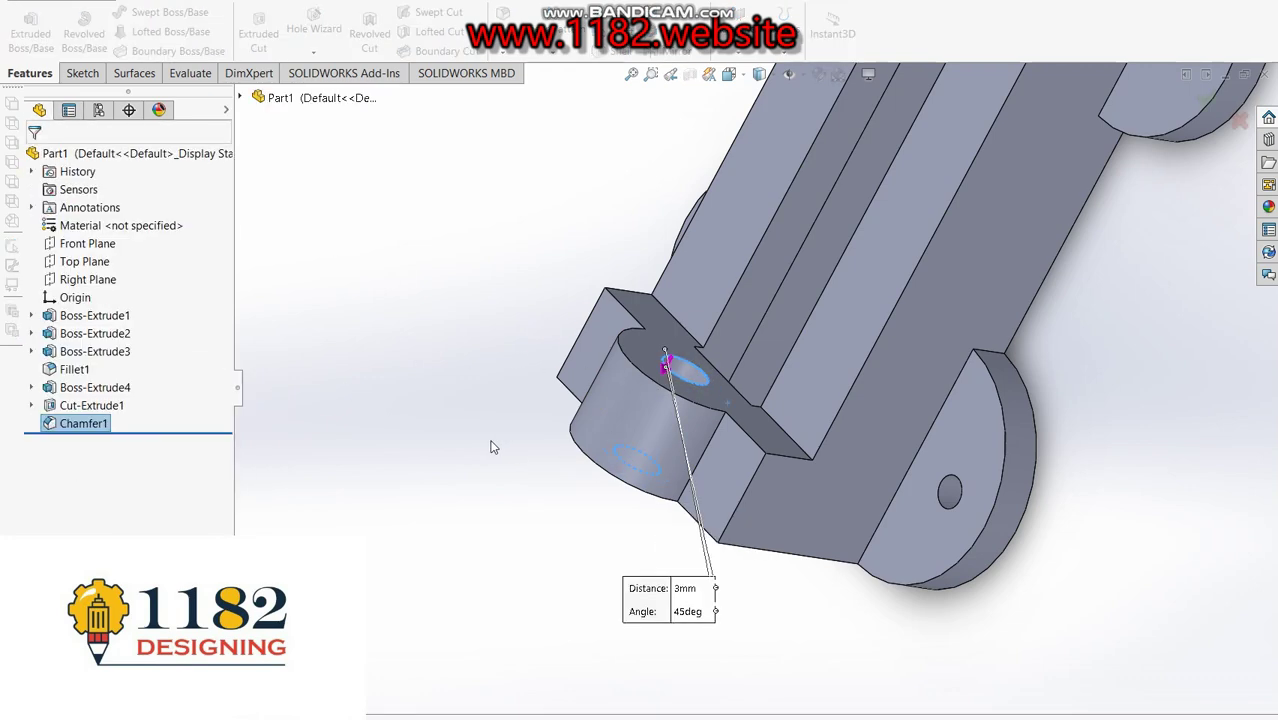
{"action": "mouse_move", "coordinate": [502, 436]}
{"action": "middle_mouse_down"}
{"action": "mouse_move", "coordinate": [622, 372]}
{"action": "mouse_move", "coordinate": [520, 377]}
{"action": "middle_mouse_up"}
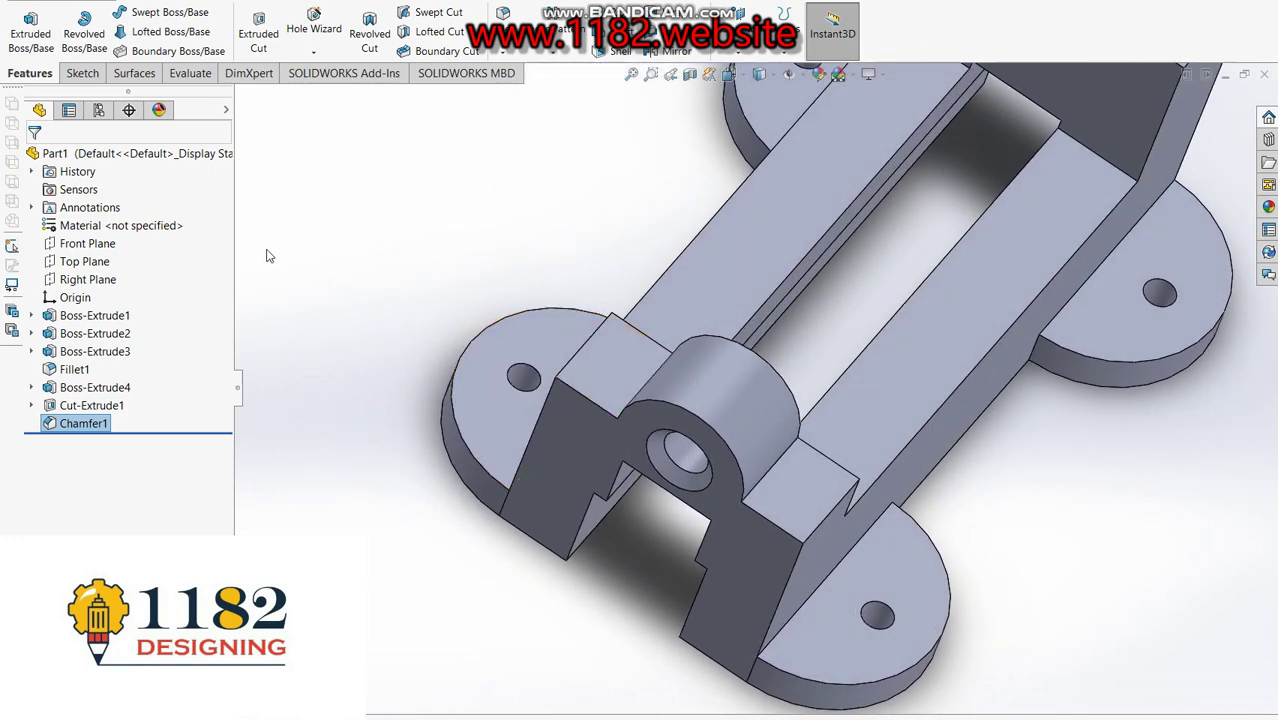
Start a Helix sketch on the front face and convert the bore edge into a circle.
{"action": "left_click", "coordinate": [584, 455]}
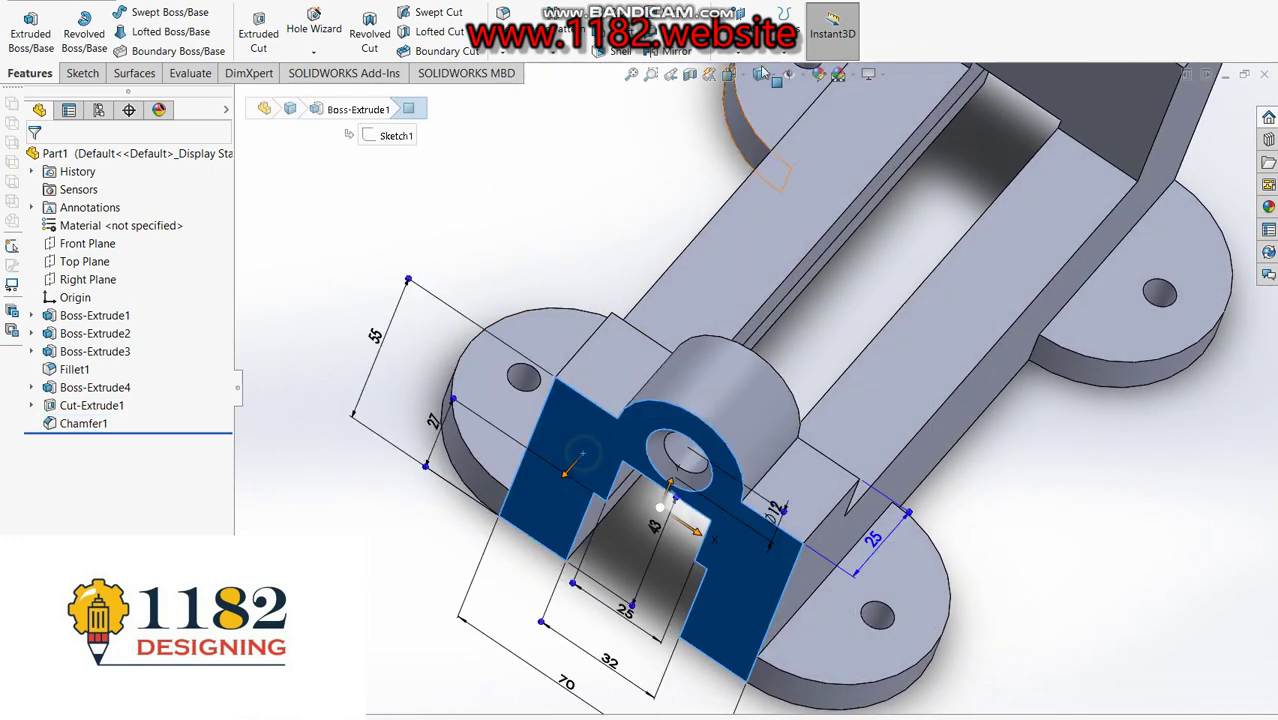
{"action": "left_click", "coordinate": [778, 55]}
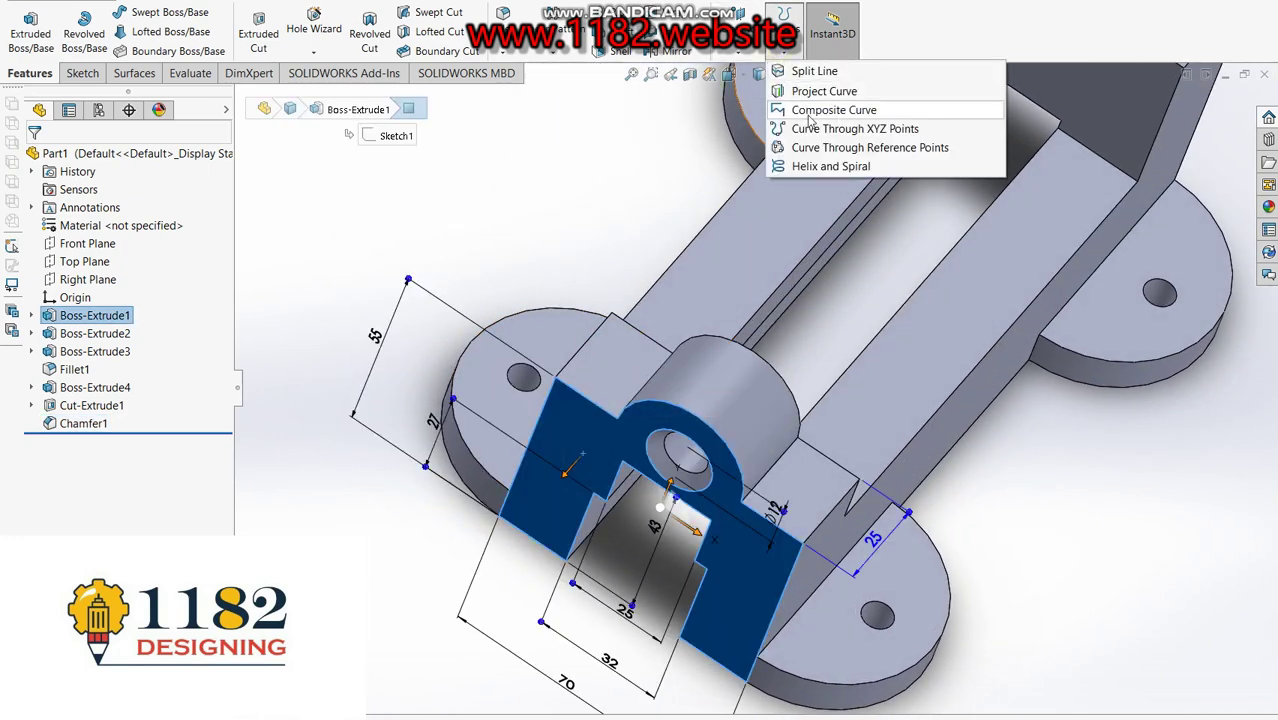
{"action": "left_click", "coordinate": [826, 167]}
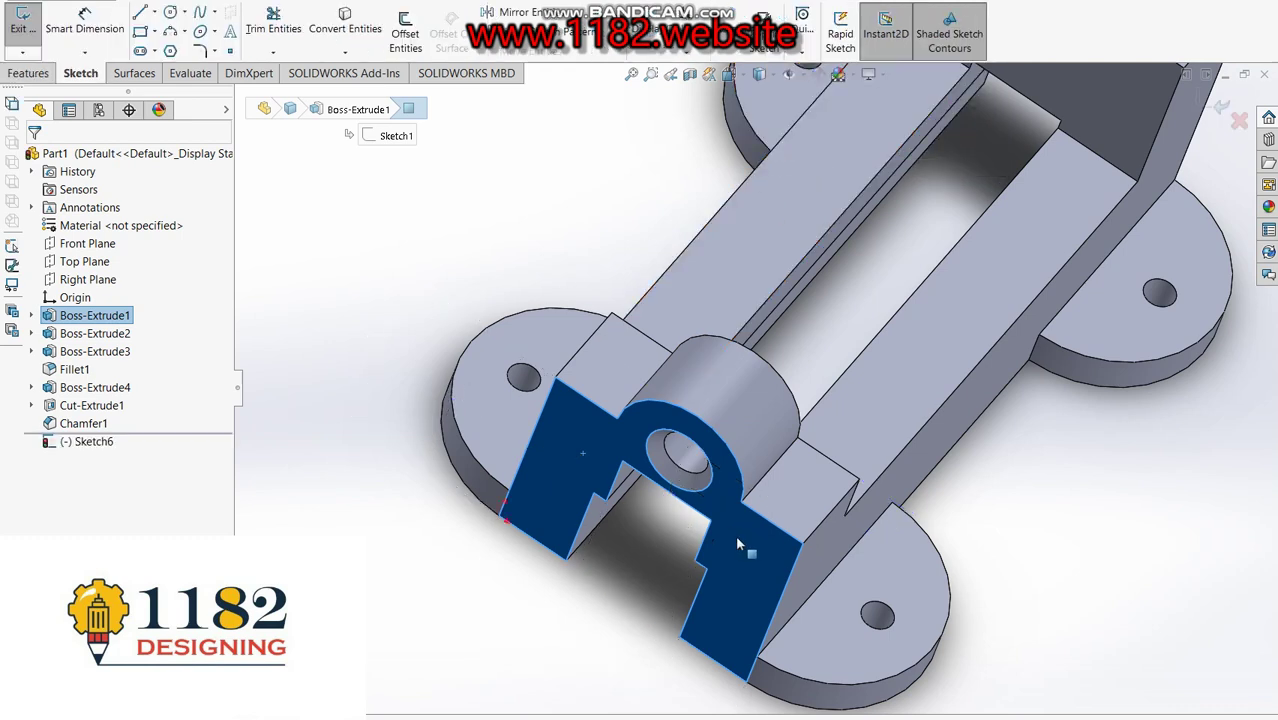
{"action": "left_click", "coordinate": [330, 318]}
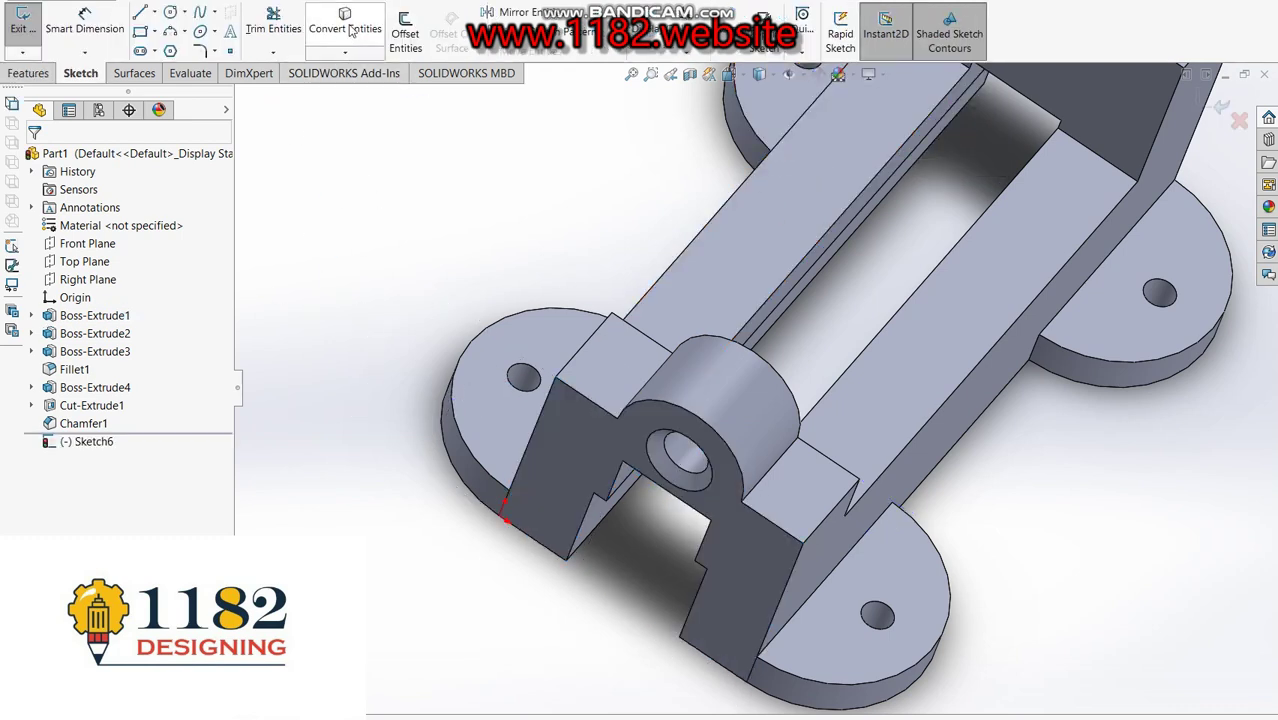
{"action": "left_click", "coordinate": [345, 28]}
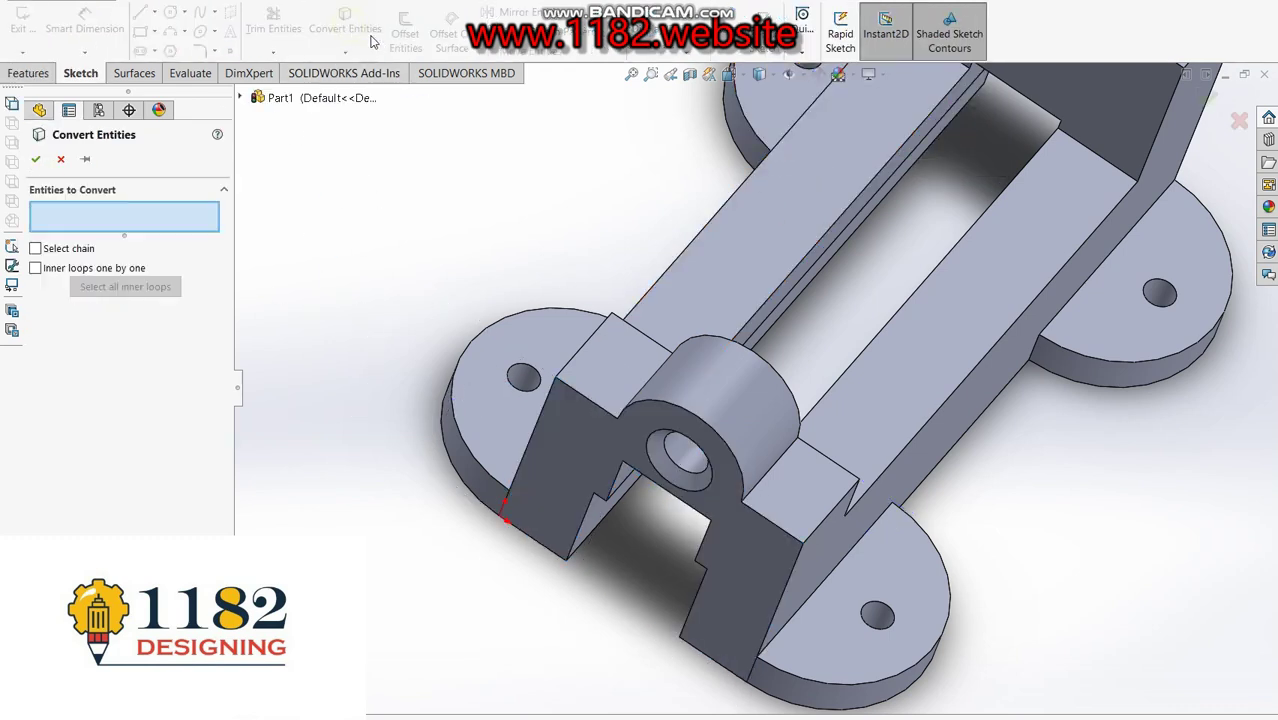
{"action": "left_click", "coordinate": [676, 466]}
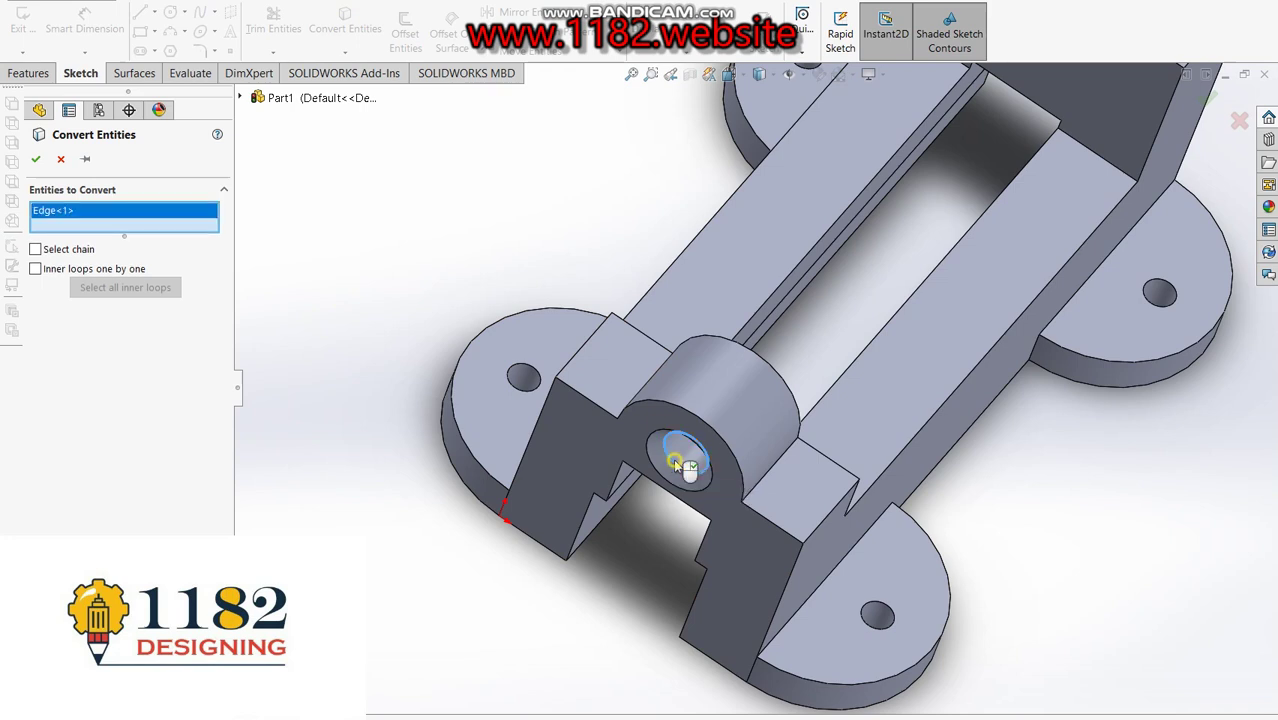
{"action": "left_click", "coordinate": [36, 159]}
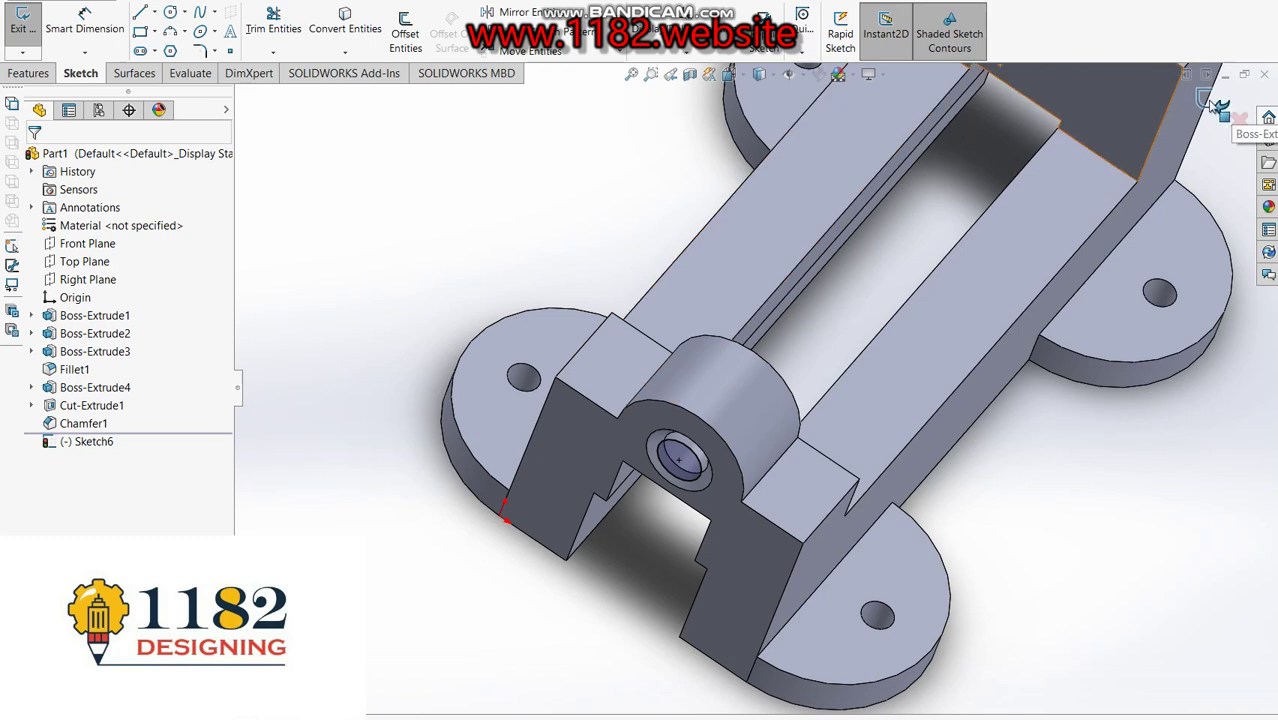
Create the helix from the bore circle: 5 mm pitch, 6 revolutions, reversed, clockwise.
{"action": "left_click", "coordinate": [137, 318]}
{"action": "double_click", "coordinate": [122, 313]}
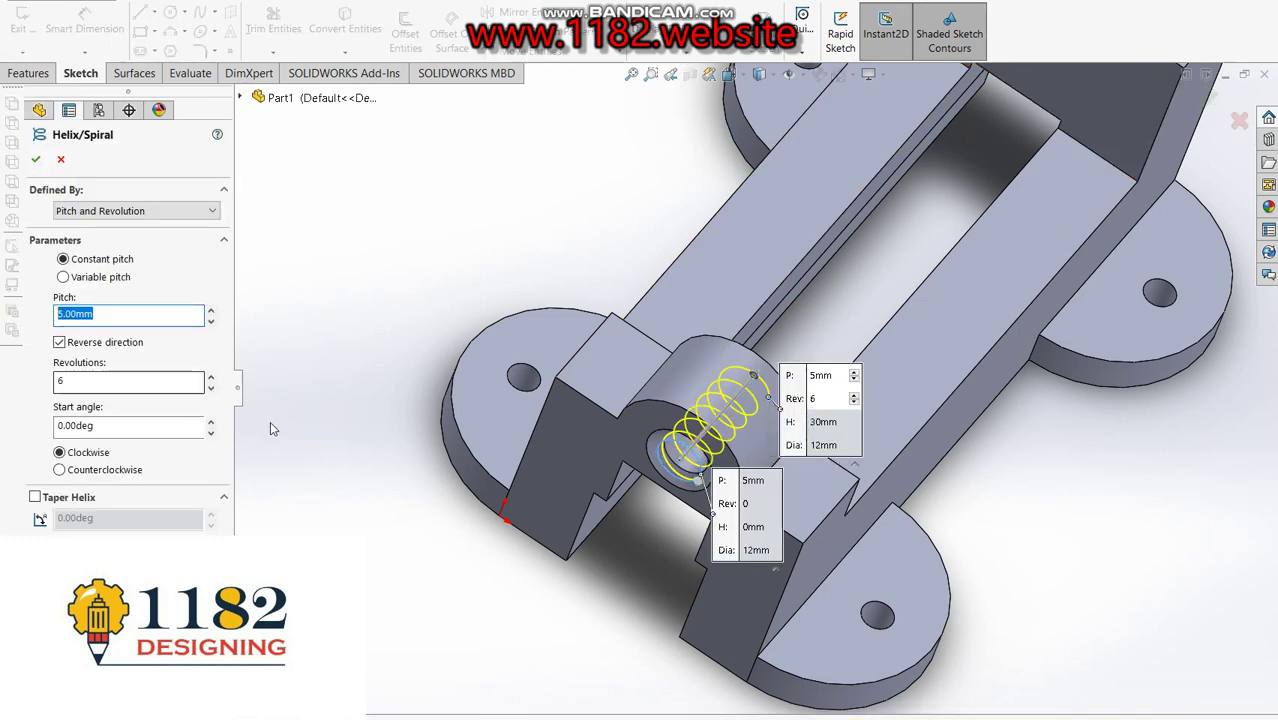
{"action": "middle_click_drag", "start_coordinate": [887, 341], "coordinate": [818, 408]}
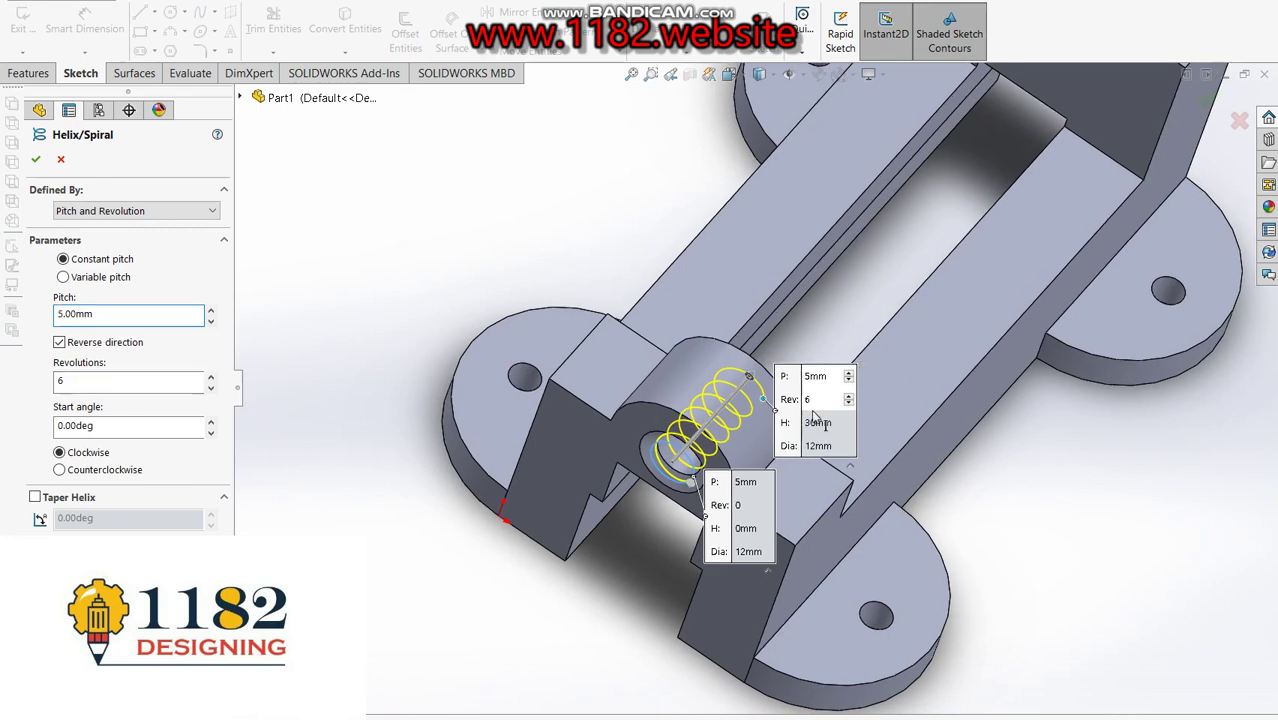
{"action": "middle_click_drag", "start_coordinate": [906, 426], "coordinate": [820, 470]}
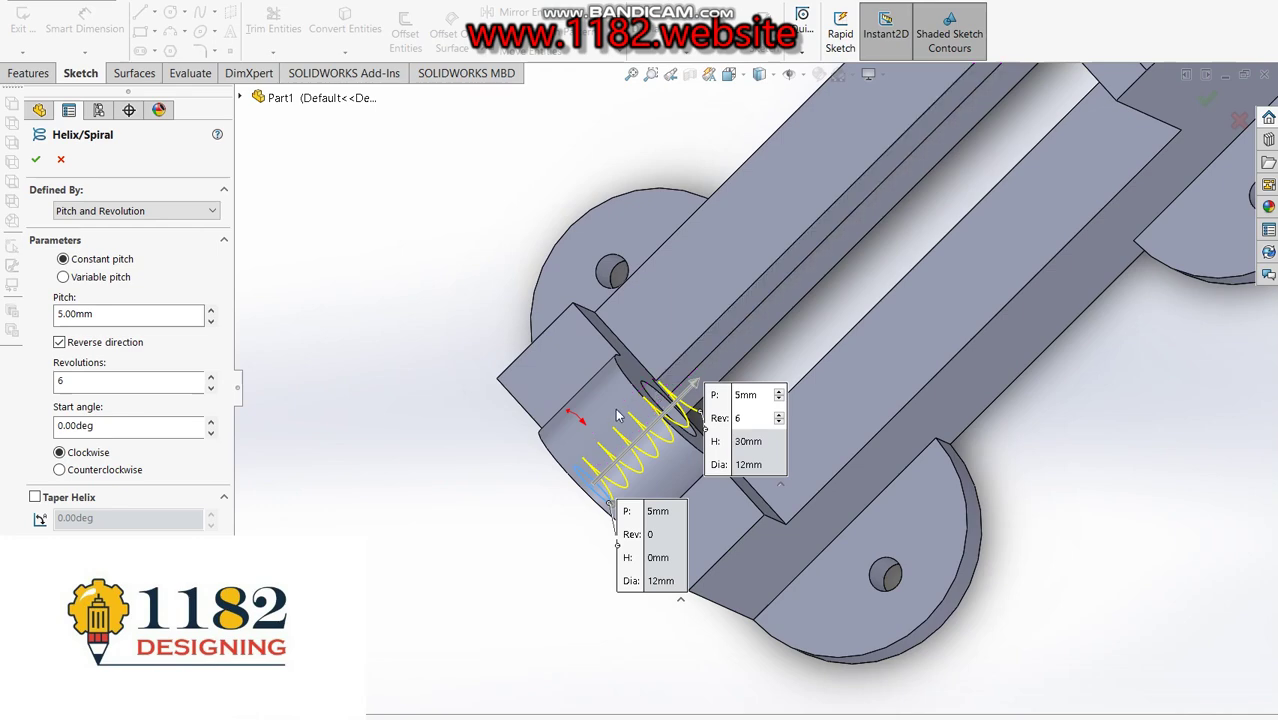
{"action": "middle_click_drag", "start_coordinate": [656, 397], "coordinate": [610, 558]}
{"action": "scroll", "coordinate": [610, 558], "scroll_direction": "down", "scroll_amount": 5}
{"action": "scroll", "coordinate": [610, 558], "scroll_direction": "down", "scroll_amount": 3}
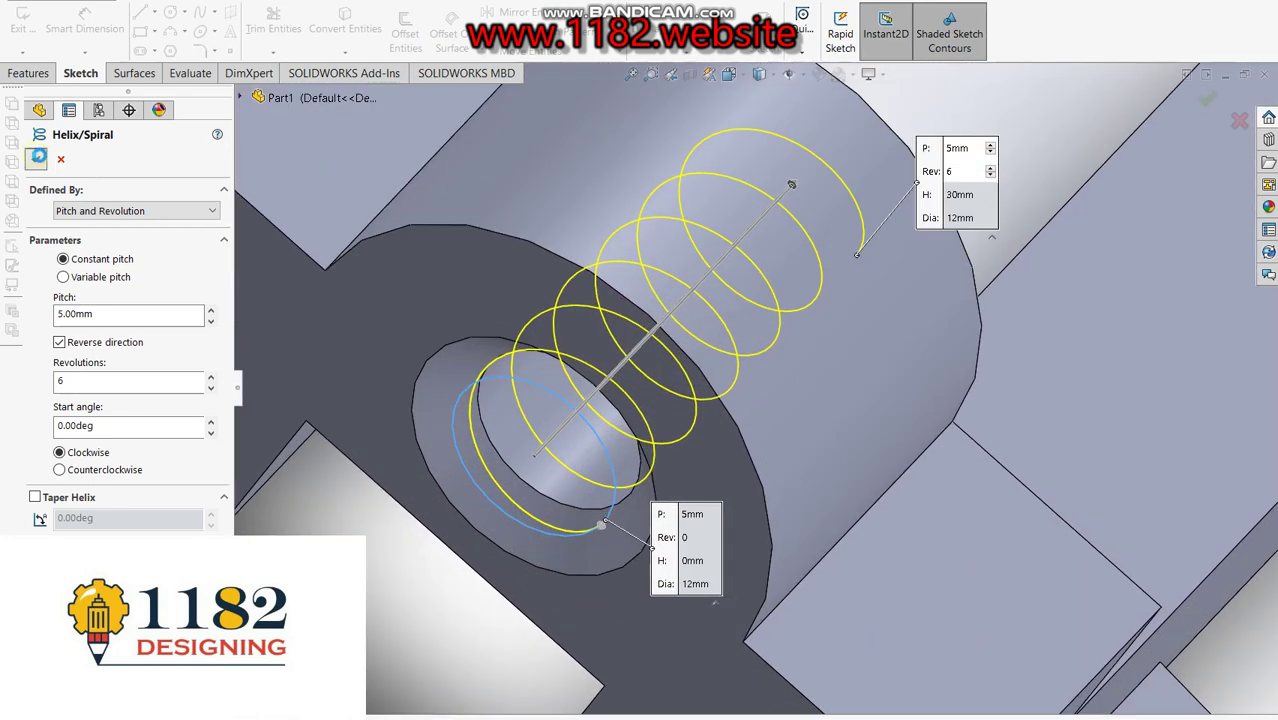
{"action": "key", "text": "Return"}
Orbit and zoom to inspect the finished helix inside the boss.
{"action": "scroll", "coordinate": [571, 414], "scroll_direction": "up", "scroll_amount": 5}
{"action": "middle_click_drag", "start_coordinate": [571, 414], "coordinate": [597, 500]}
{"action": "scroll", "coordinate": [597, 508], "scroll_direction": "down", "scroll_amount": 2}
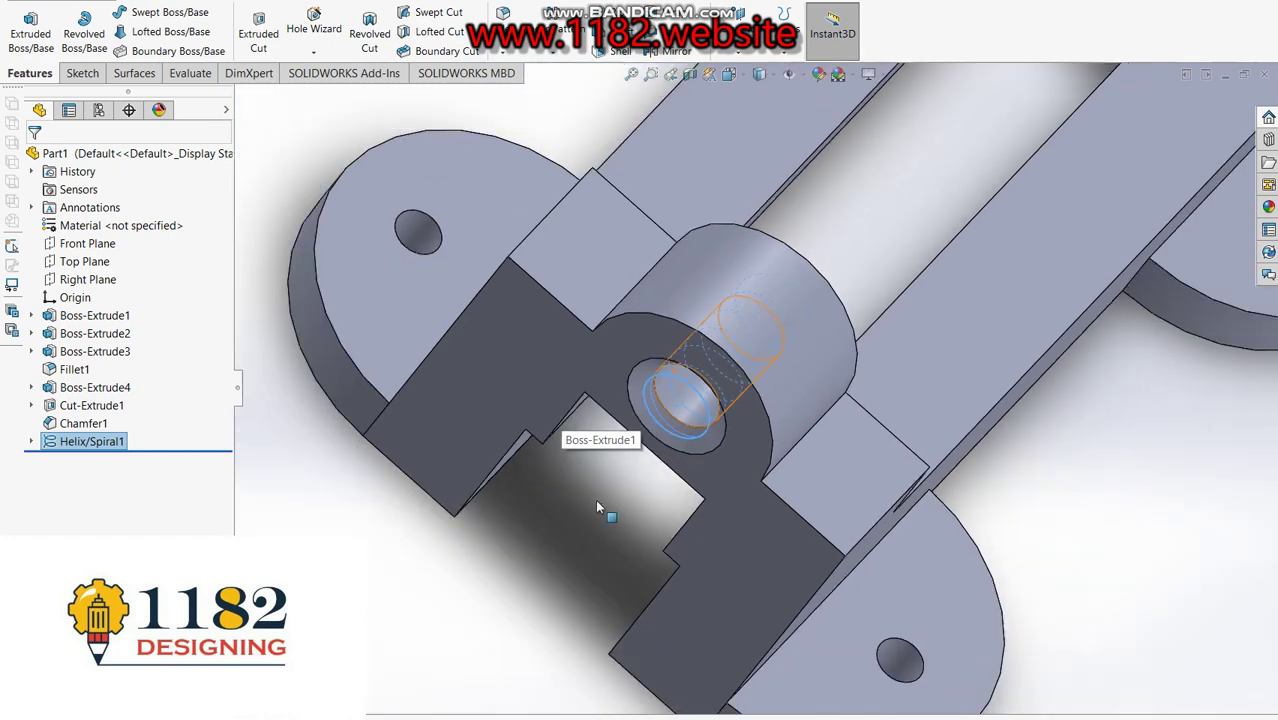
{"action": "scroll", "coordinate": [597, 507], "scroll_direction": "up", "scroll_amount": 2}
{"action": "scroll", "coordinate": [482, 567], "scroll_direction": "down", "scroll_amount": 2}
{"action": "scroll", "coordinate": [541, 521], "scroll_direction": "up", "scroll_amount": 3}
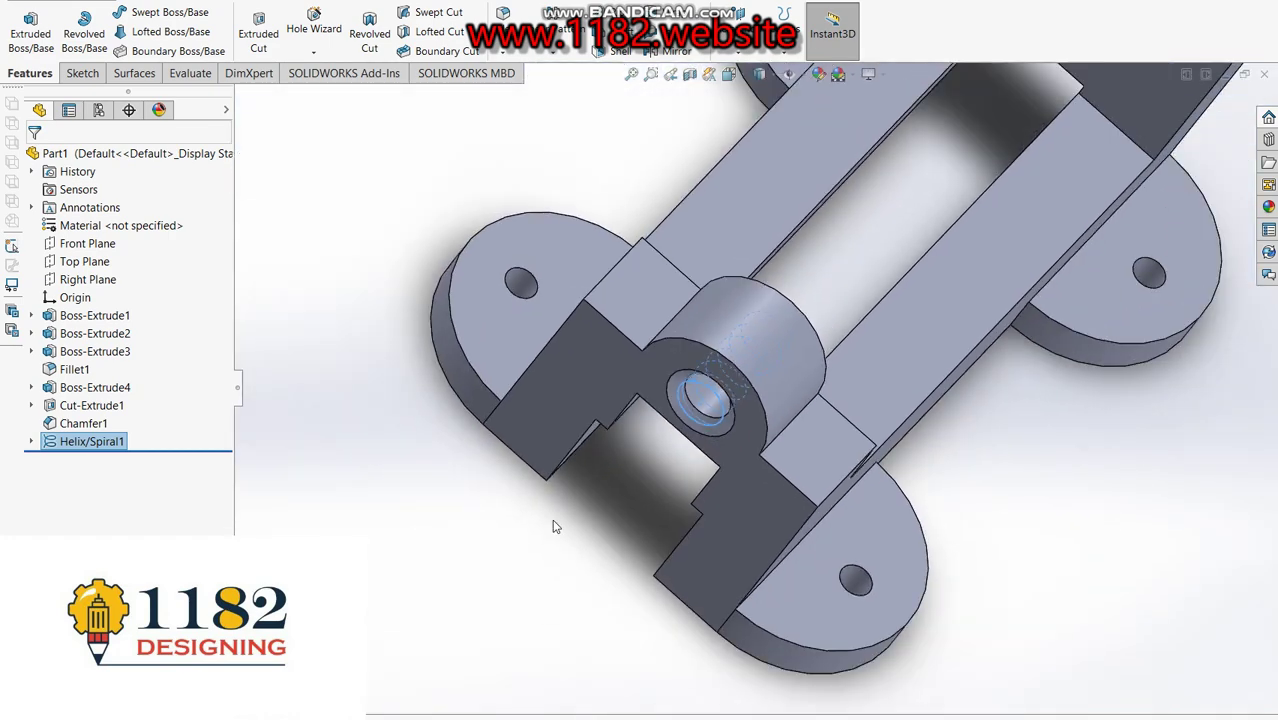
{"action": "middle_click_drag", "start_coordinate": [545, 525], "coordinate": [448, 579]}
{"action": "scroll", "coordinate": [536, 451], "scroll_direction": "down", "scroll_amount": 2}
{"action": "scroll", "coordinate": [985, 287], "scroll_direction": "down", "scroll_amount": 2}
{"action": "scroll", "coordinate": [985, 287], "scroll_direction": "down", "scroll_amount": 3}
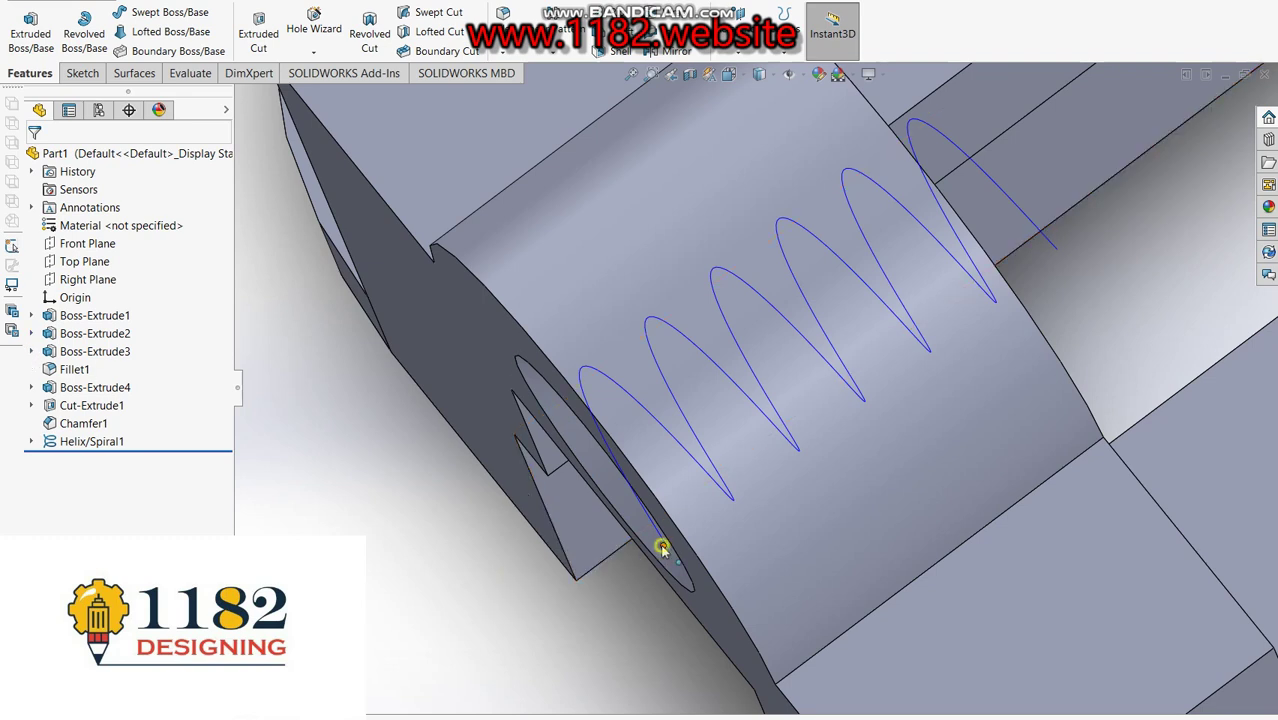
Create Plane1 through the helix start point, parallel to the Top Plane.
{"action": "left_click", "coordinate": [752, 55]}
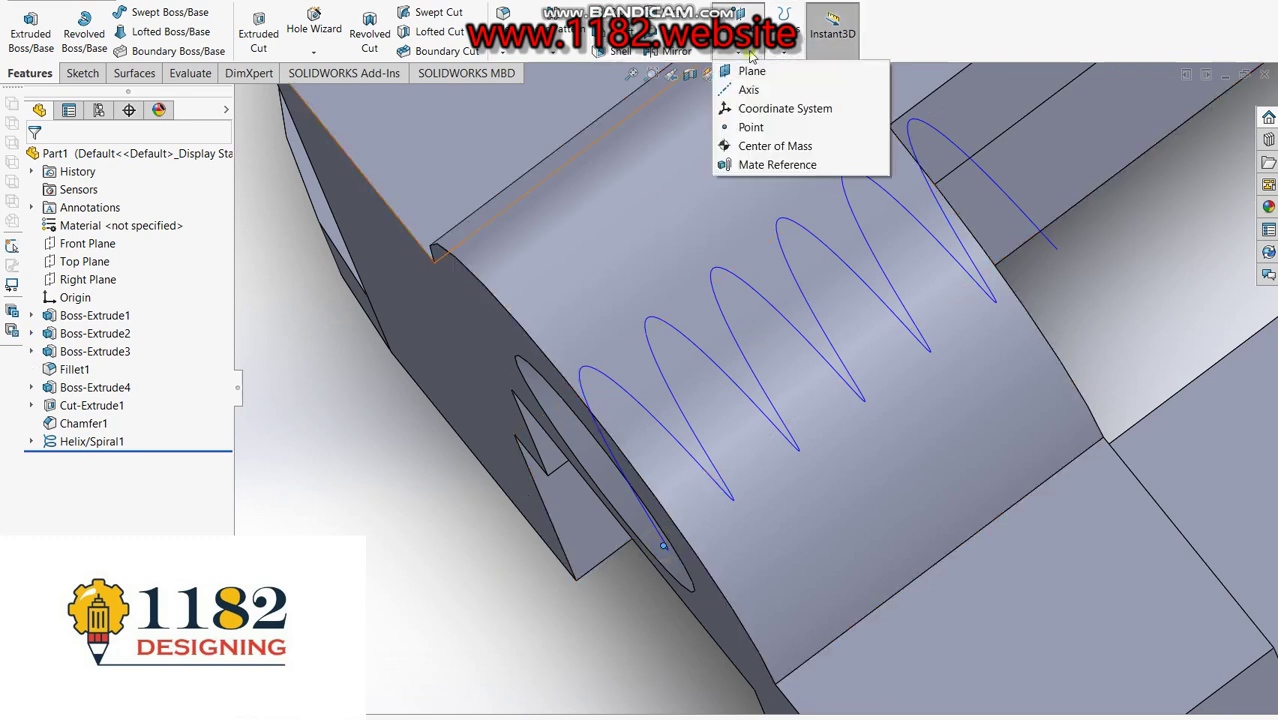
{"action": "left_click", "coordinate": [738, 74]}
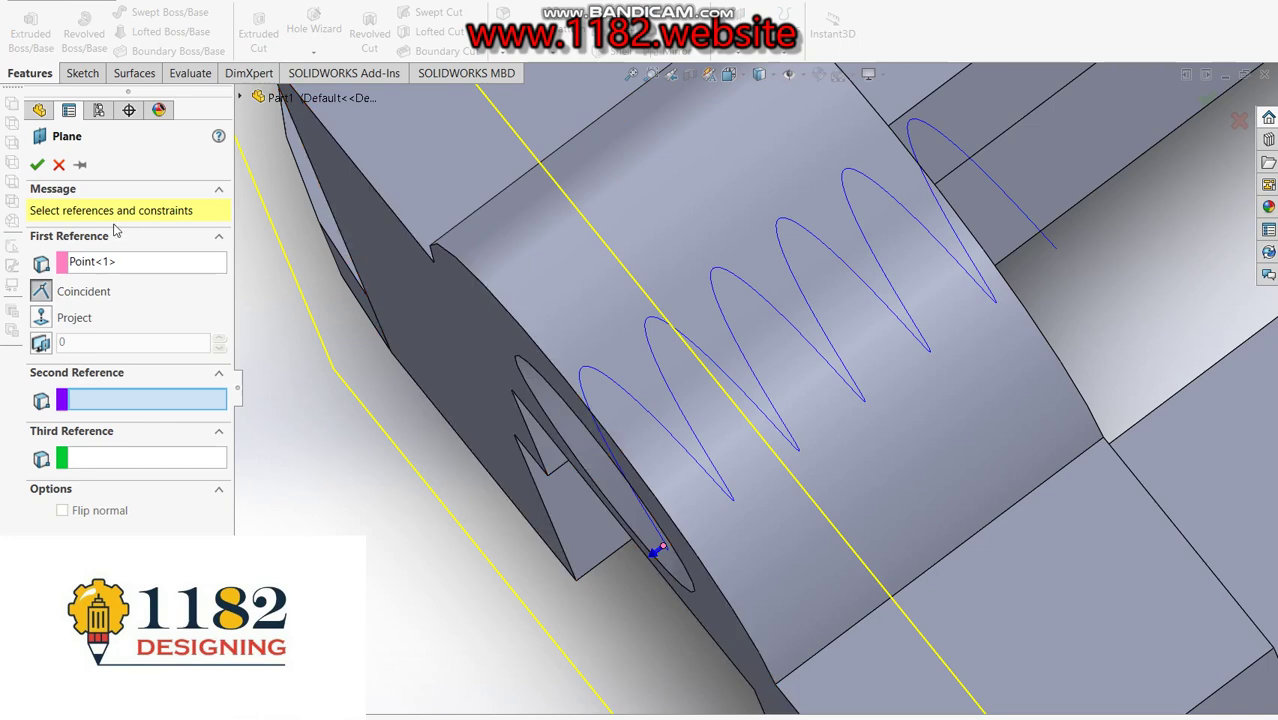
{"action": "left_click", "coordinate": [240, 97]}
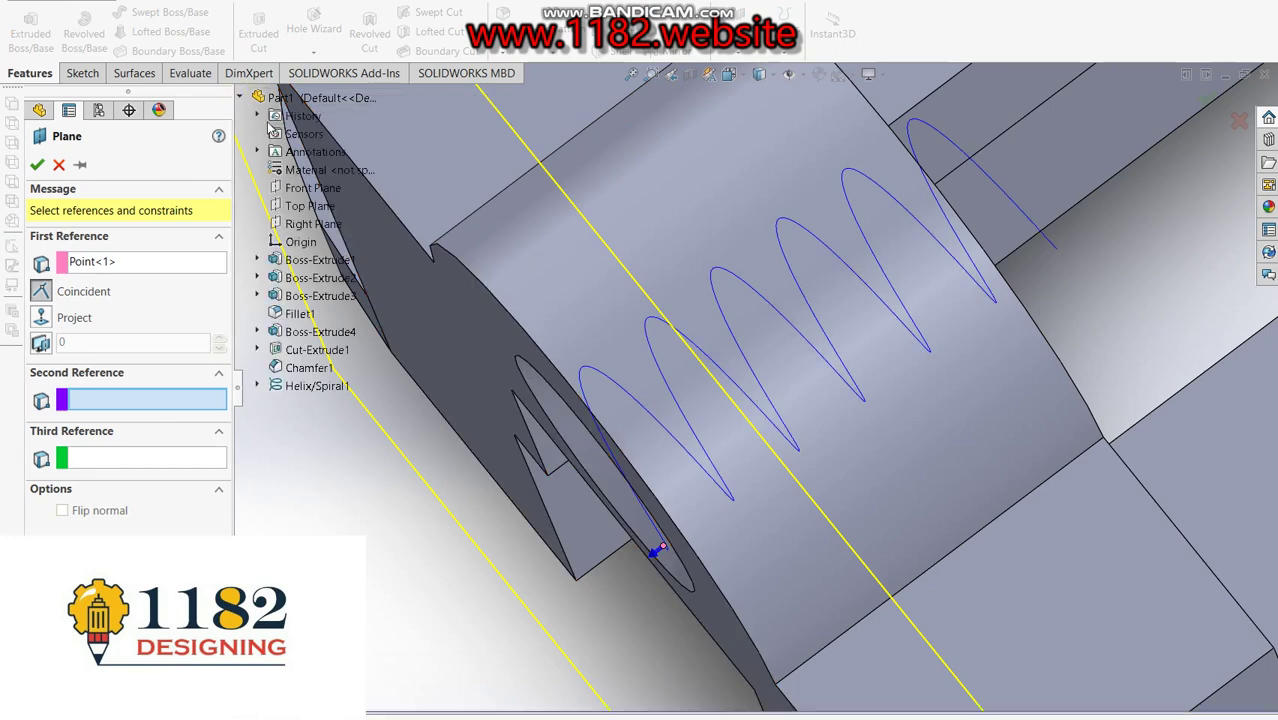
{"action": "left_click", "coordinate": [306, 207]}
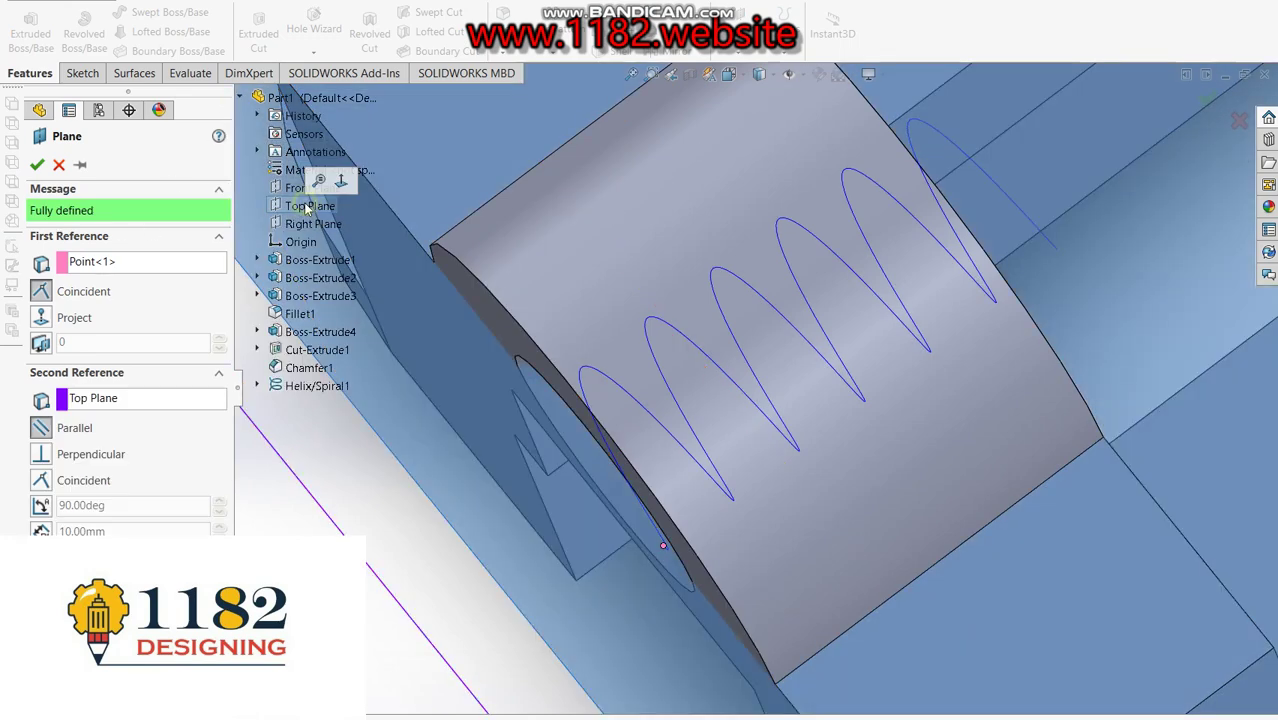
{"action": "scroll", "coordinate": [604, 300], "scroll_direction": "up", "scroll_amount": 5}
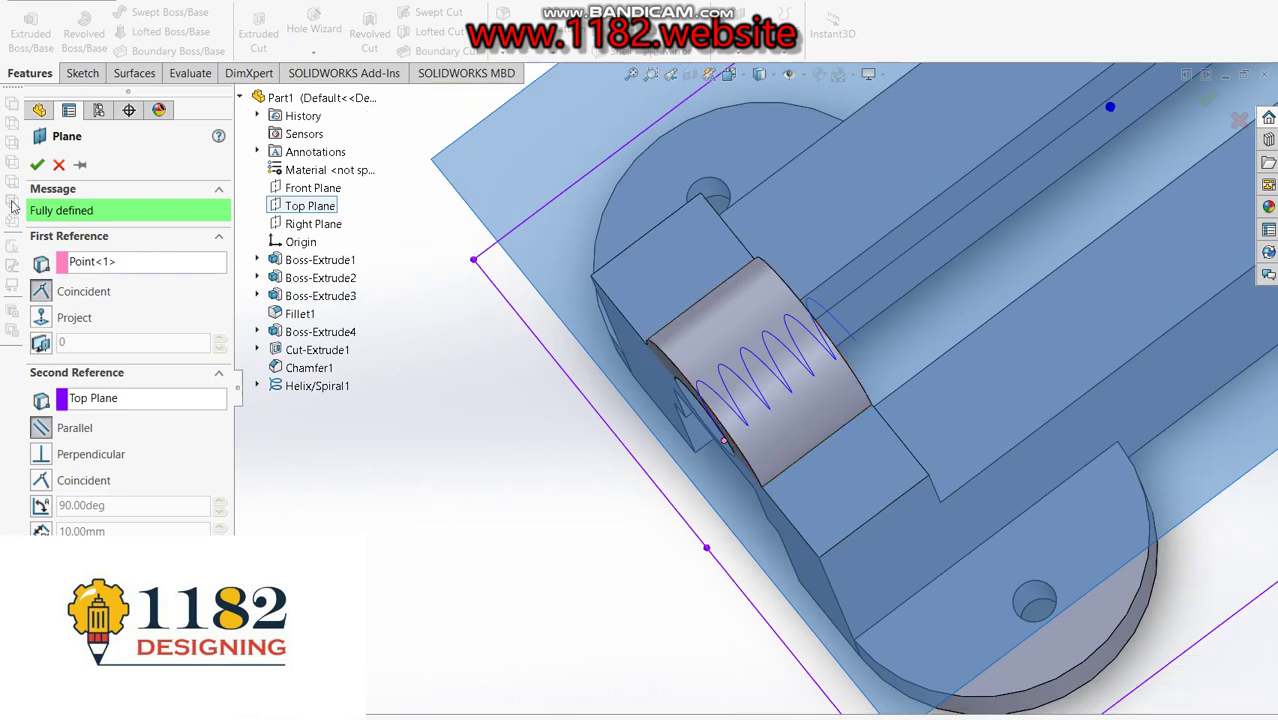
{"action": "left_click", "coordinate": [36, 165]}
{"action": "scroll", "coordinate": [674, 399], "scroll_direction": "up", "scroll_amount": 2}
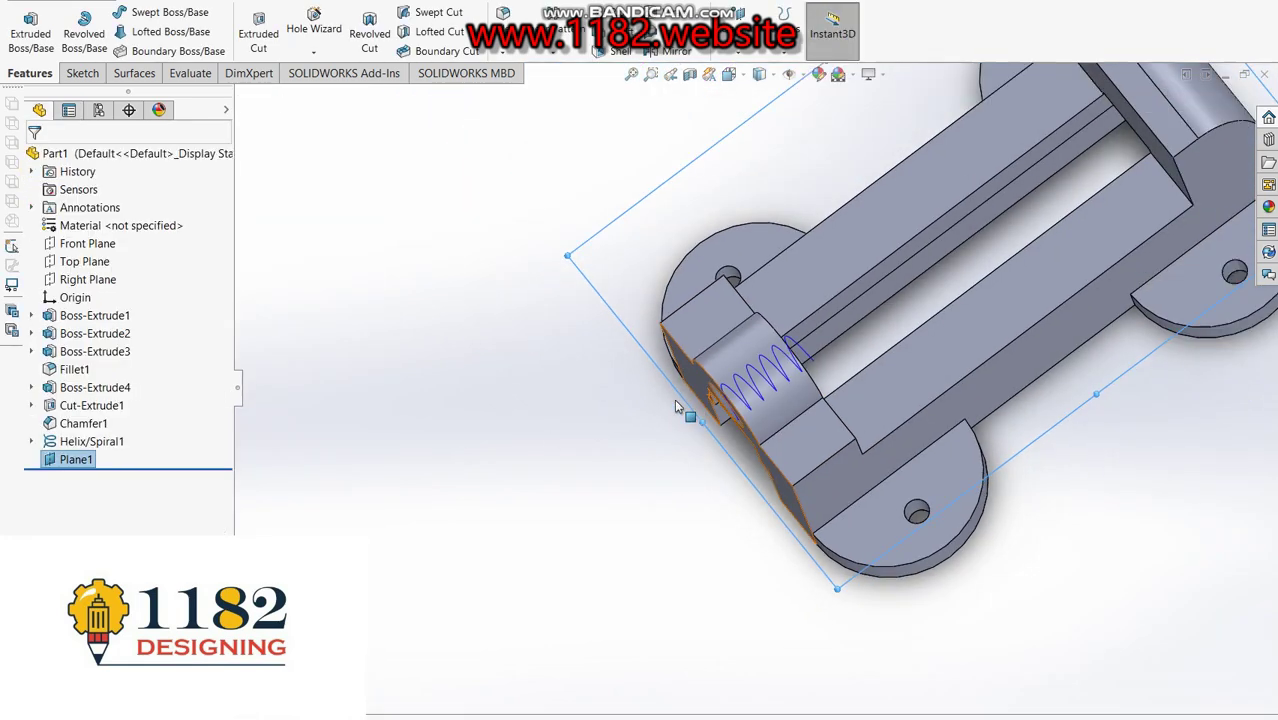
{"action": "scroll", "coordinate": [795, 333], "scroll_direction": "down", "scroll_amount": 3}
Look normal to Plane1 and start a new sketch on it.
{"action": "key", "text": "ctrl+8"}
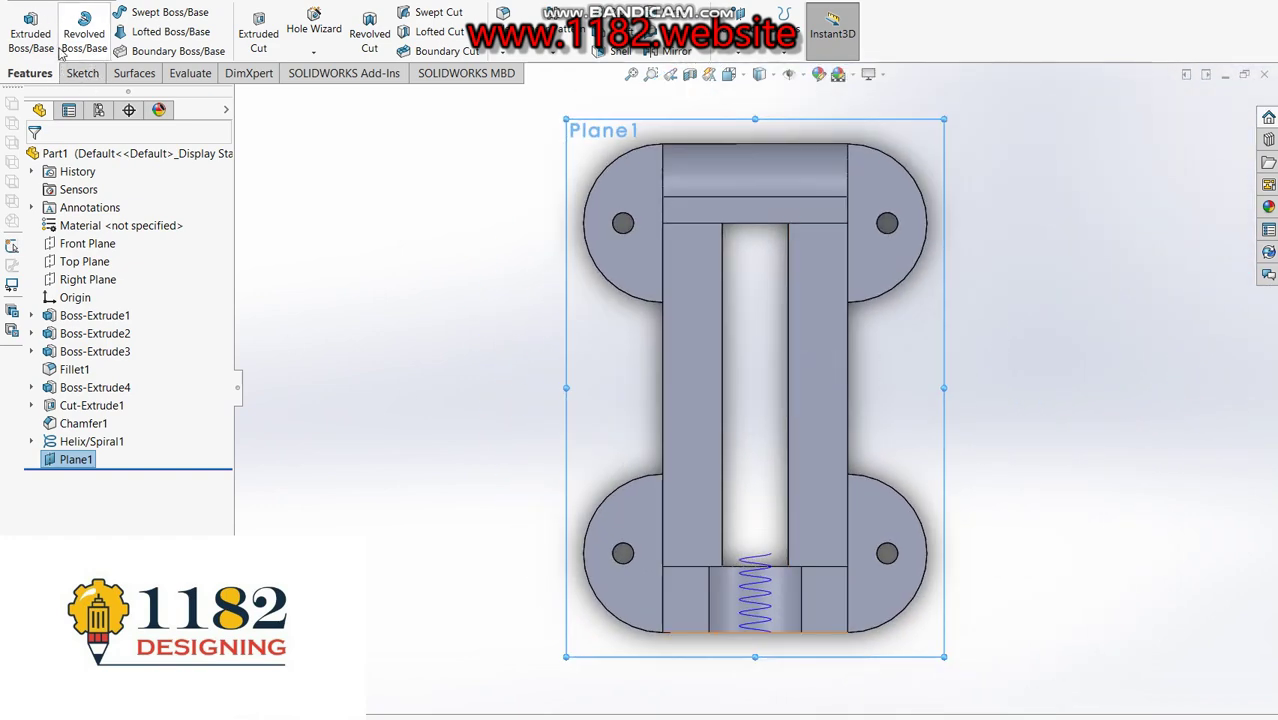
{"action": "left_click", "coordinate": [83, 73]}
{"action": "left_click", "coordinate": [28, 28]}
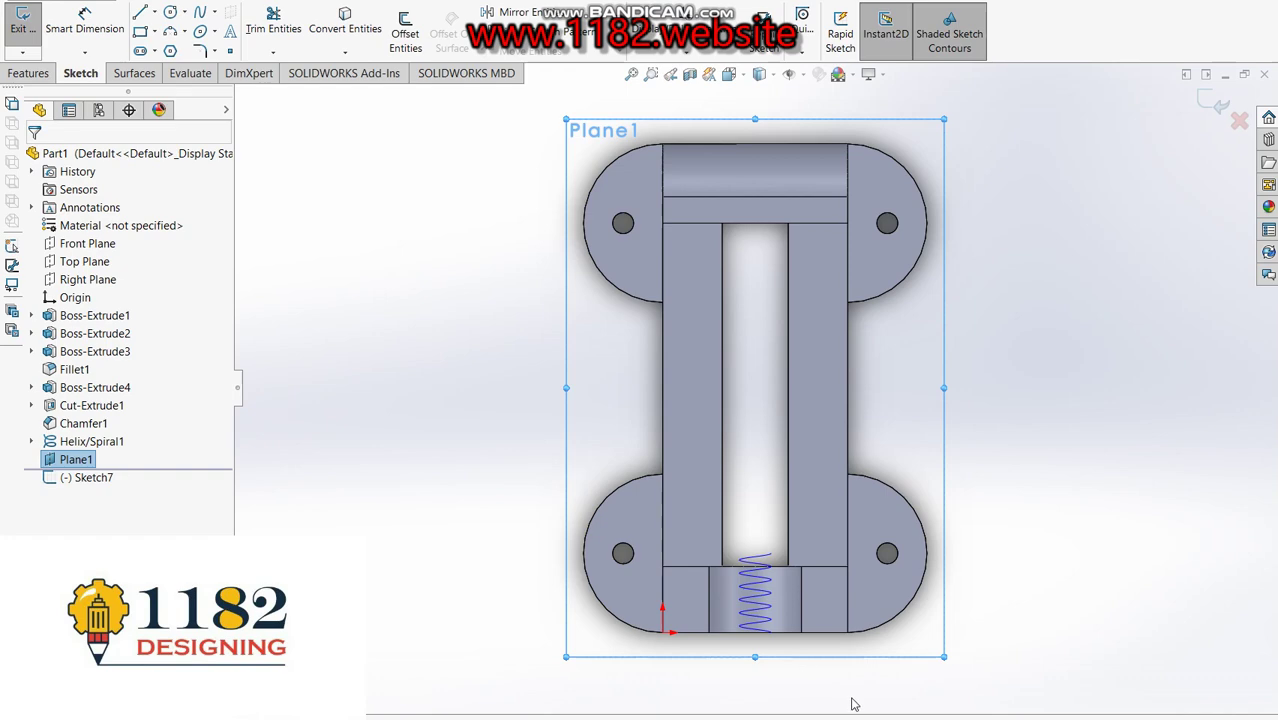
Draw a closed four-line trapezoid starting and ending at the helix end point.
{"action": "scroll", "coordinate": [718, 548], "scroll_direction": "down", "scroll_amount": 3}
{"action": "scroll", "coordinate": [730, 520], "scroll_direction": "down", "scroll_amount": 3}
{"action": "scroll", "coordinate": [744, 456], "scroll_direction": "down", "scroll_amount": 3}
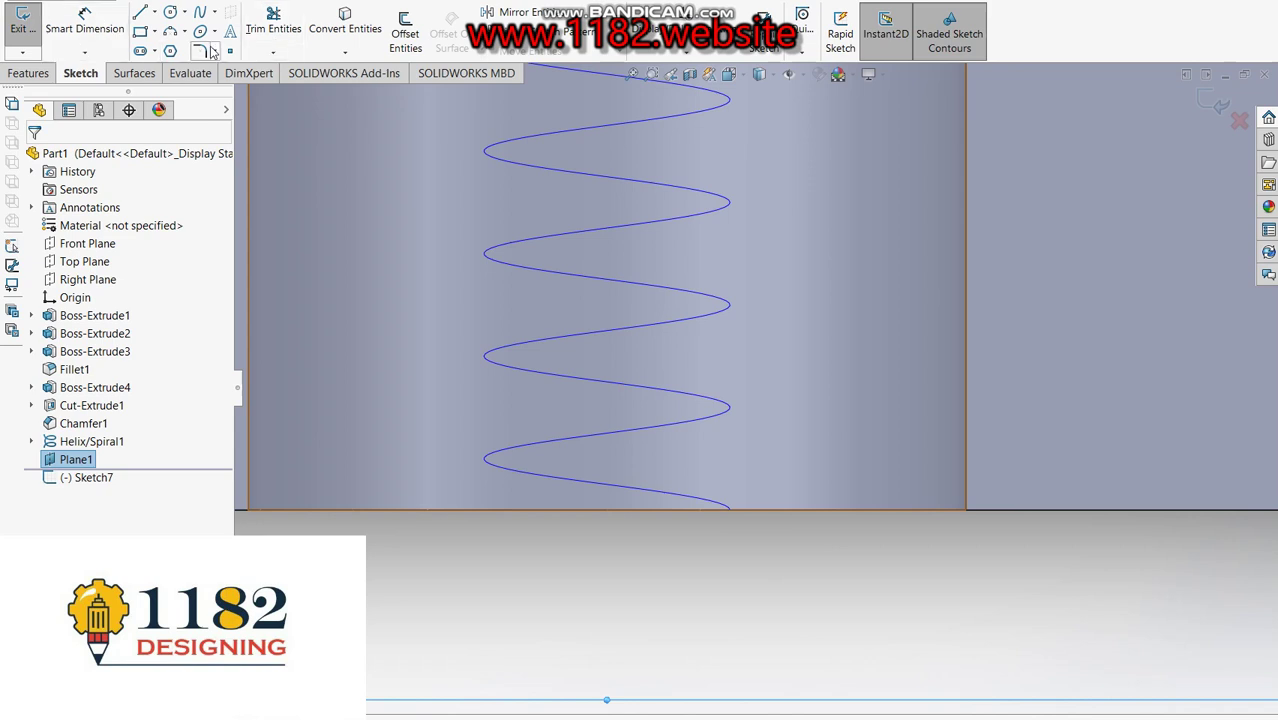
{"action": "left_click", "coordinate": [141, 14]}
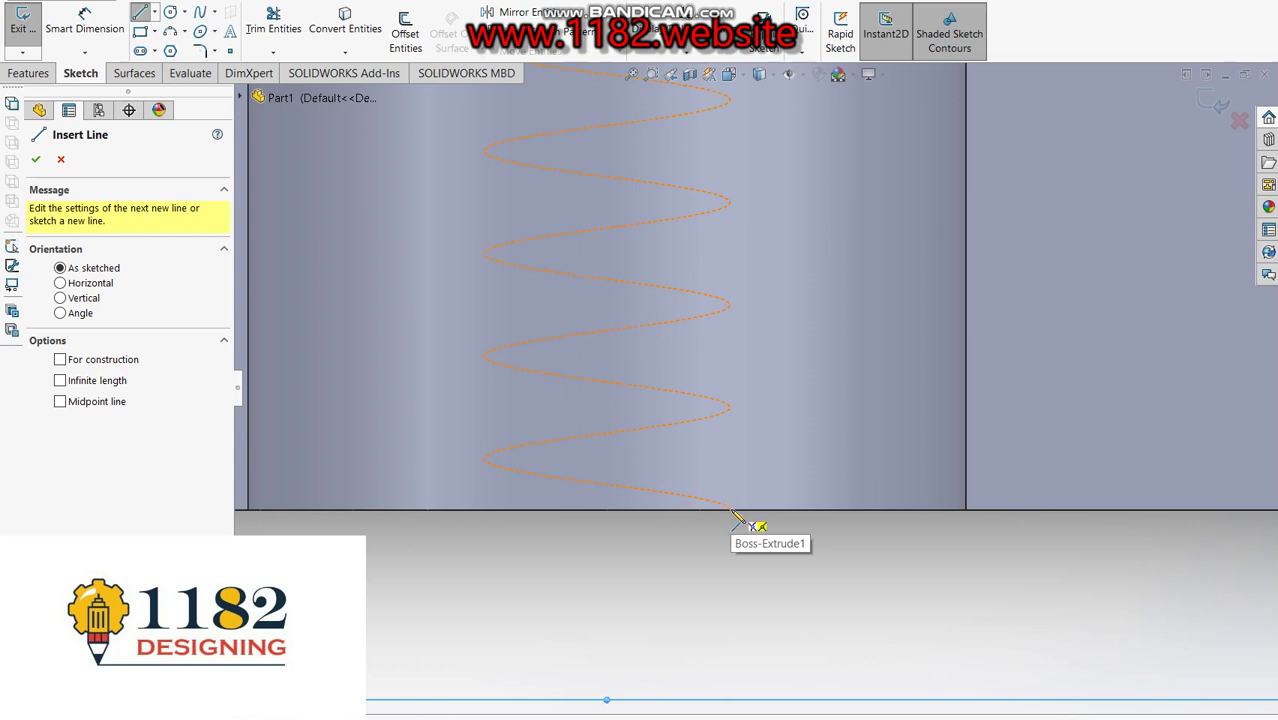
{"action": "left_click", "coordinate": [731, 511]}
{"action": "left_click", "coordinate": [730, 577]}
{"action": "left_click", "coordinate": [790, 555]}
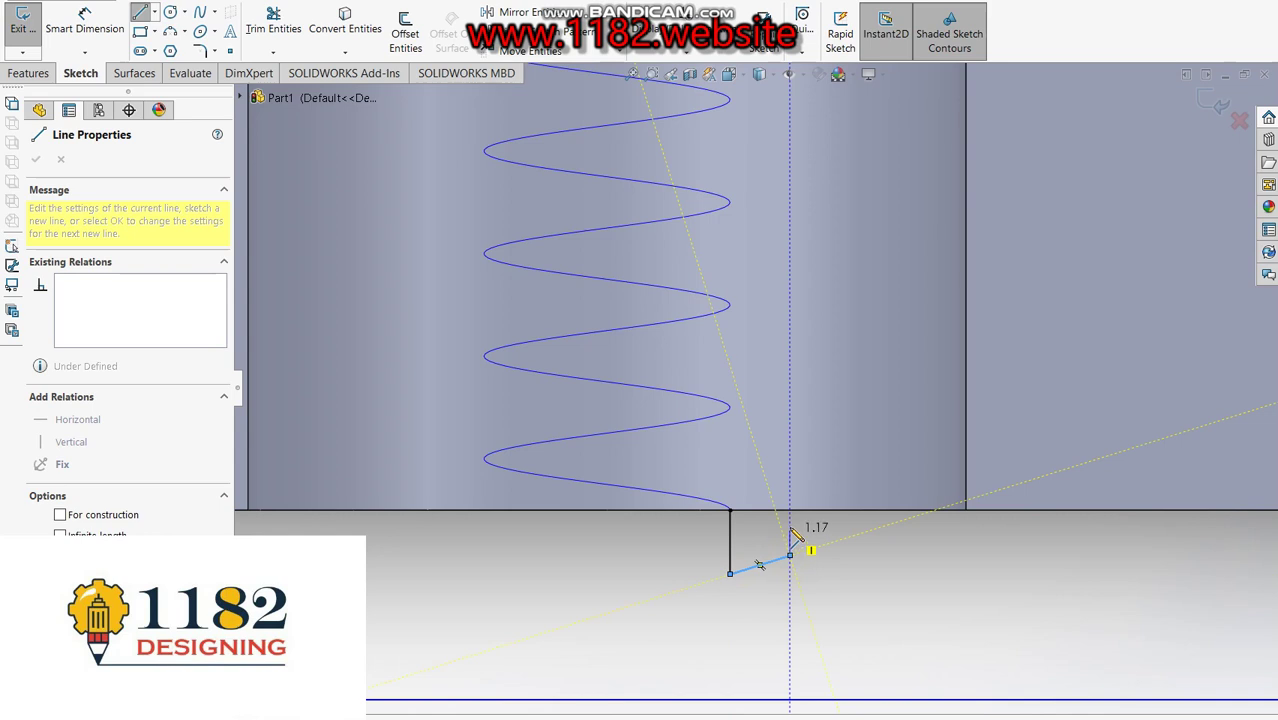
{"action": "left_click", "coordinate": [790, 522]}
{"action": "left_click", "coordinate": [730, 511]}
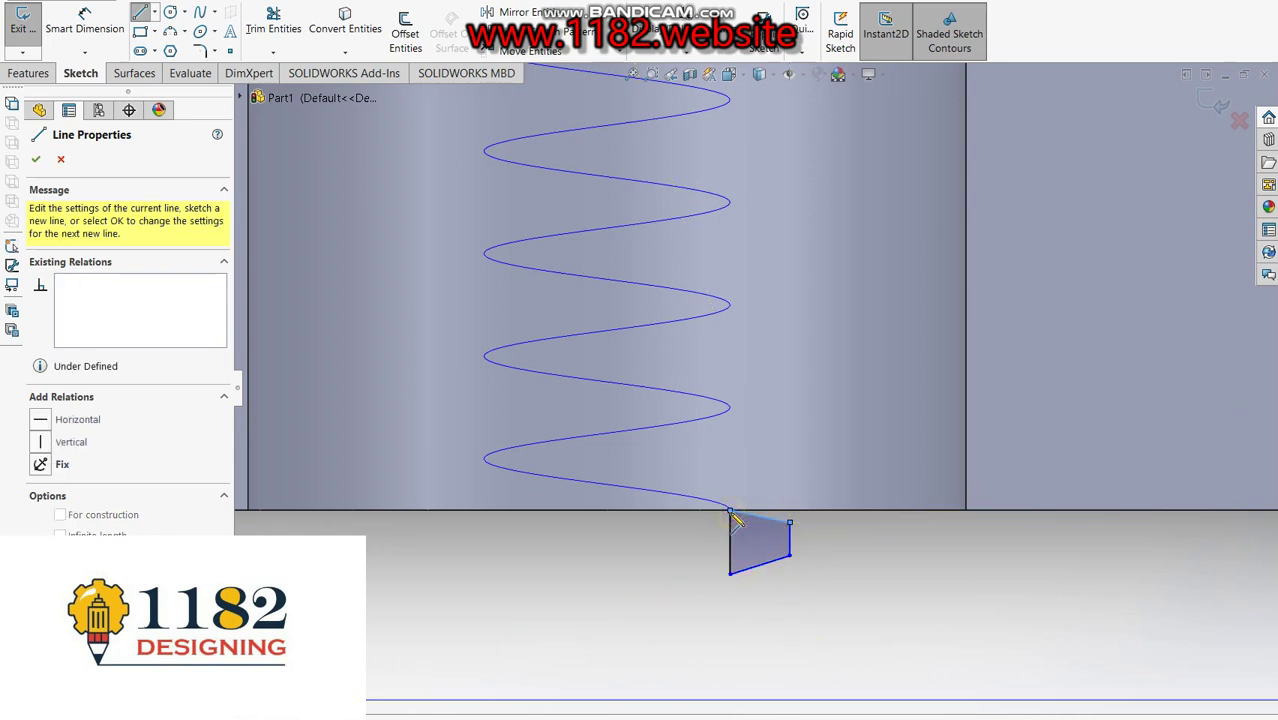
{"action": "key", "text": "Escape"}
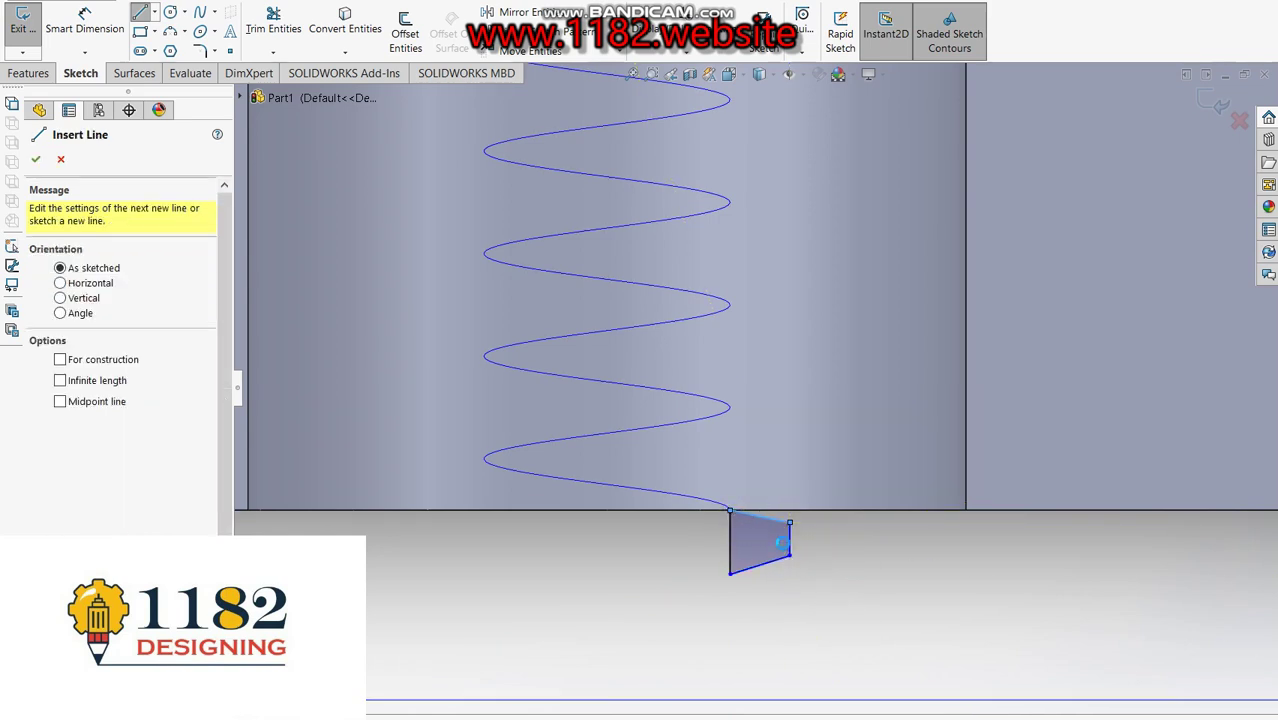
Add a Horizontal relation between the trapezoid's two side points.
{"action": "left_click", "coordinate": [790, 540]}
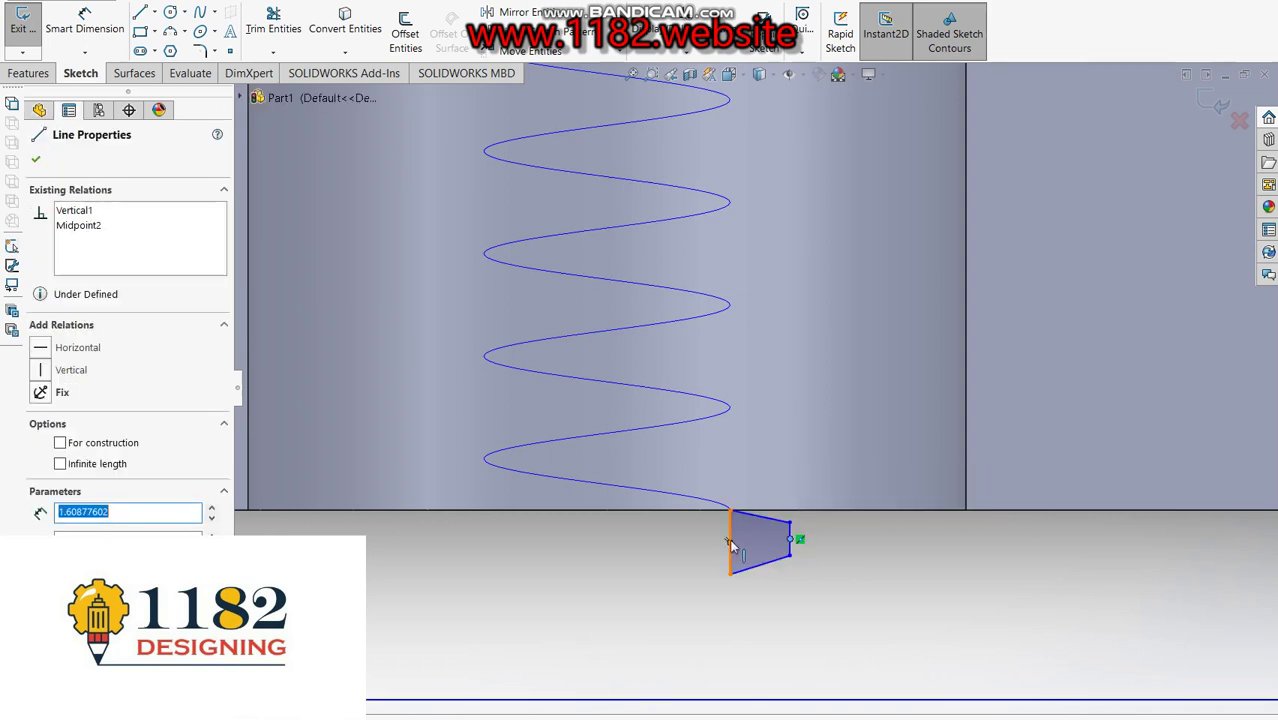
{"action": "left_click", "coordinate": [730, 541], "text": "ctrl"}
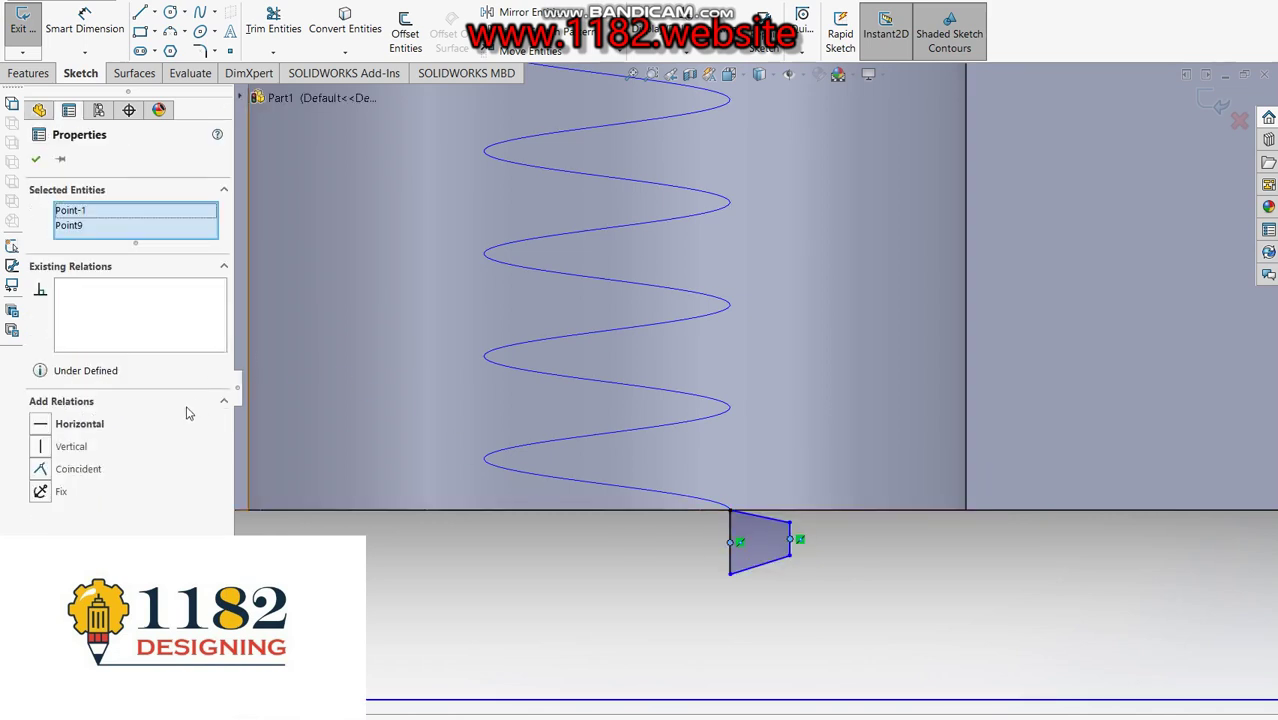
{"action": "left_click", "coordinate": [41, 432]}
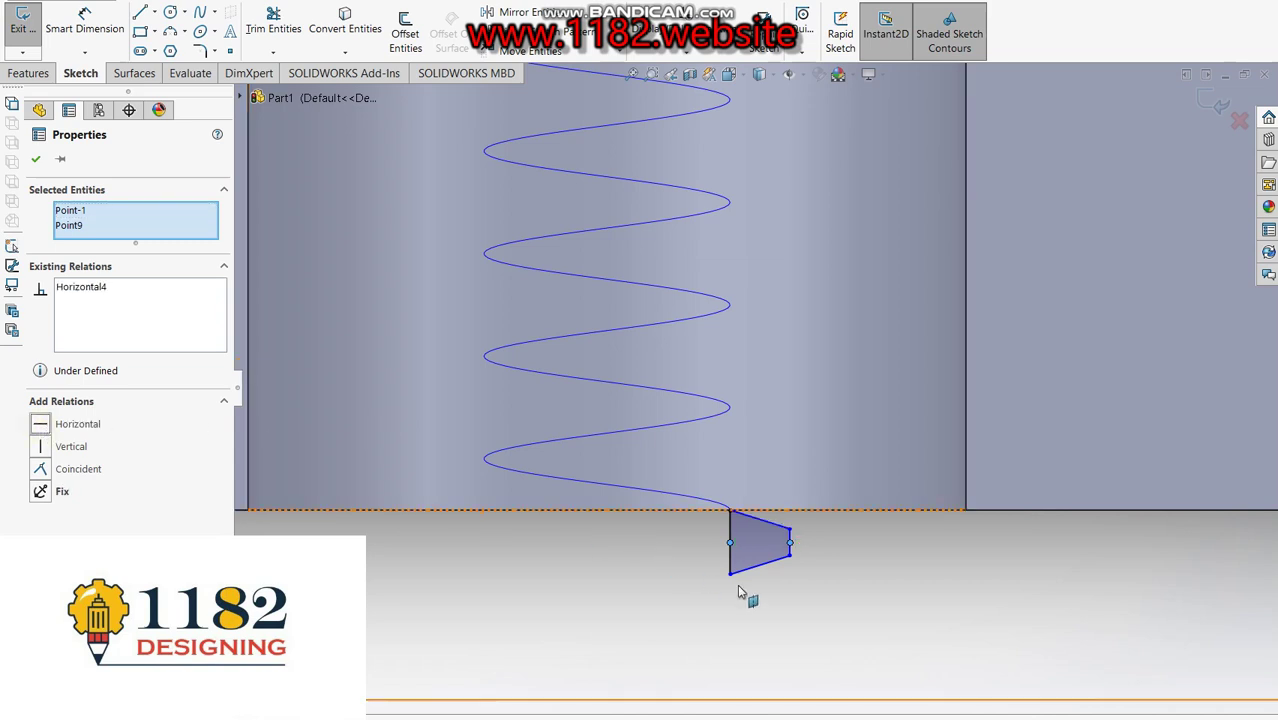
{"action": "scroll", "coordinate": [742, 588], "scroll_direction": "down", "scroll_amount": 2}
{"action": "left_click", "coordinate": [698, 530]}
Dimension the thread profile's width to 1 mm.
{"action": "left_click", "coordinate": [37, 156]}
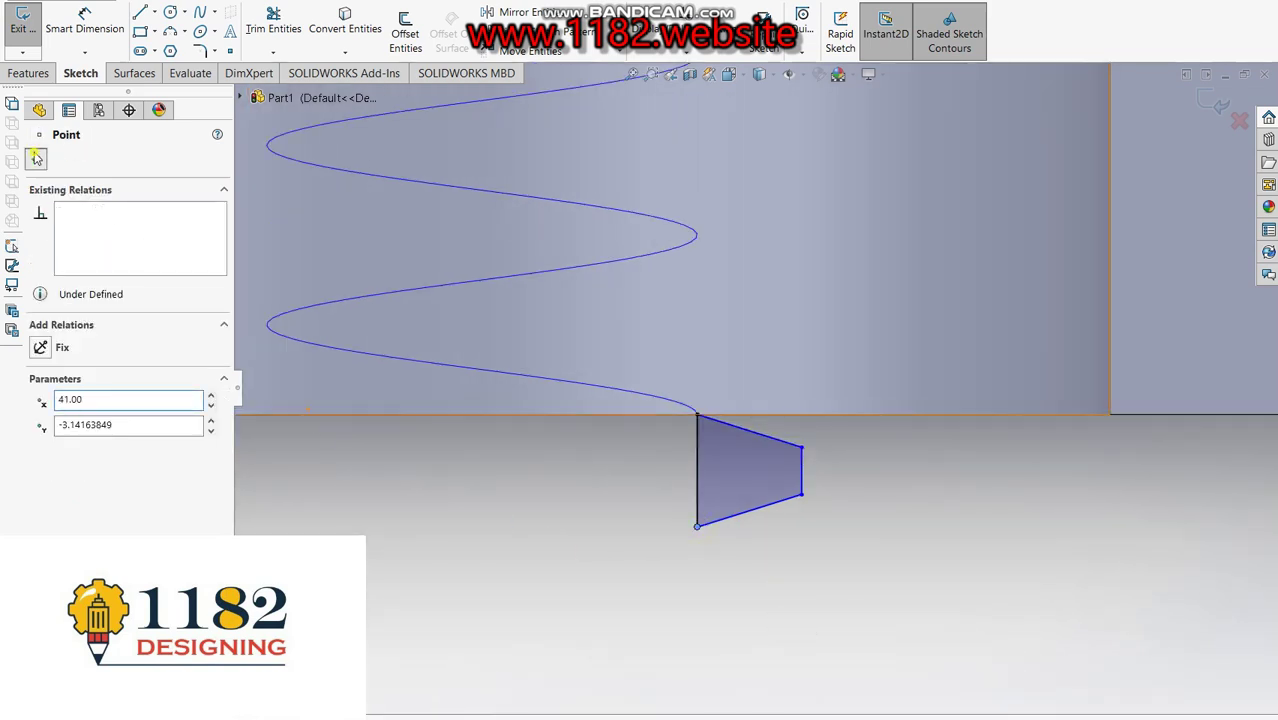
{"action": "left_click", "coordinate": [76, 22]}
{"action": "left_click", "coordinate": [805, 465]}
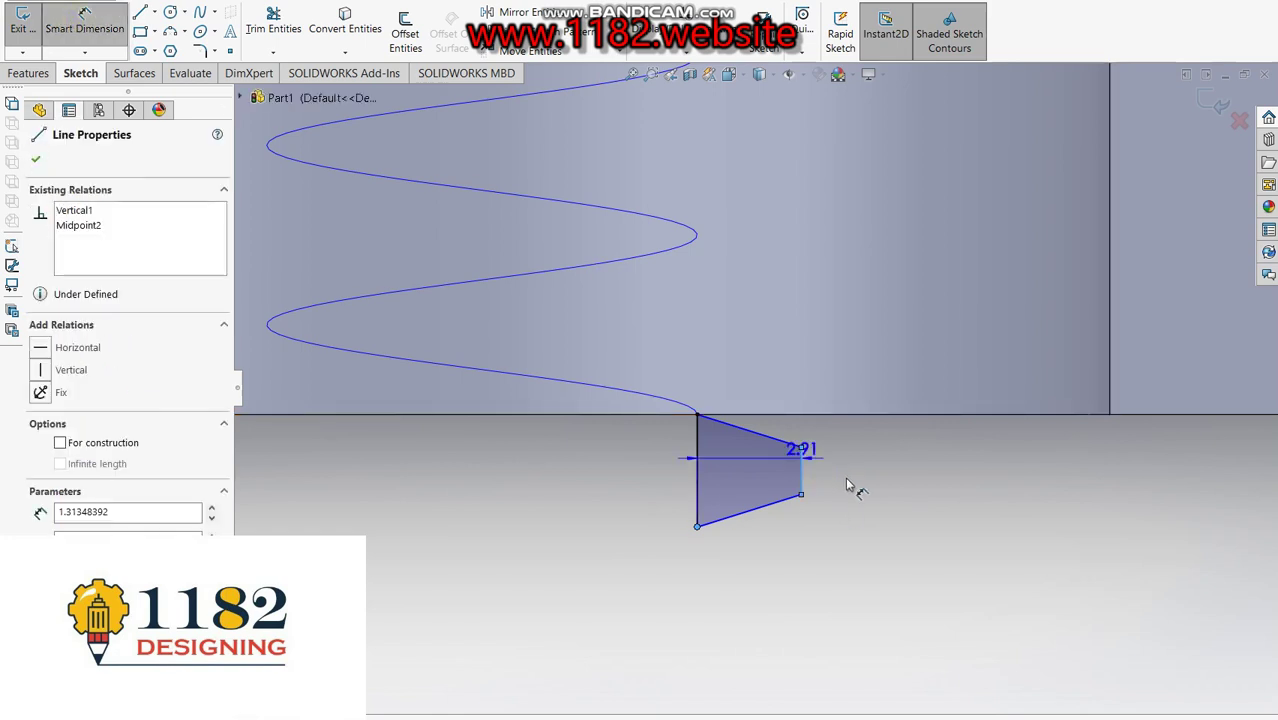
{"action": "left_click", "coordinate": [846, 480]}
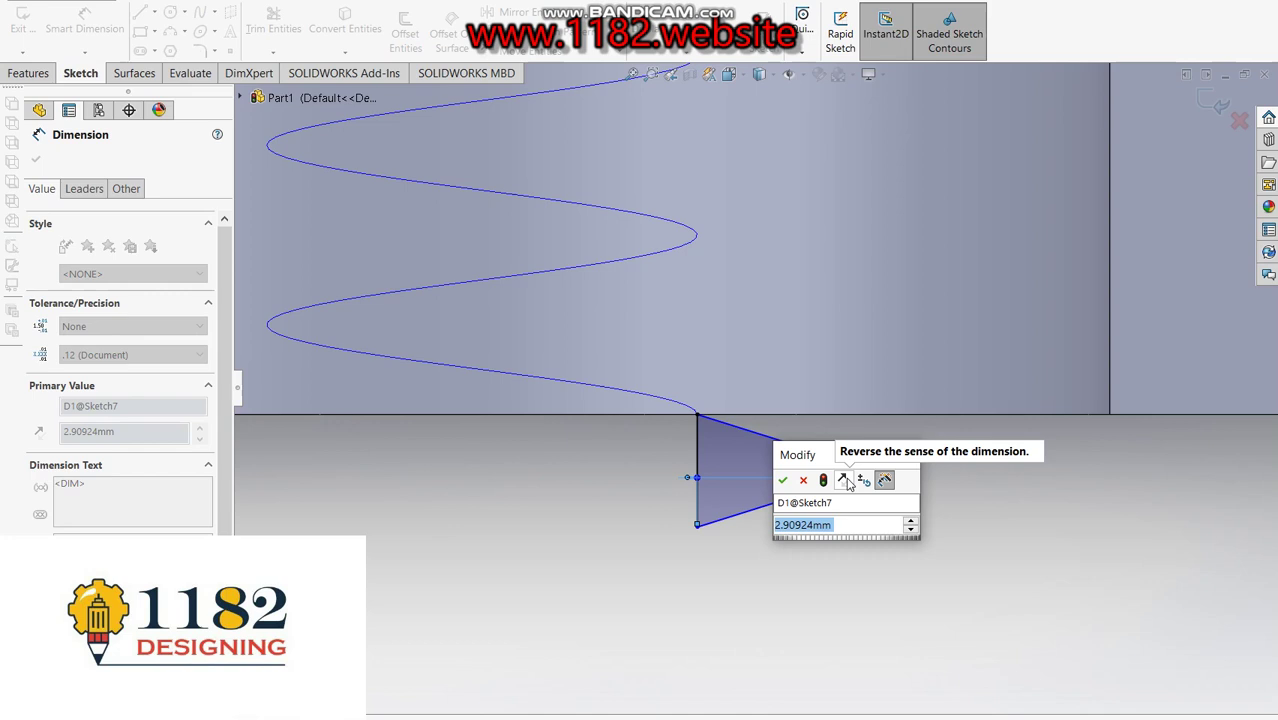
{"action": "type", "text": "2"}
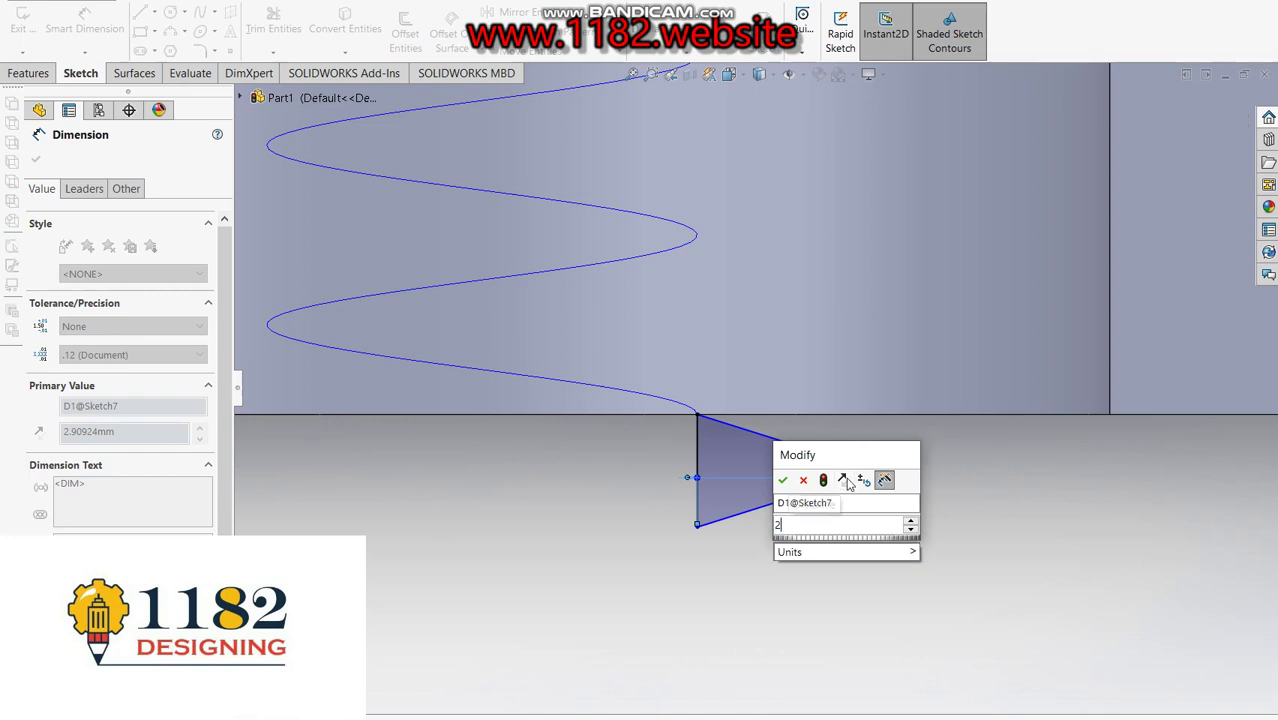
{"action": "key", "text": "BackSpace"}
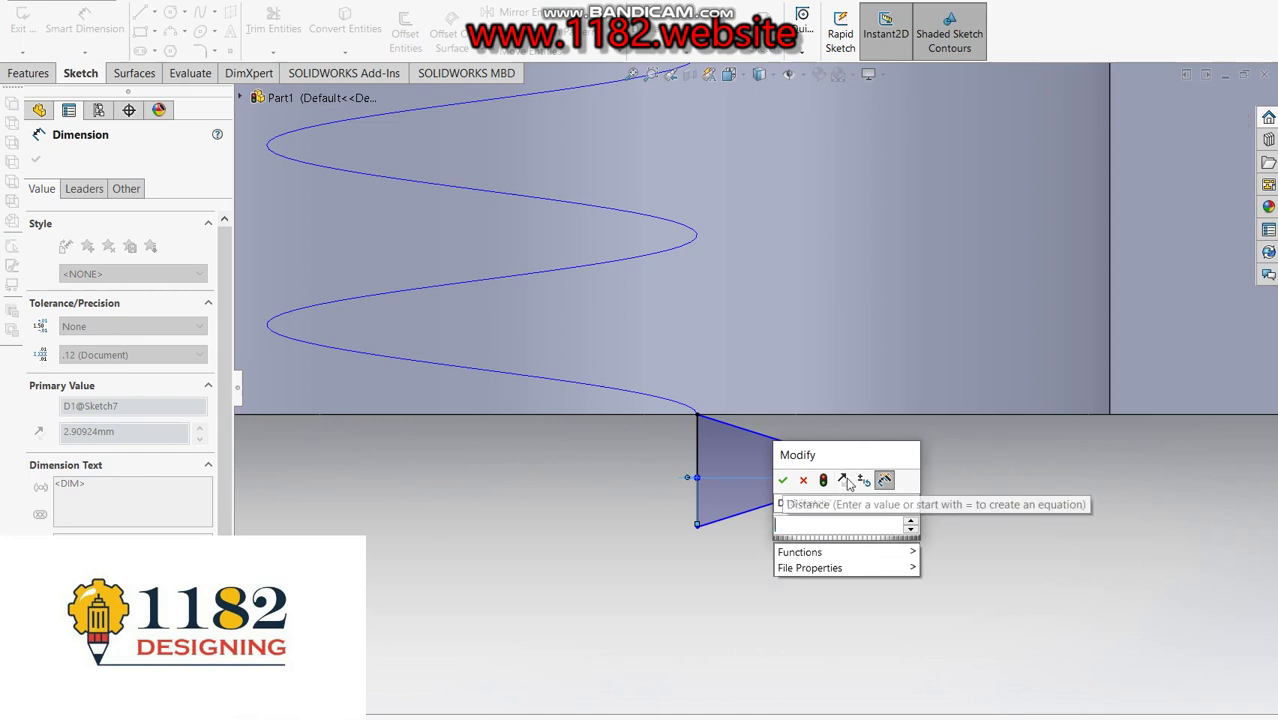
{"action": "type", "text": "1"}
{"action": "key", "text": "Return"}
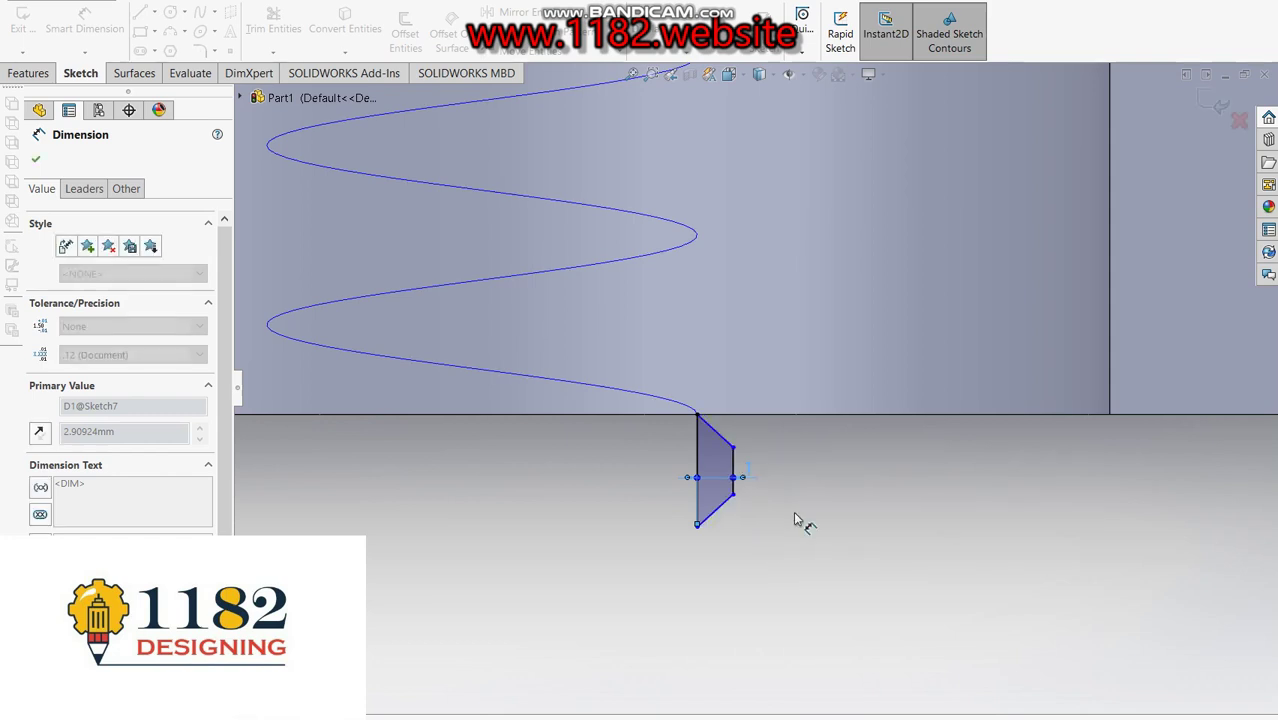
Dimension the left edge to 2 mm and the short right edge to 1 mm.
{"action": "left_click", "coordinate": [697, 465]}
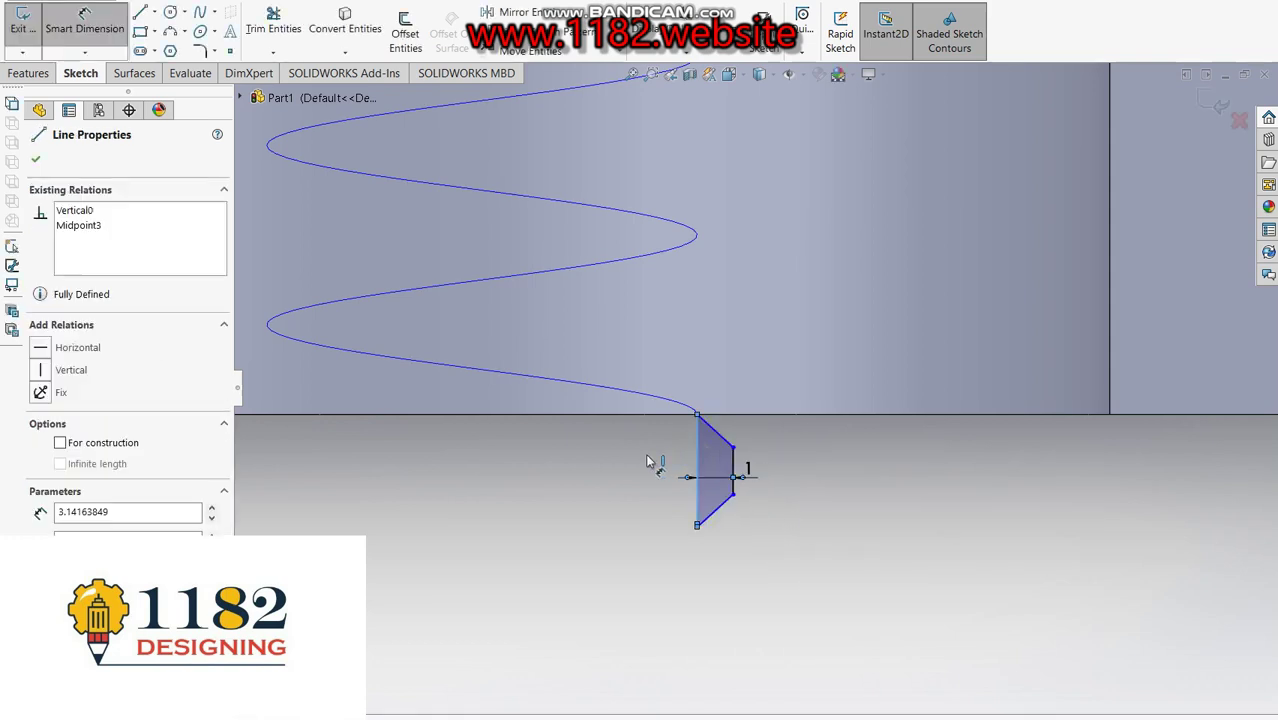
{"action": "left_click", "coordinate": [618, 462]}
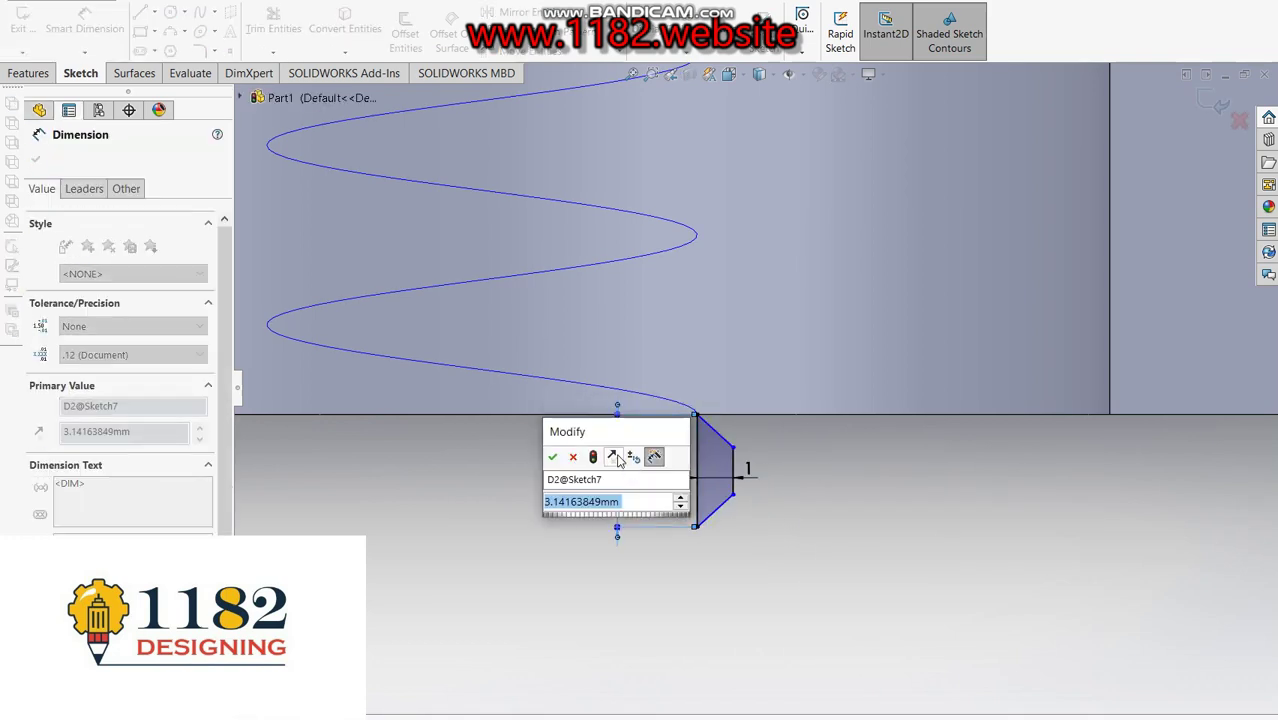
{"action": "type", "text": "2"}
{"action": "key", "text": "Return"}
{"action": "scroll", "coordinate": [727, 456], "scroll_direction": "down", "scroll_amount": 5}
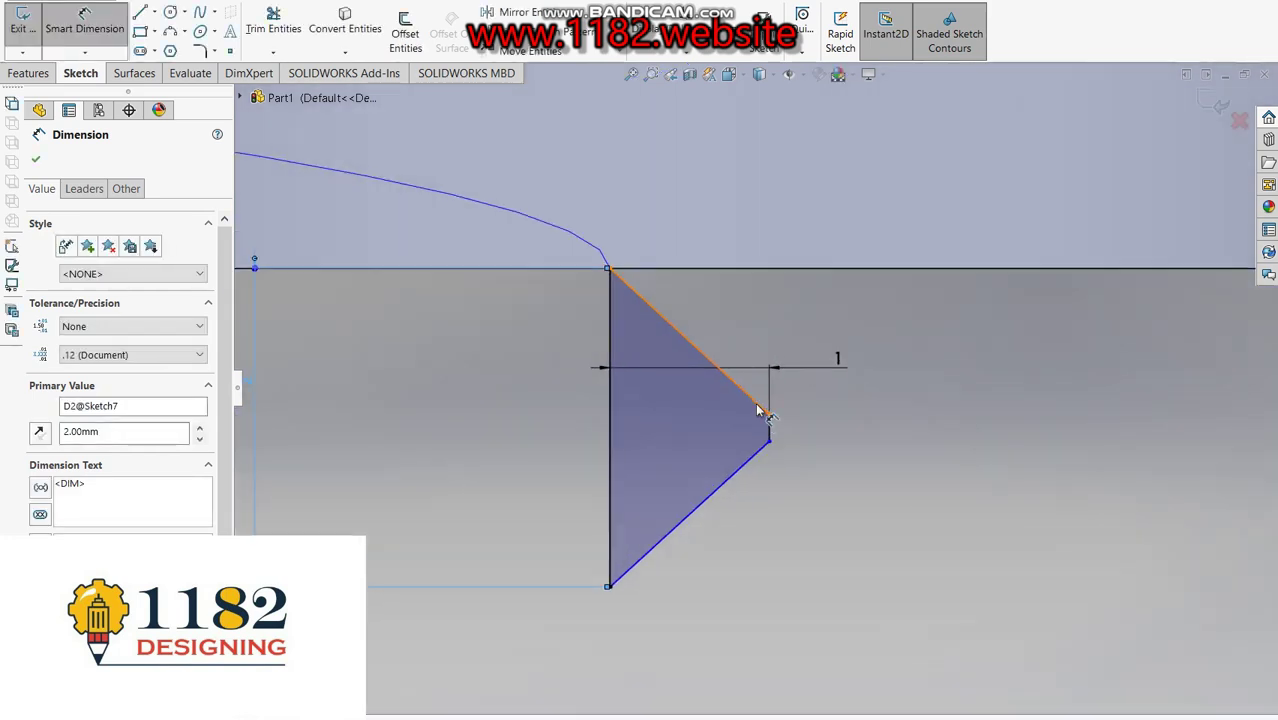
{"action": "scroll", "coordinate": [762, 410], "scroll_direction": "down", "scroll_amount": 2}
{"action": "left_click", "coordinate": [781, 450]}
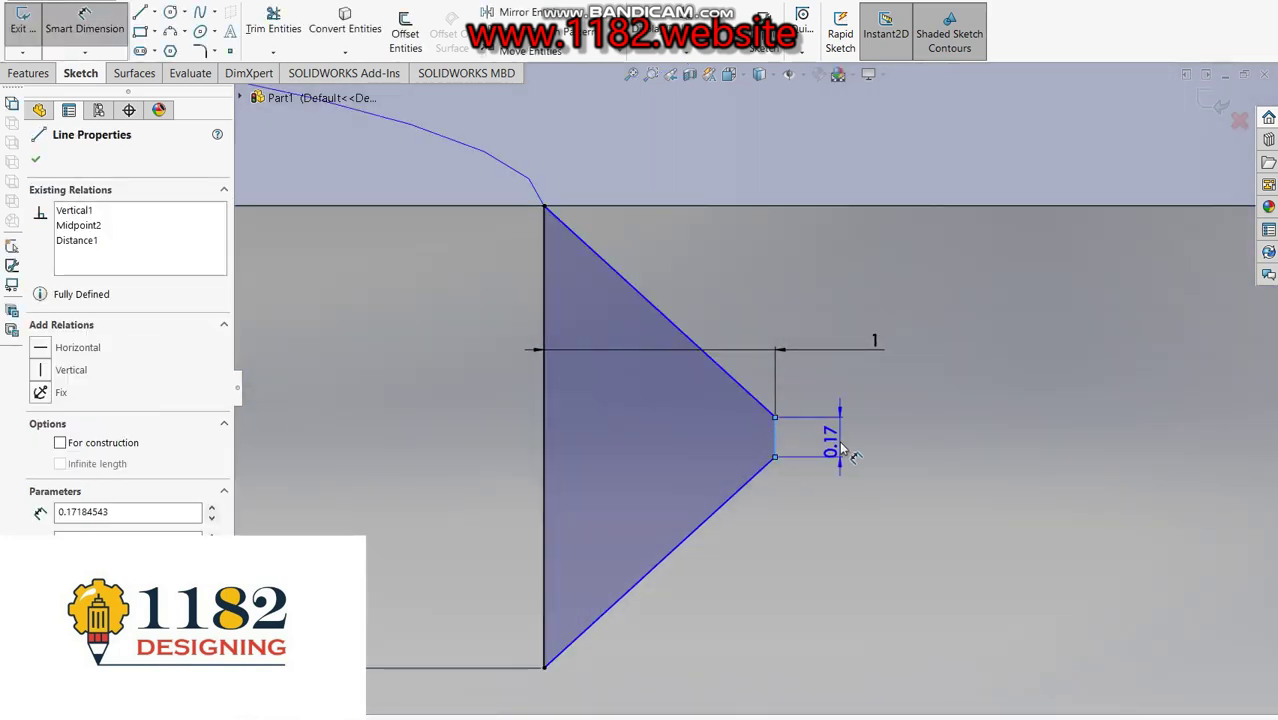
{"action": "left_click", "coordinate": [826, 448]}
{"action": "type", "text": "1"}
{"action": "key", "text": "Return"}
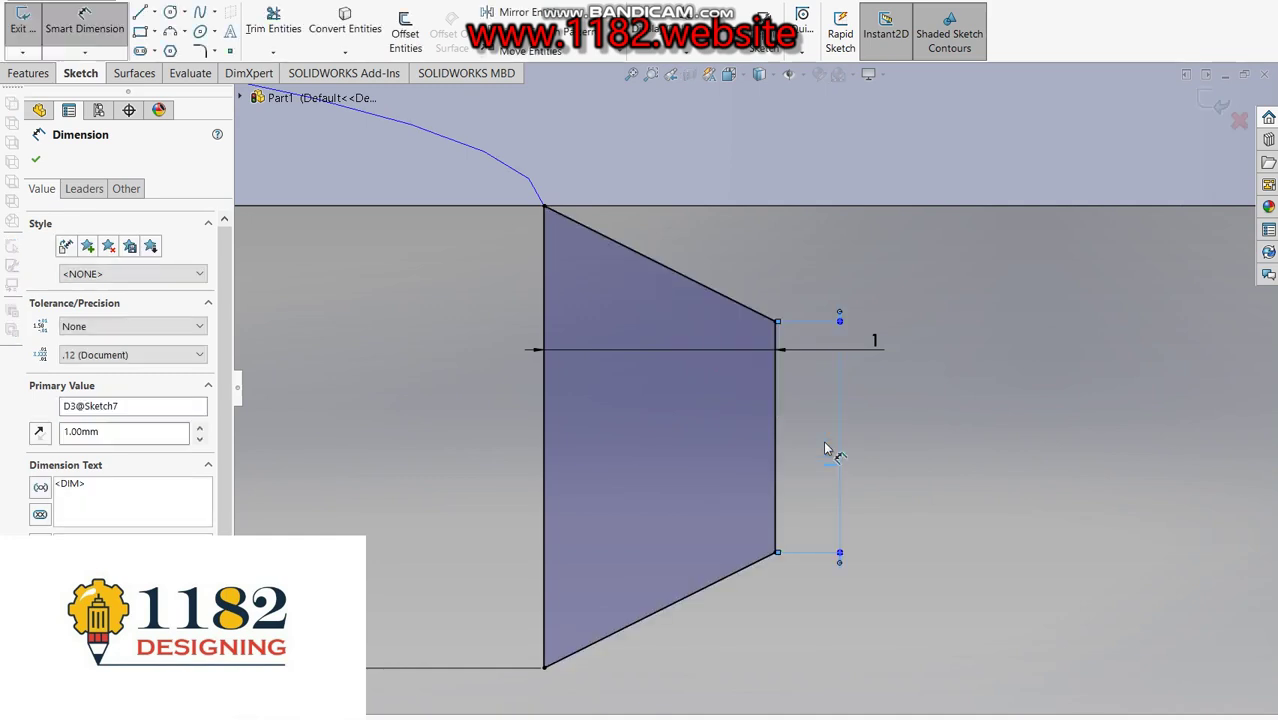
Exit the sketch and select Sketch7 together with the helix.
{"action": "scroll", "coordinate": [801, 381], "scroll_direction": "up", "scroll_amount": 2}
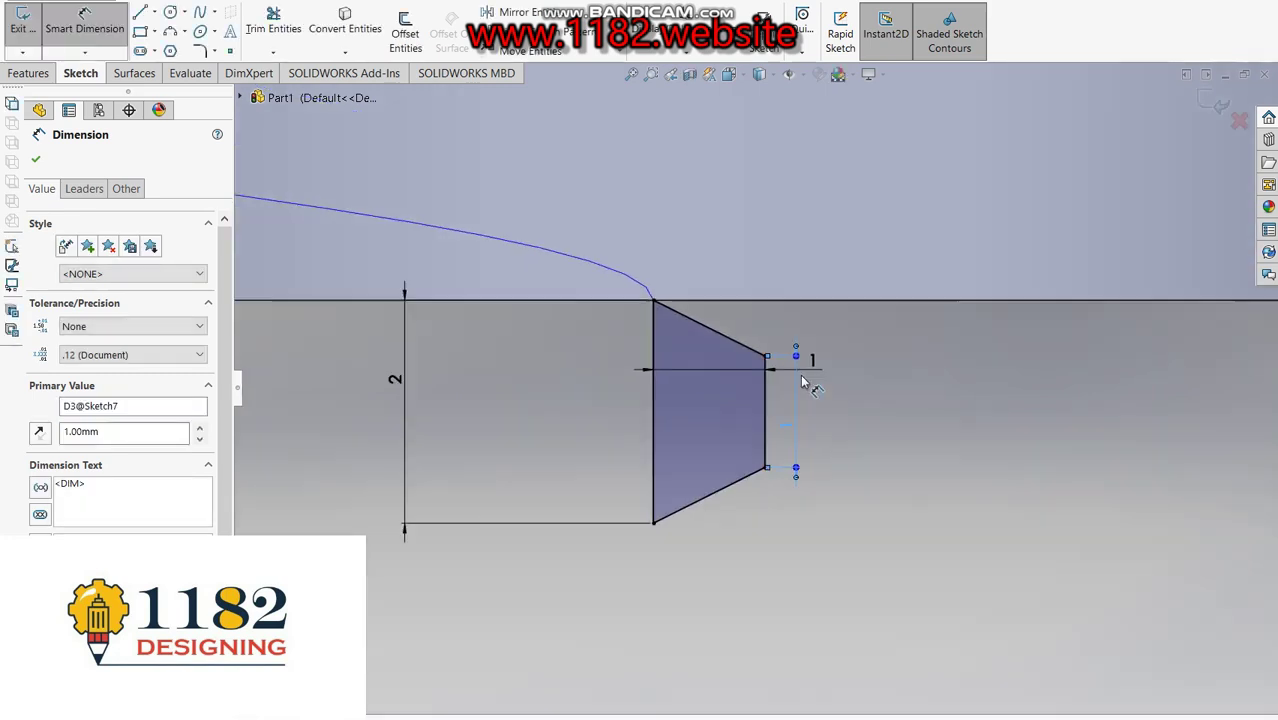
{"action": "left_click", "coordinate": [1218, 110]}
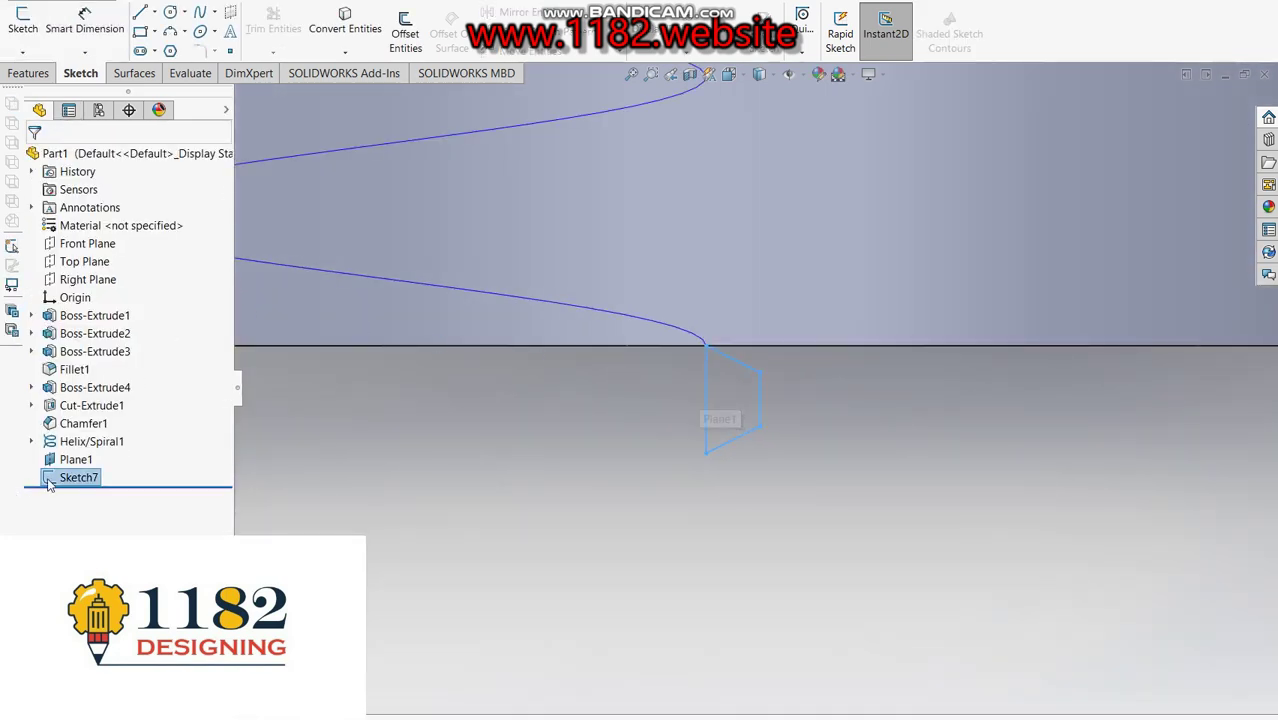
{"action": "left_click", "coordinate": [50, 478]}
{"action": "left_click", "coordinate": [70, 441], "text": "ctrl"}
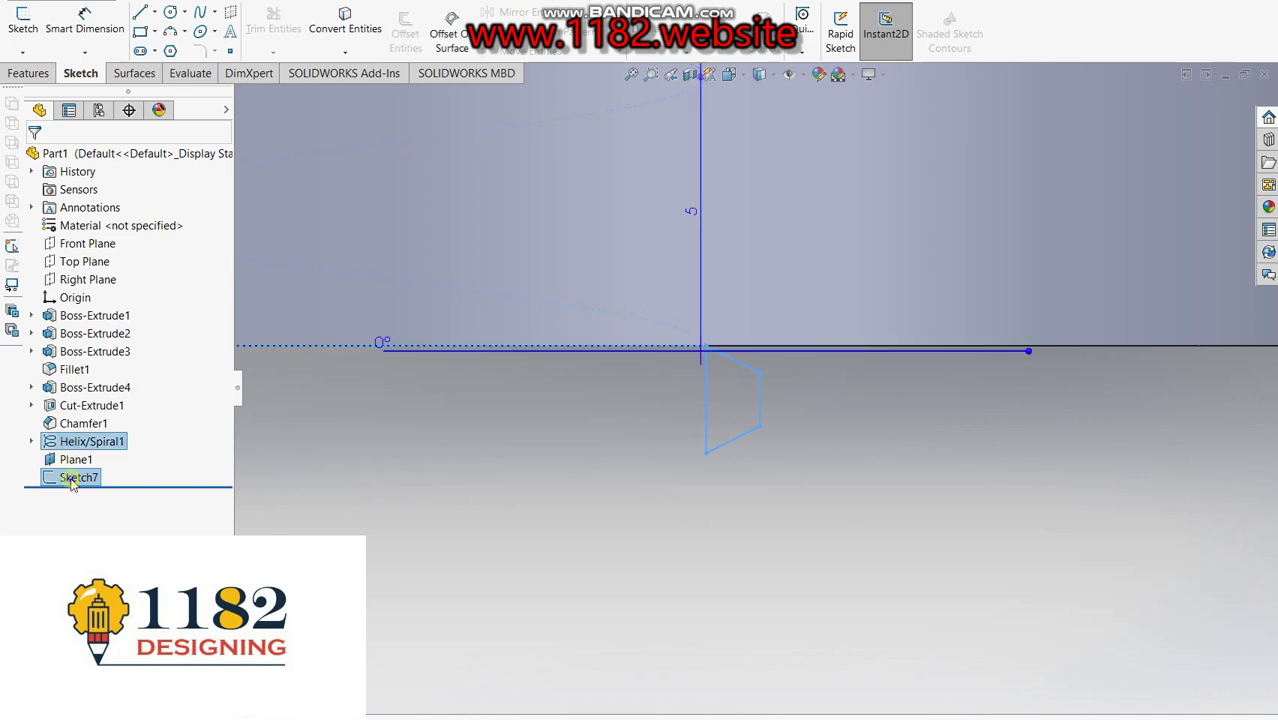
Swept-cut the Sketch7 trapezoid along Helix/Spiral1, creating Cut-Sweep1 in the boss bore.
{"action": "left_click", "coordinate": [22, 76]}
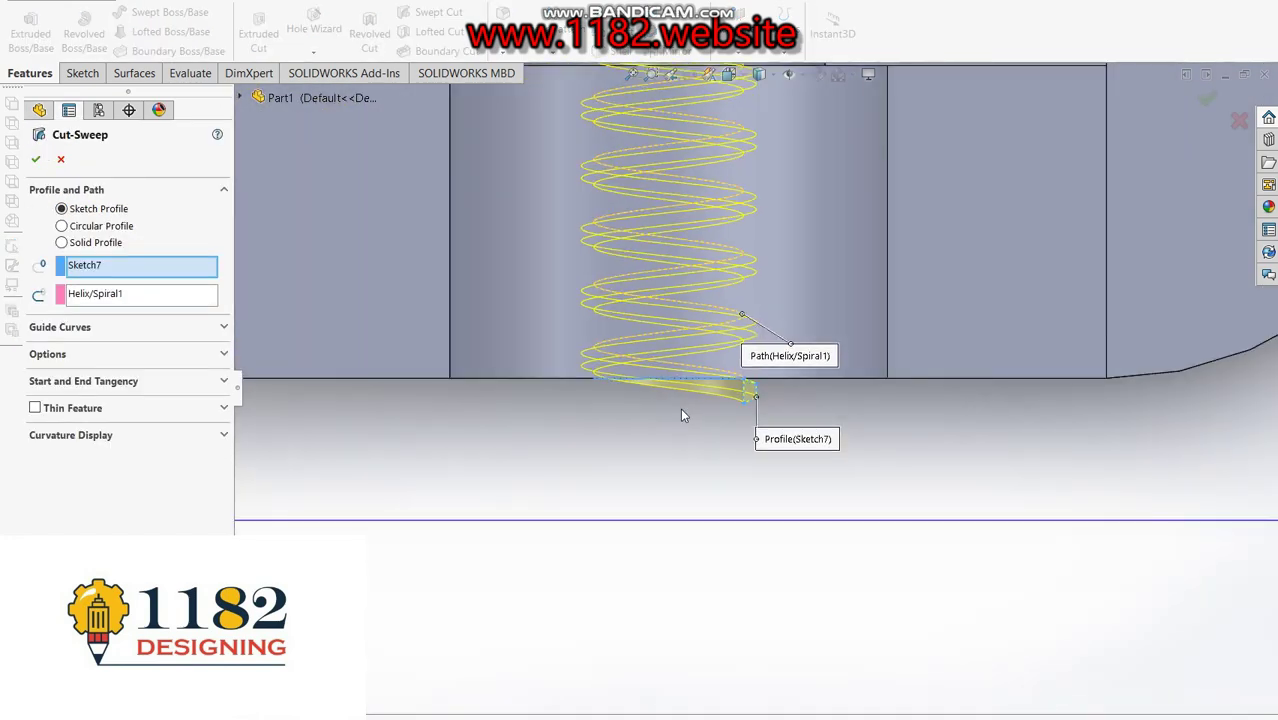
{"action": "mouse_move", "coordinate": [673, 333]}
{"action": "middle_mouse_down"}
{"action": "mouse_move", "coordinate": [819, 362]}
{"action": "mouse_move", "coordinate": [847, 266]}
{"action": "middle_mouse_up"}
{"action": "scroll", "coordinate": [820, 372], "scroll_direction": "up", "scroll_amount": 5}
{"action": "scroll", "coordinate": [806, 433], "scroll_direction": "down", "scroll_amount": 5}
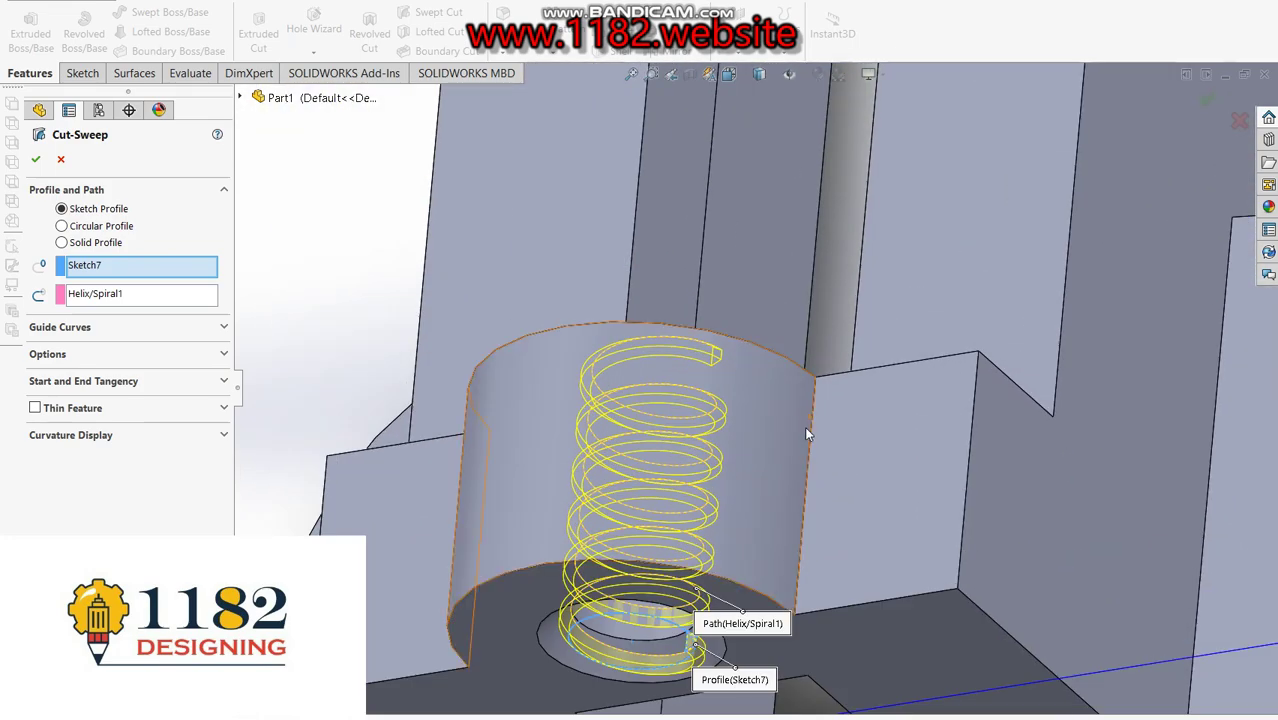
{"action": "scroll", "coordinate": [806, 433], "scroll_direction": "up", "scroll_amount": 3}
{"action": "middle_click_drag", "start_coordinate": [806, 433], "coordinate": [700, 380]}
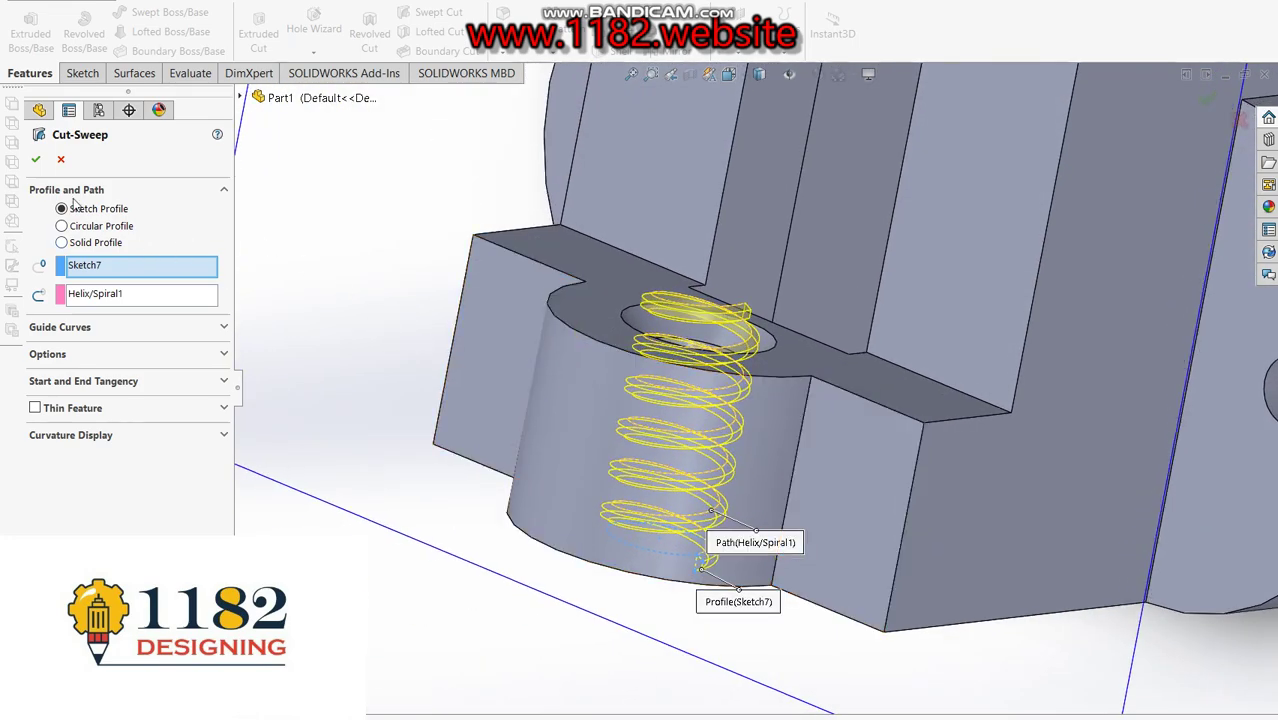
{"action": "key", "text": "Return"}
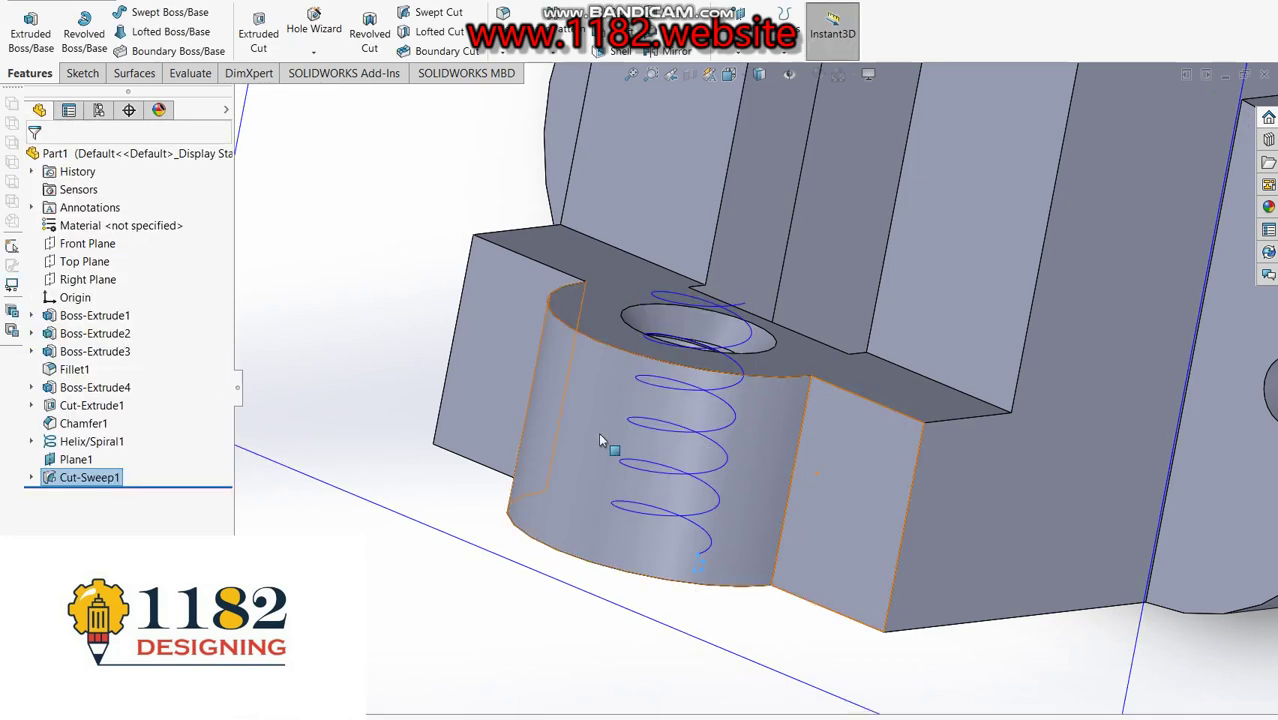
Hide Helix/Spiral1 and Plane1 so only the threaded solid shows.
{"action": "right_click", "coordinate": [68, 441]}
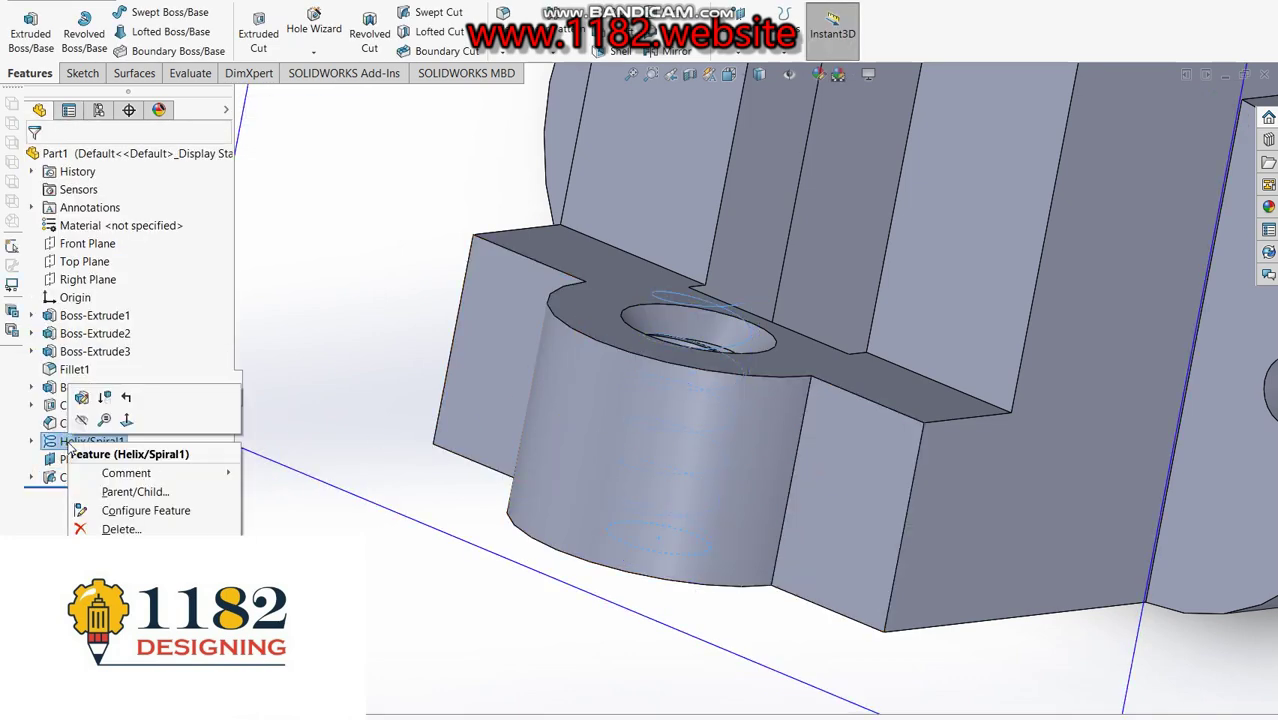
{"action": "left_click", "coordinate": [85, 425]}
{"action": "scroll", "coordinate": [687, 453], "scroll_direction": "up", "scroll_amount": 3}
{"action": "mouse_move", "coordinate": [696, 450]}
{"action": "middle_mouse_down"}
{"action": "mouse_move", "coordinate": [733, 488]}
{"action": "mouse_move", "coordinate": [825, 321]}
{"action": "middle_mouse_up"}
{"action": "scroll", "coordinate": [733, 488], "scroll_direction": "down", "scroll_amount": 3}
{"action": "scroll", "coordinate": [825, 321], "scroll_direction": "down", "scroll_amount": 3}
{"action": "scroll", "coordinate": [825, 321], "scroll_direction": "up", "scroll_amount": 3}
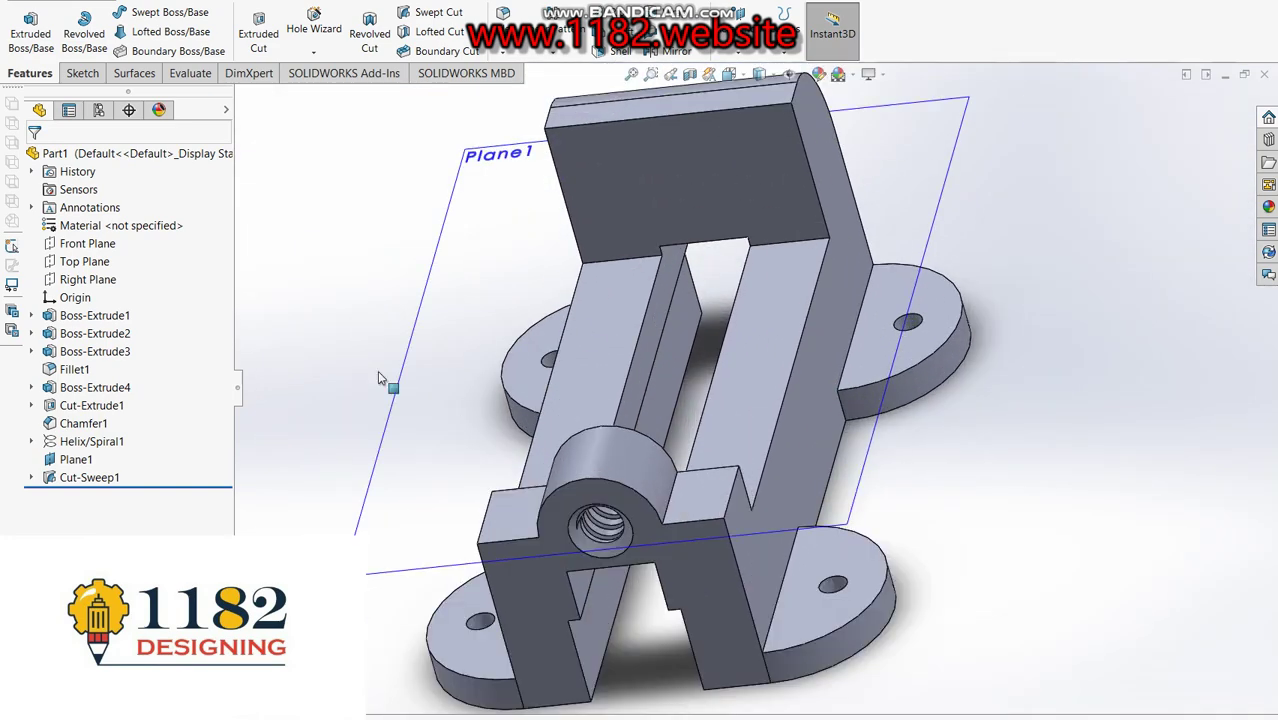
{"action": "right_click", "coordinate": [75, 459]}
{"action": "left_click", "coordinate": [108, 430]}
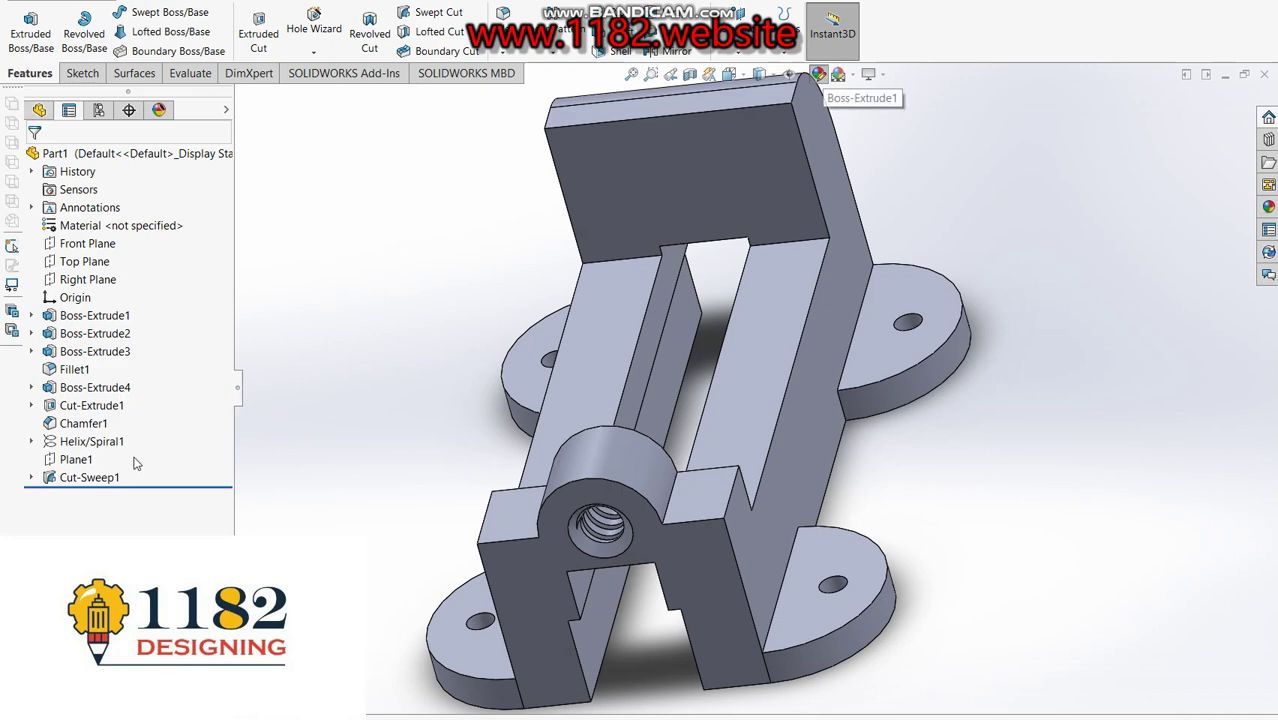
Apply a bright green colour appearance to the entire part.
{"action": "left_click", "coordinate": [818, 74]}
{"action": "left_click", "coordinate": [106, 524]}
{"action": "left_click", "coordinate": [105, 530]}
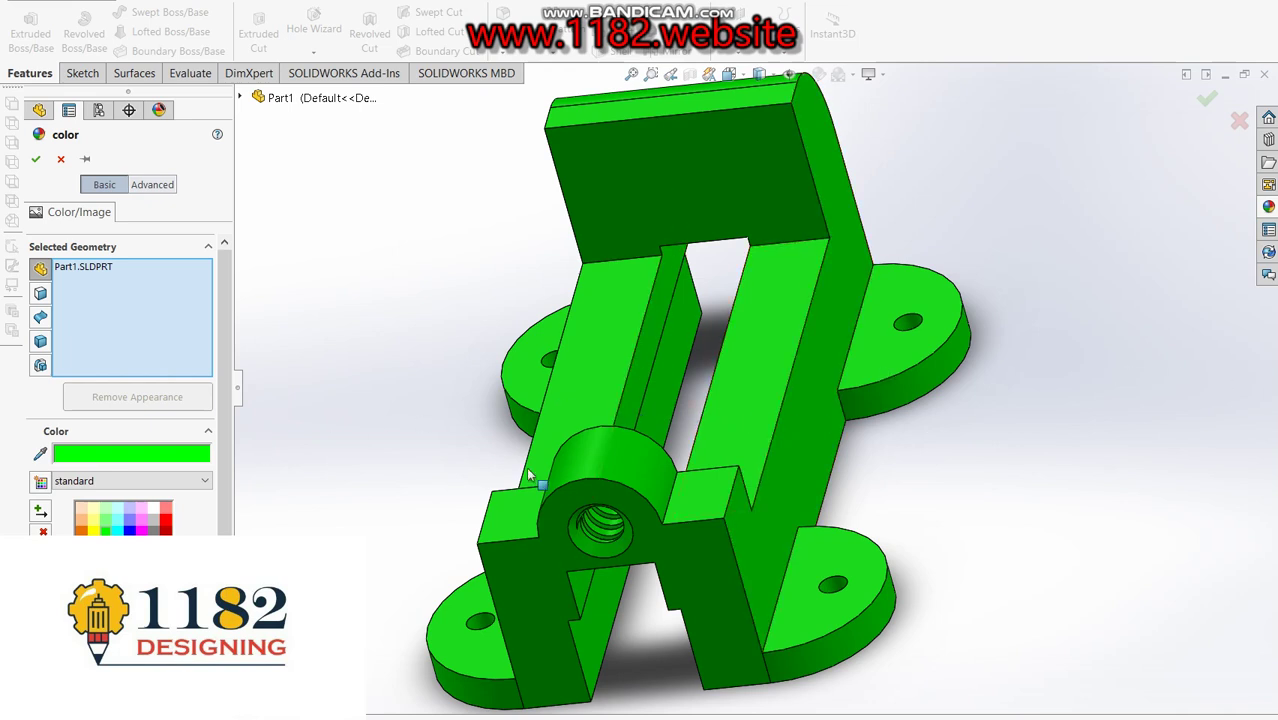
{"action": "left_click", "coordinate": [106, 520]}
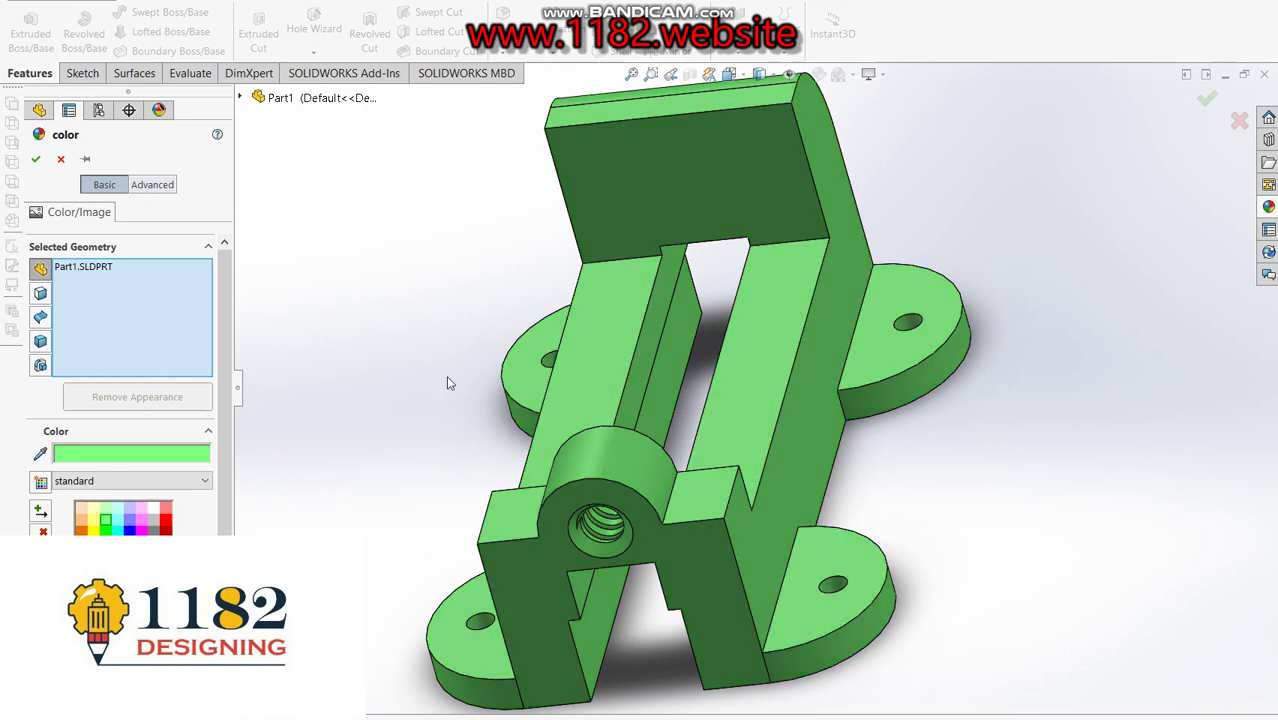
{"action": "left_click", "coordinate": [36, 159]}
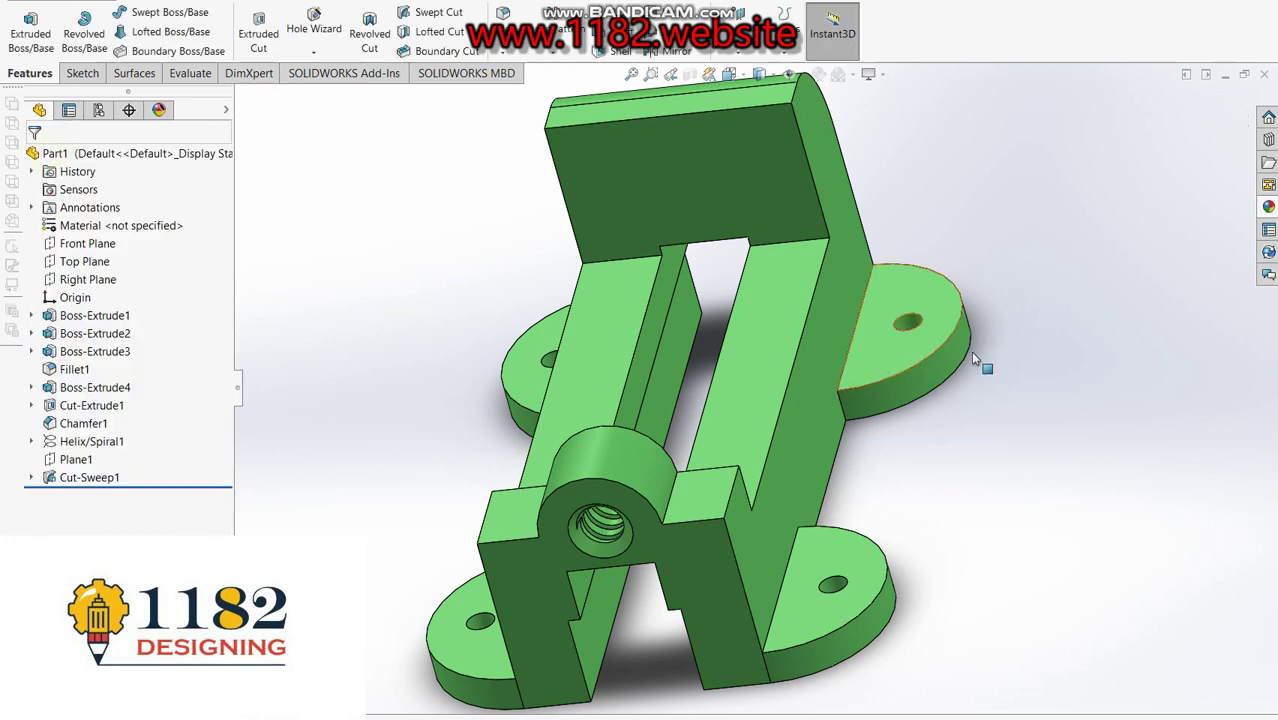
{"action": "mouse_move", "coordinate": [632, 591]}
{"action": "middle_mouse_down"}
{"action": "mouse_move", "coordinate": [341, 491]}
{"action": "mouse_move", "coordinate": [616, 440]}
{"action": "mouse_move", "coordinate": [709, 554]}
{"action": "middle_mouse_up"}
{"action": "middle_click_drag", "start_coordinate": [616, 440], "coordinate": [690, 418]}
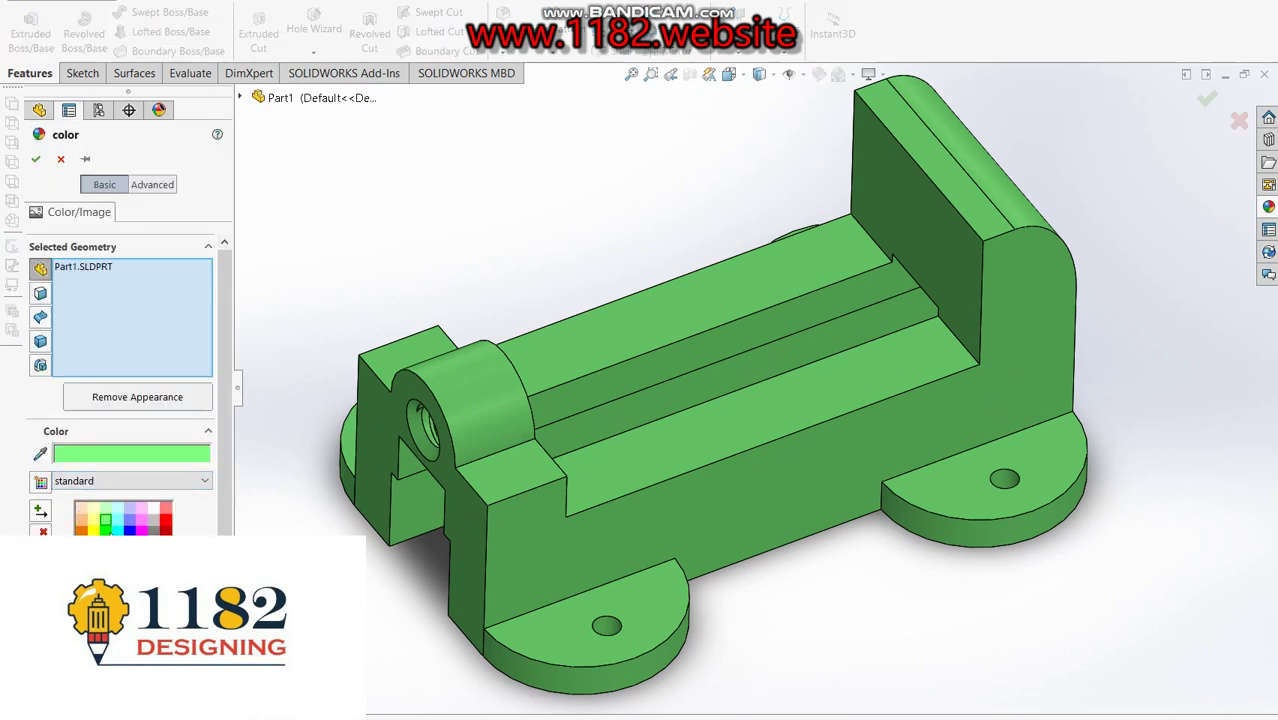
{"action": "left_click", "coordinate": [106, 530]}
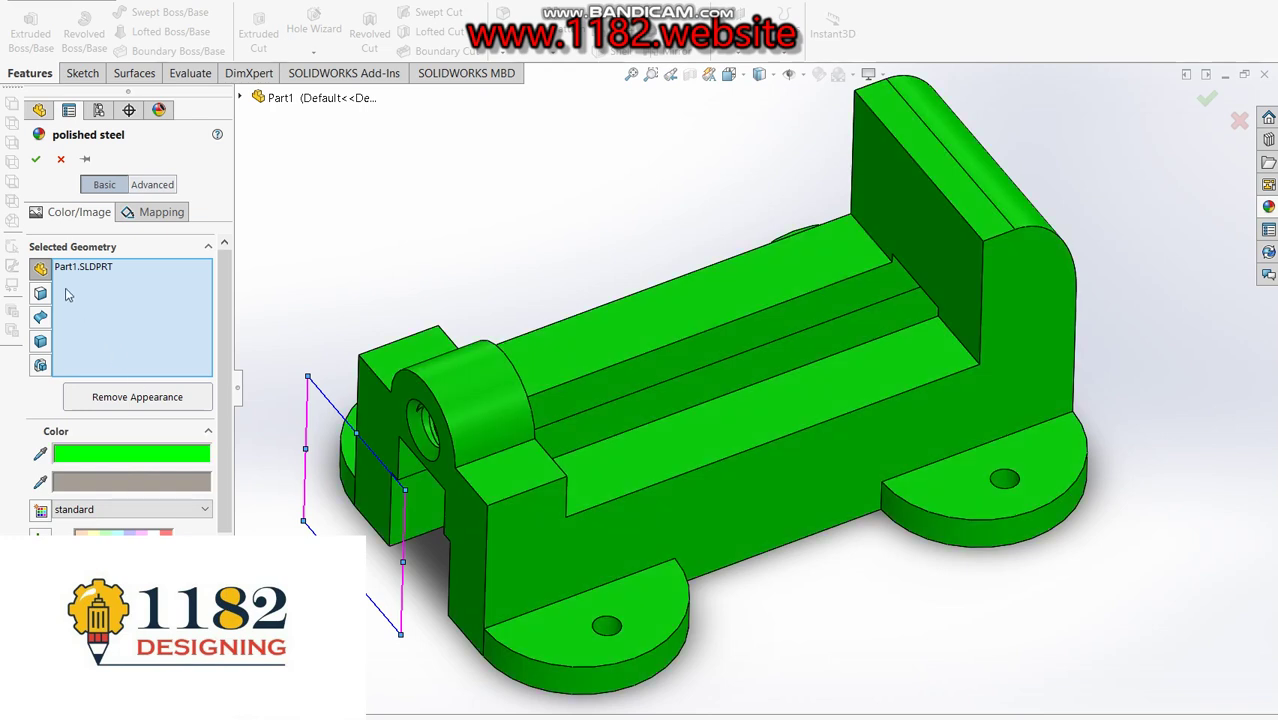
{"action": "left_click", "coordinate": [35, 160]}
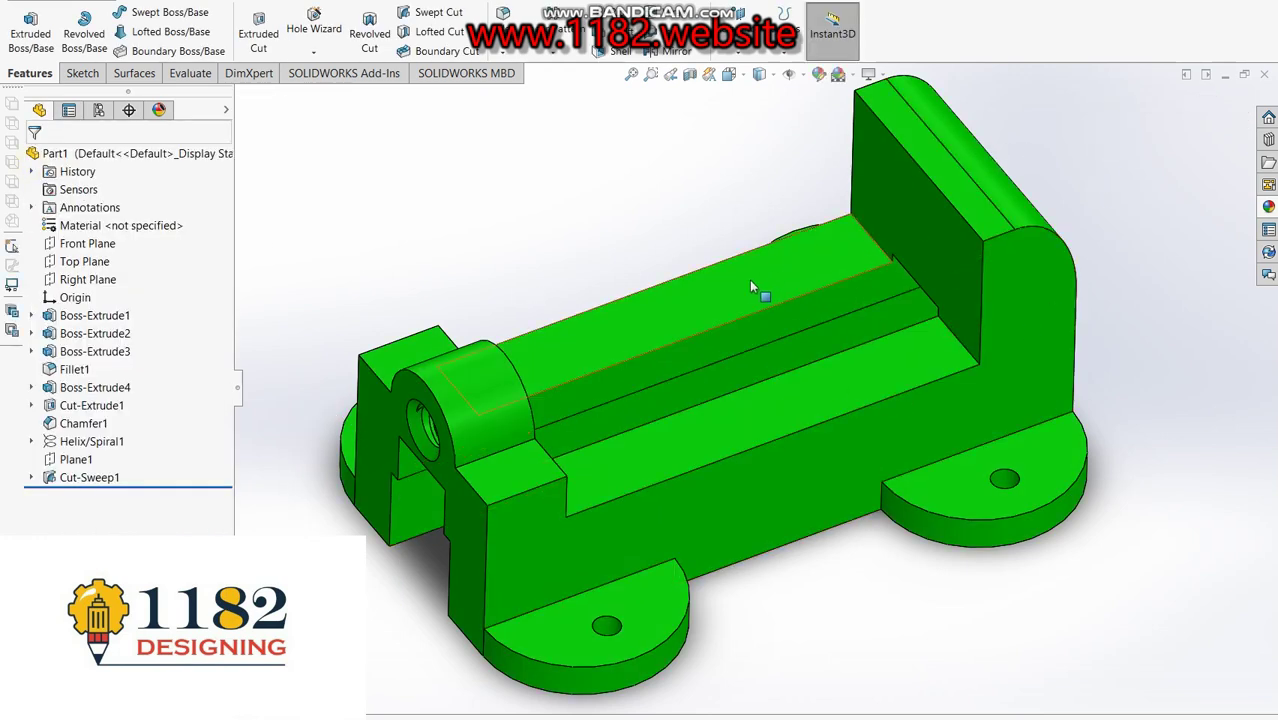
{"action": "scroll", "coordinate": [710, 300], "scroll_direction": "up", "scroll_amount": 1}
{"action": "scroll", "coordinate": [776, 310], "scroll_direction": "up", "scroll_amount": 1}
{"action": "scroll", "coordinate": [771, 313], "scroll_direction": "down", "scroll_amount": 1}
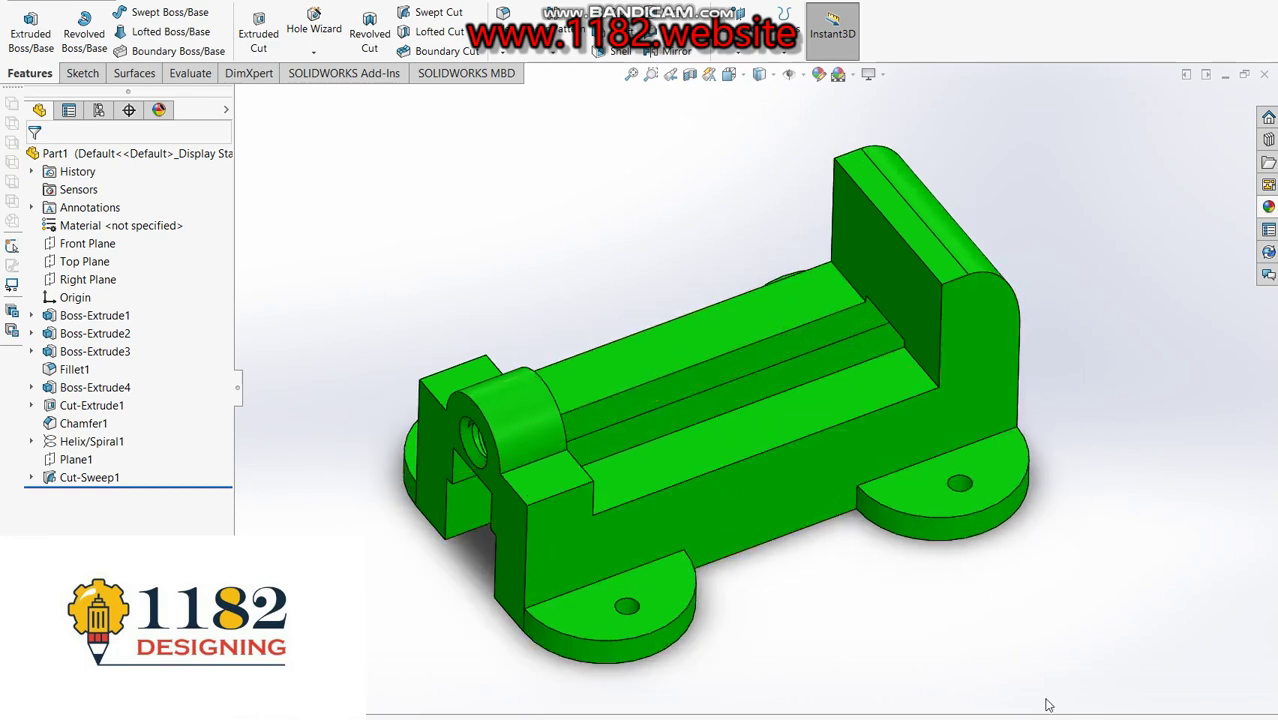
{"action": "key", "text": "alt+Tab"}
{"action": "middle_click_drag", "start_coordinate": [785, 517], "coordinate": [776, 459]}
{"action": "scroll", "coordinate": [776, 459], "scroll_direction": "down", "scroll_amount": 2}
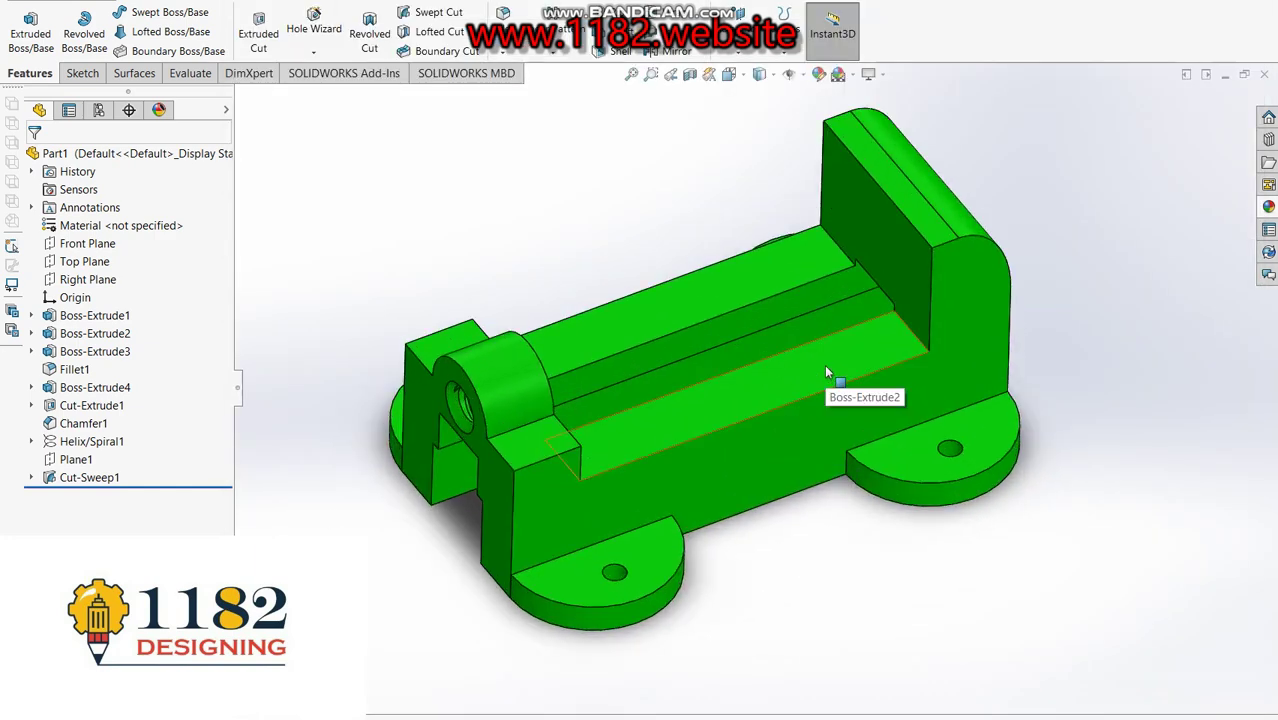